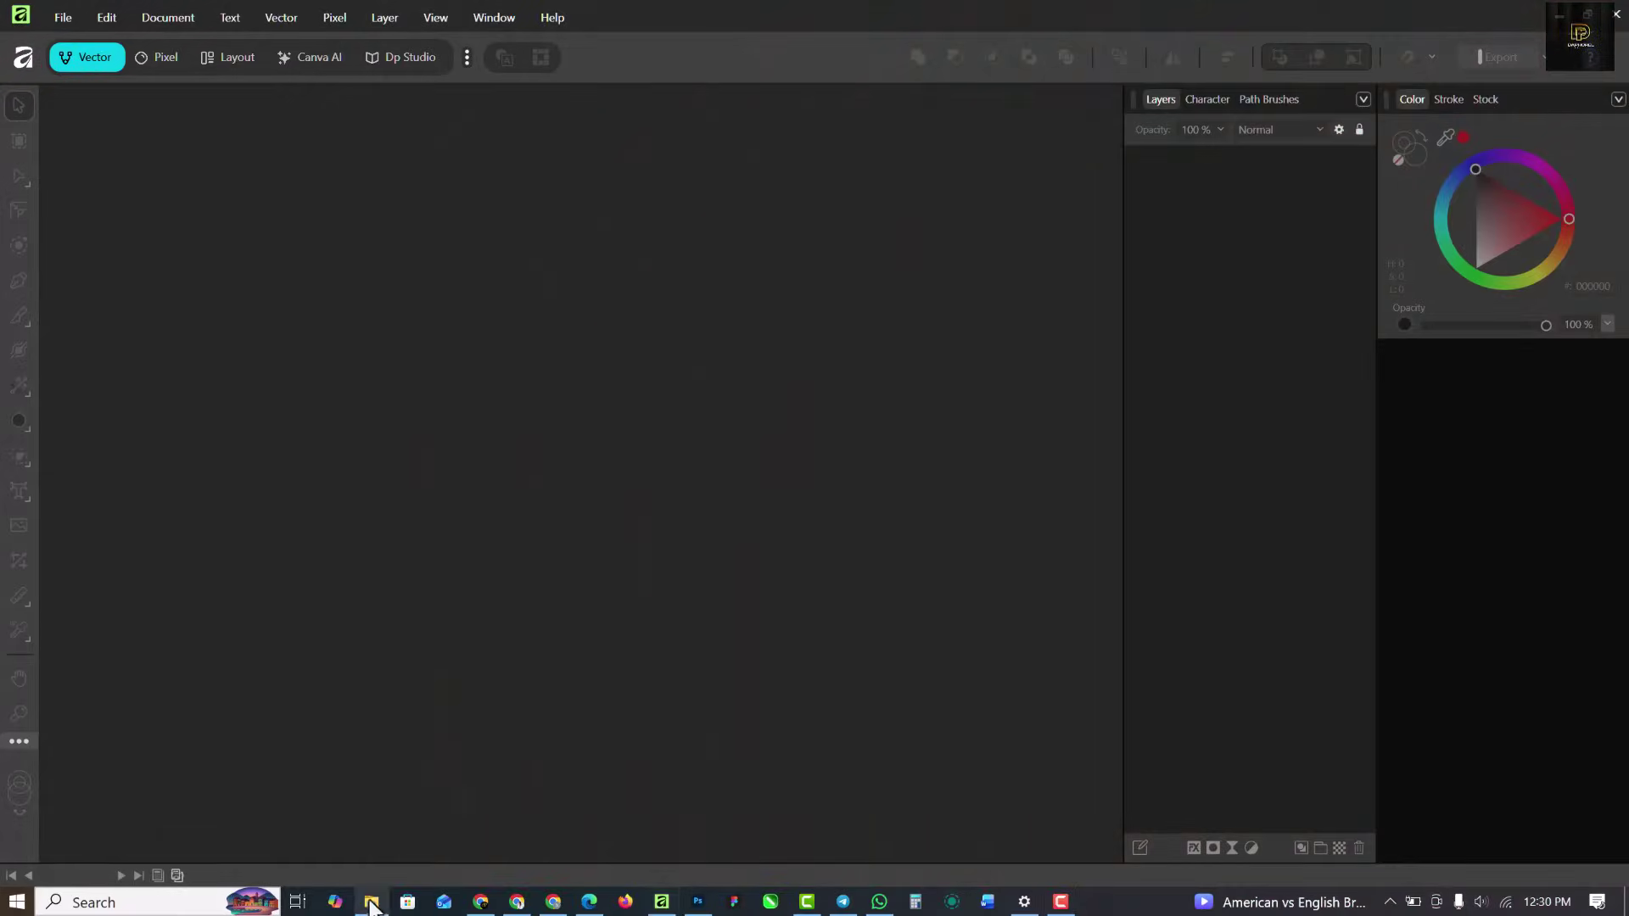
Drag the portrait JPG from the RESOURCE folder onto Affinity to open it as a 736 × 910 px document
{"action": "left_click", "coordinate": [370, 901]}
{"action": "left_click", "coordinate": [206, 169]}
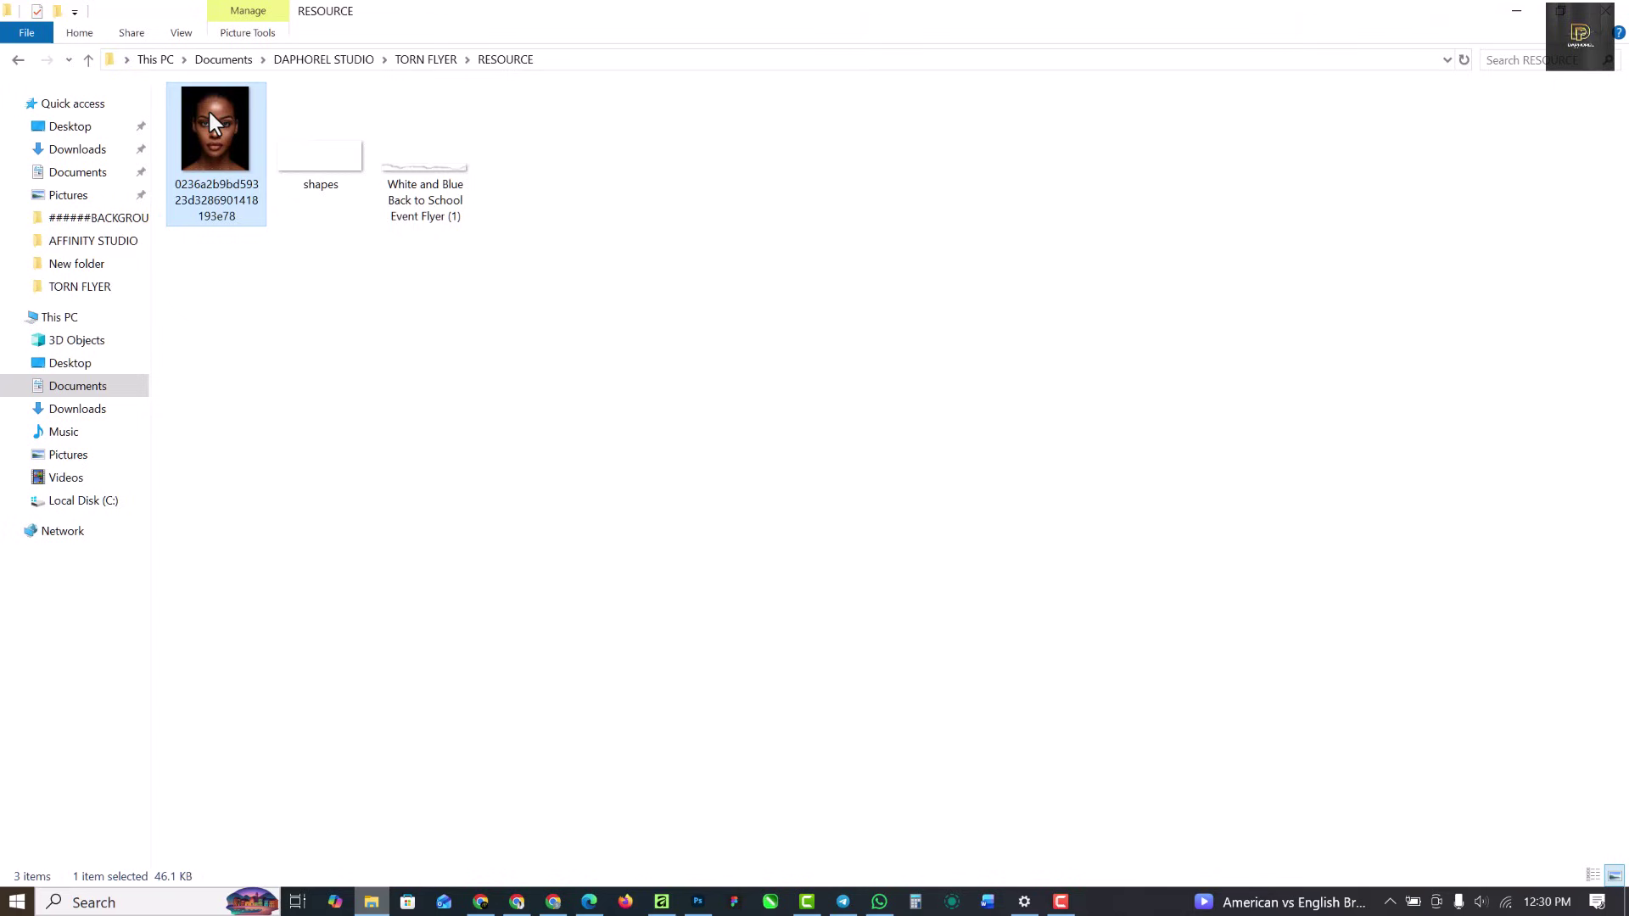
{"action": "left_click_drag", "start_coordinate": [213, 123], "coordinate": [584, 417]}
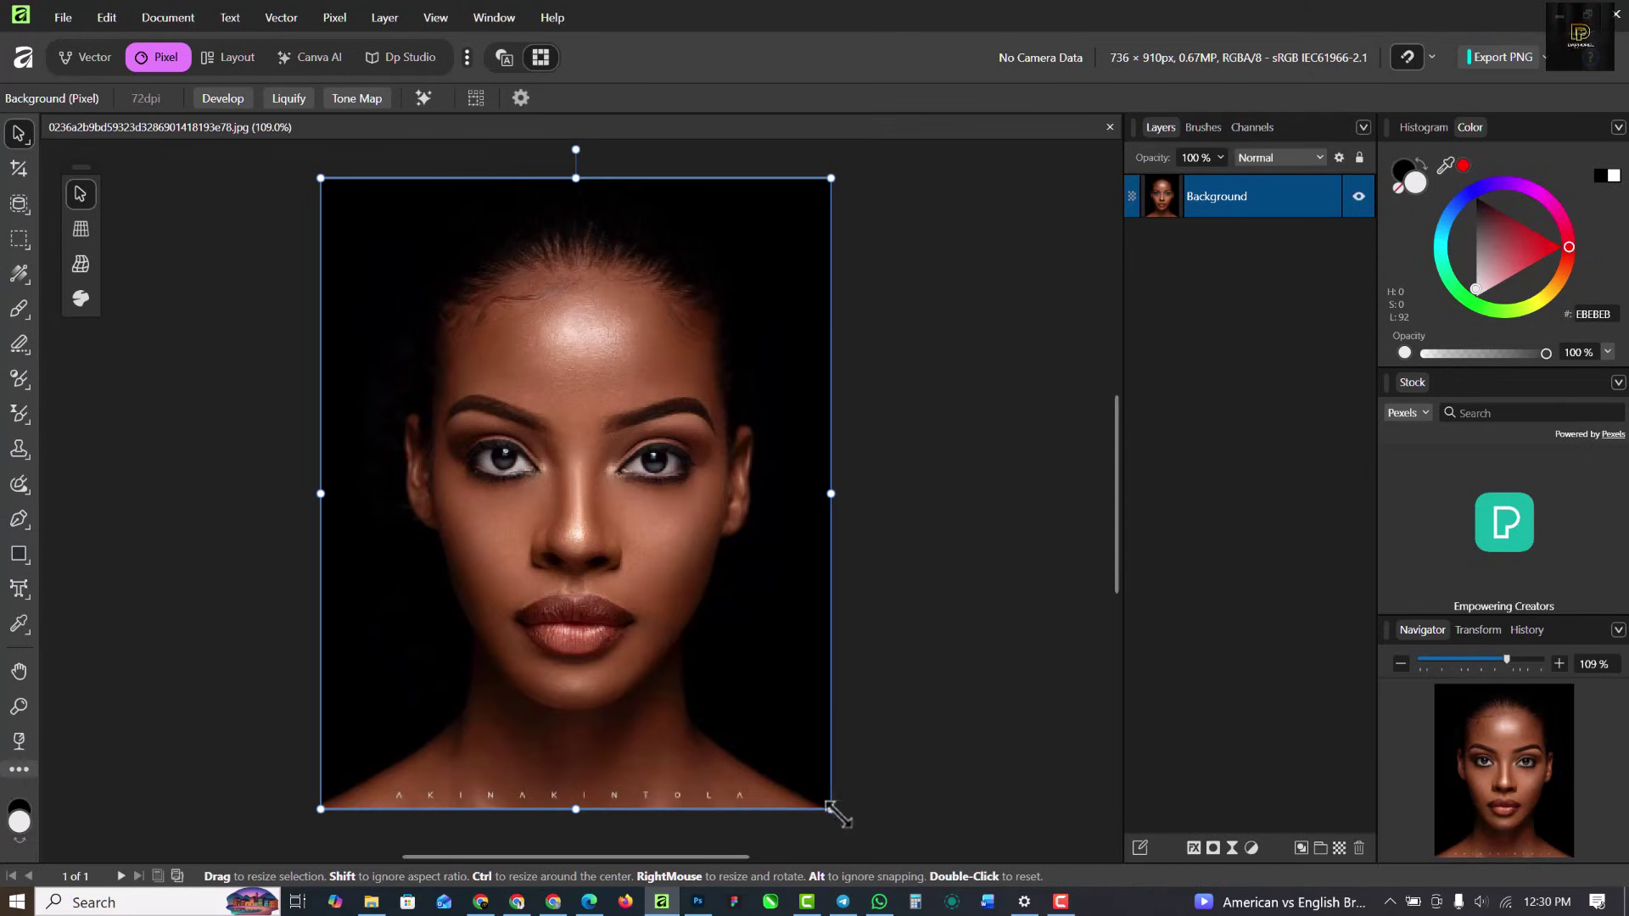
Enlarge the portrait past the canvas edges, centre it on the page and nudge it slightly right
{"action": "left_click_drag", "start_coordinate": [835, 812], "coordinate": [861, 819]}
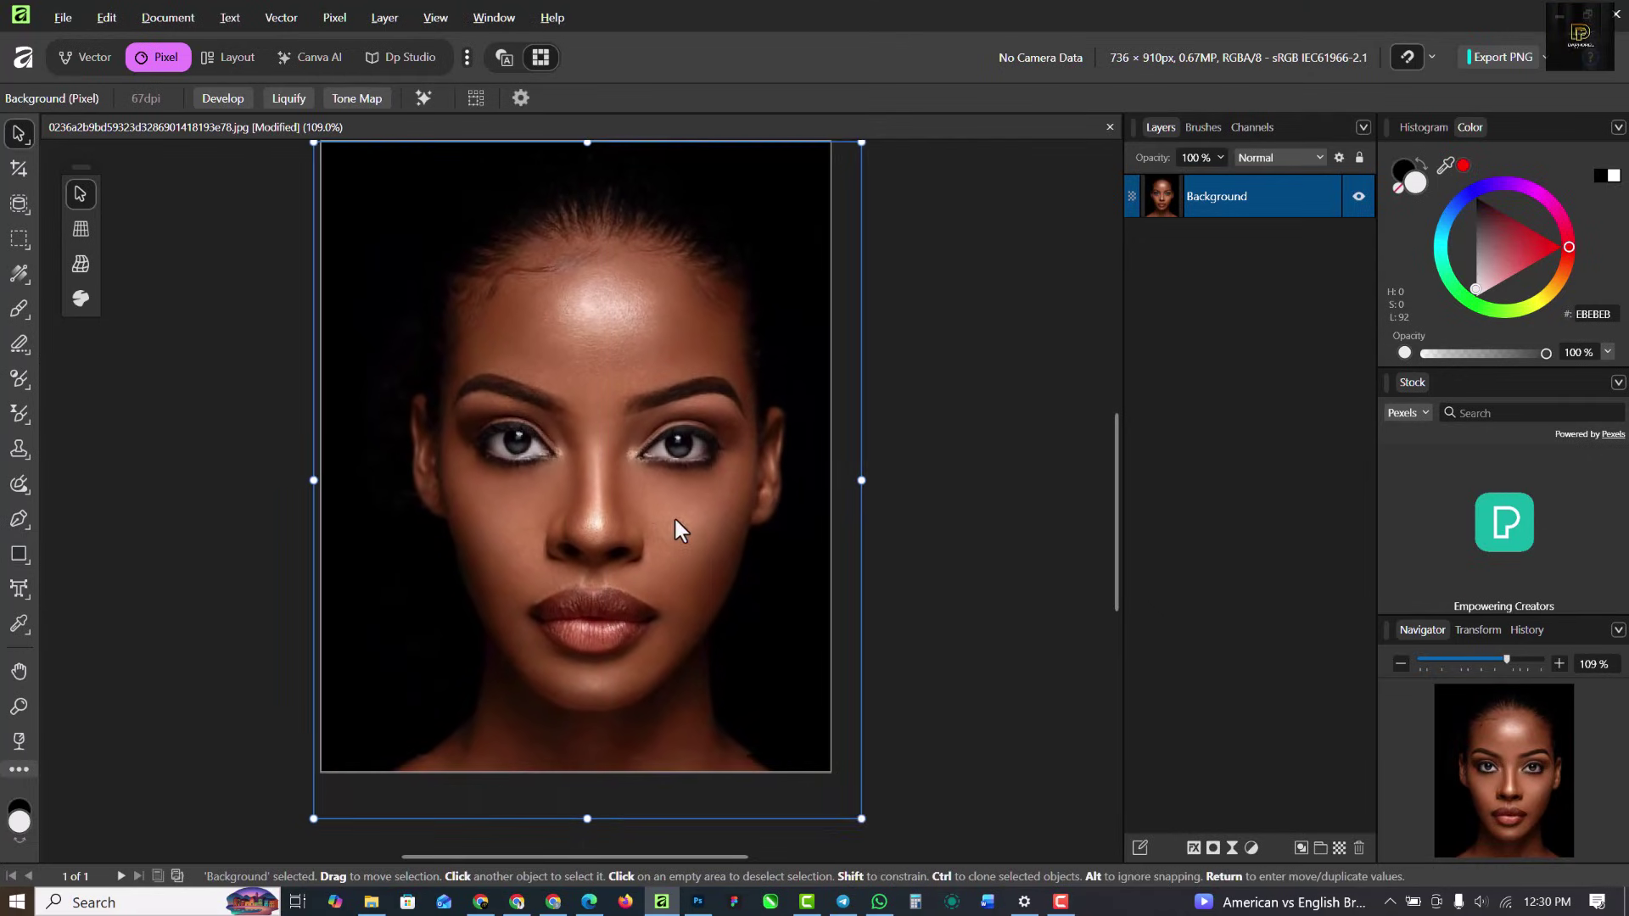
{"action": "left_click_drag", "start_coordinate": [675, 519], "coordinate": [681, 497]}
{"action": "left_click", "coordinate": [989, 531]}
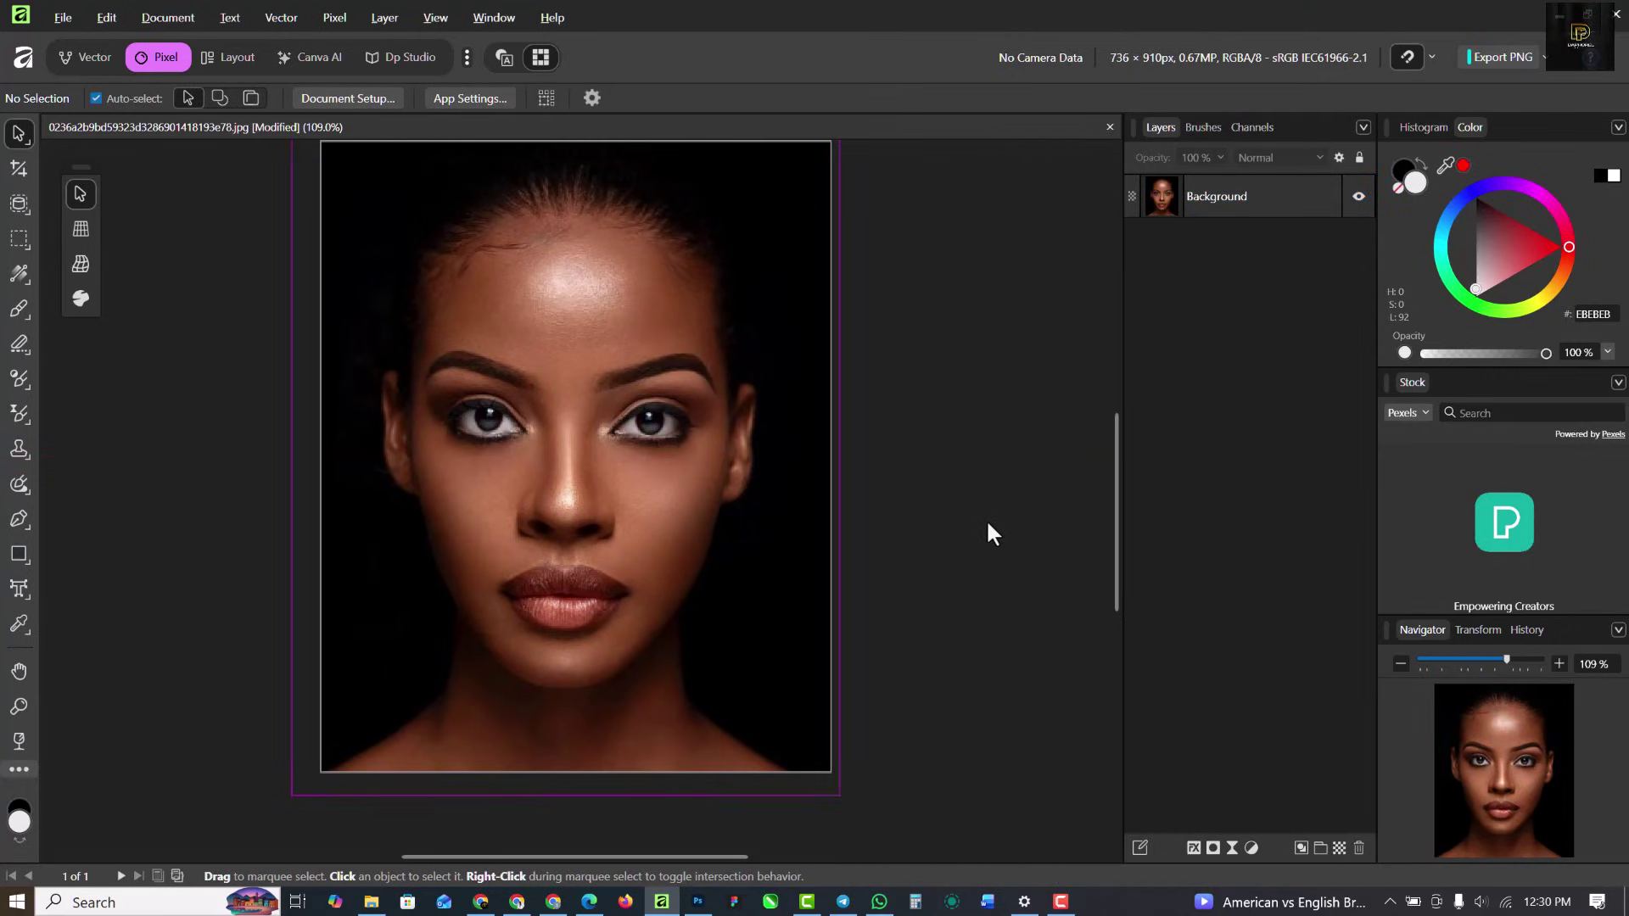
{"action": "key", "text": "ctrl+0"}
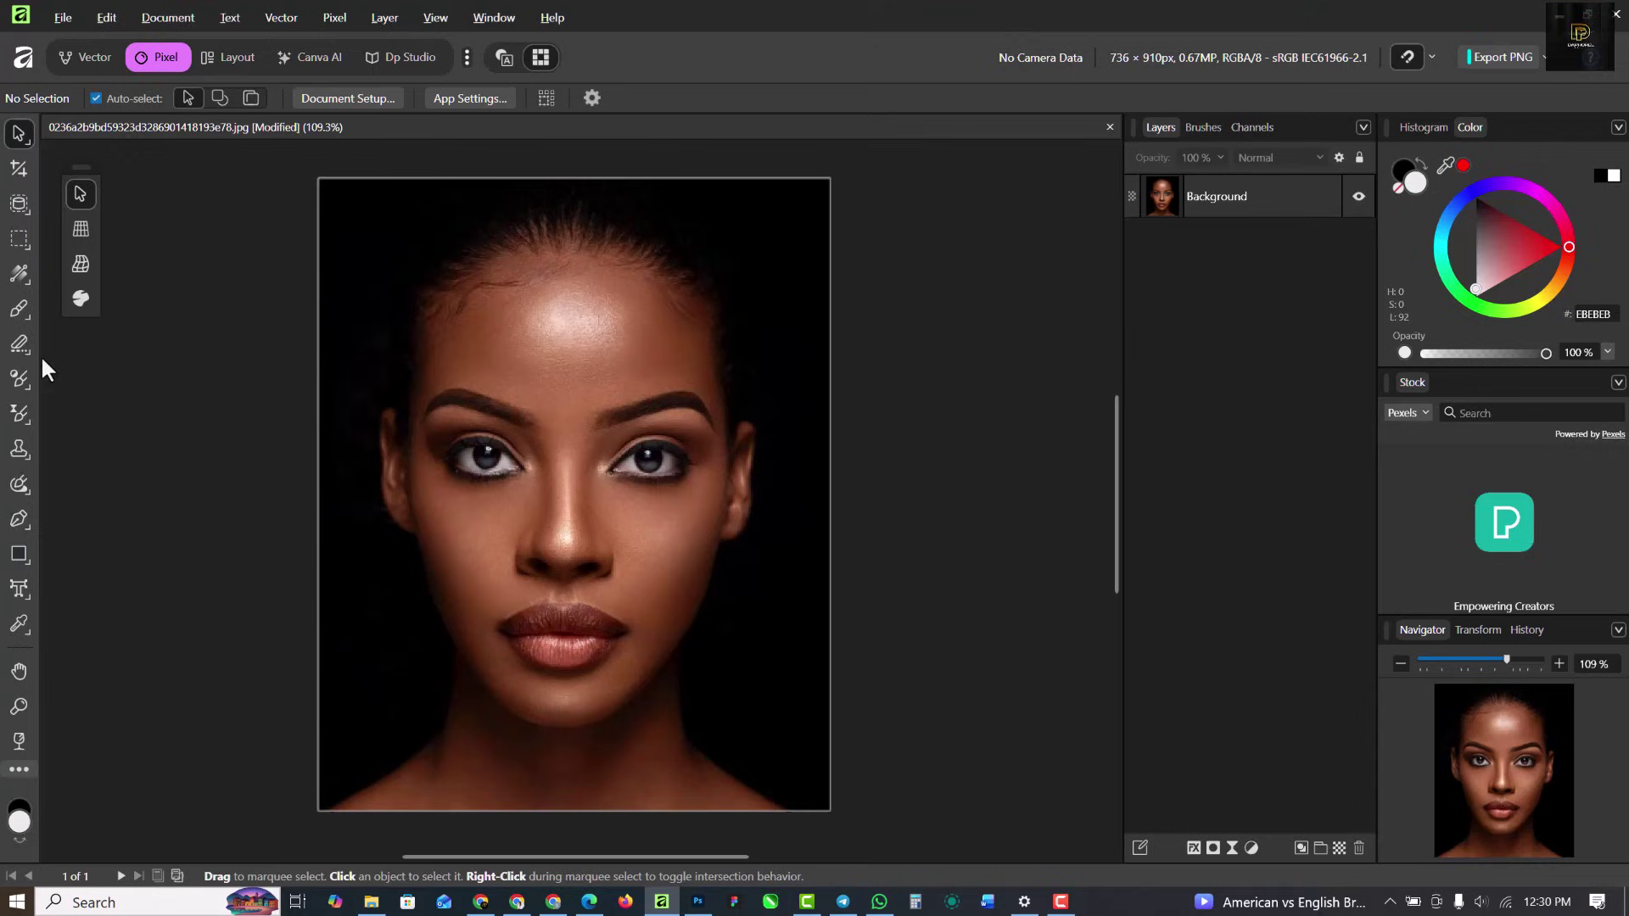
{"action": "left_click", "coordinate": [457, 404]}
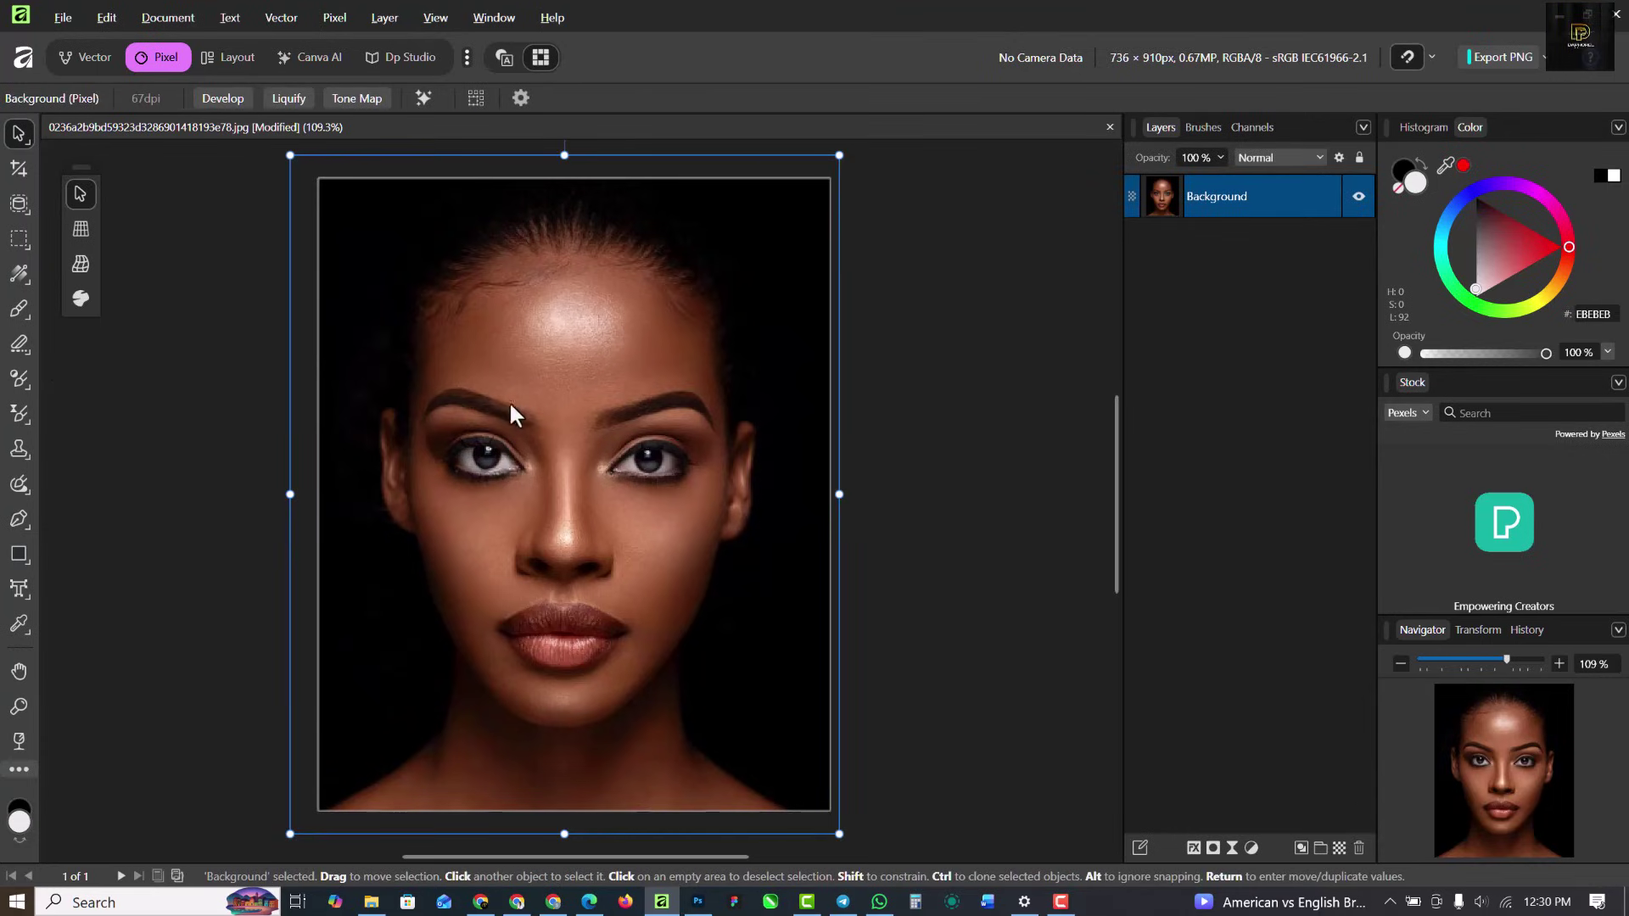
{"action": "key", "text": "Right"}
{"action": "key", "text": "Right"}
{"action": "key", "text": "Right"}
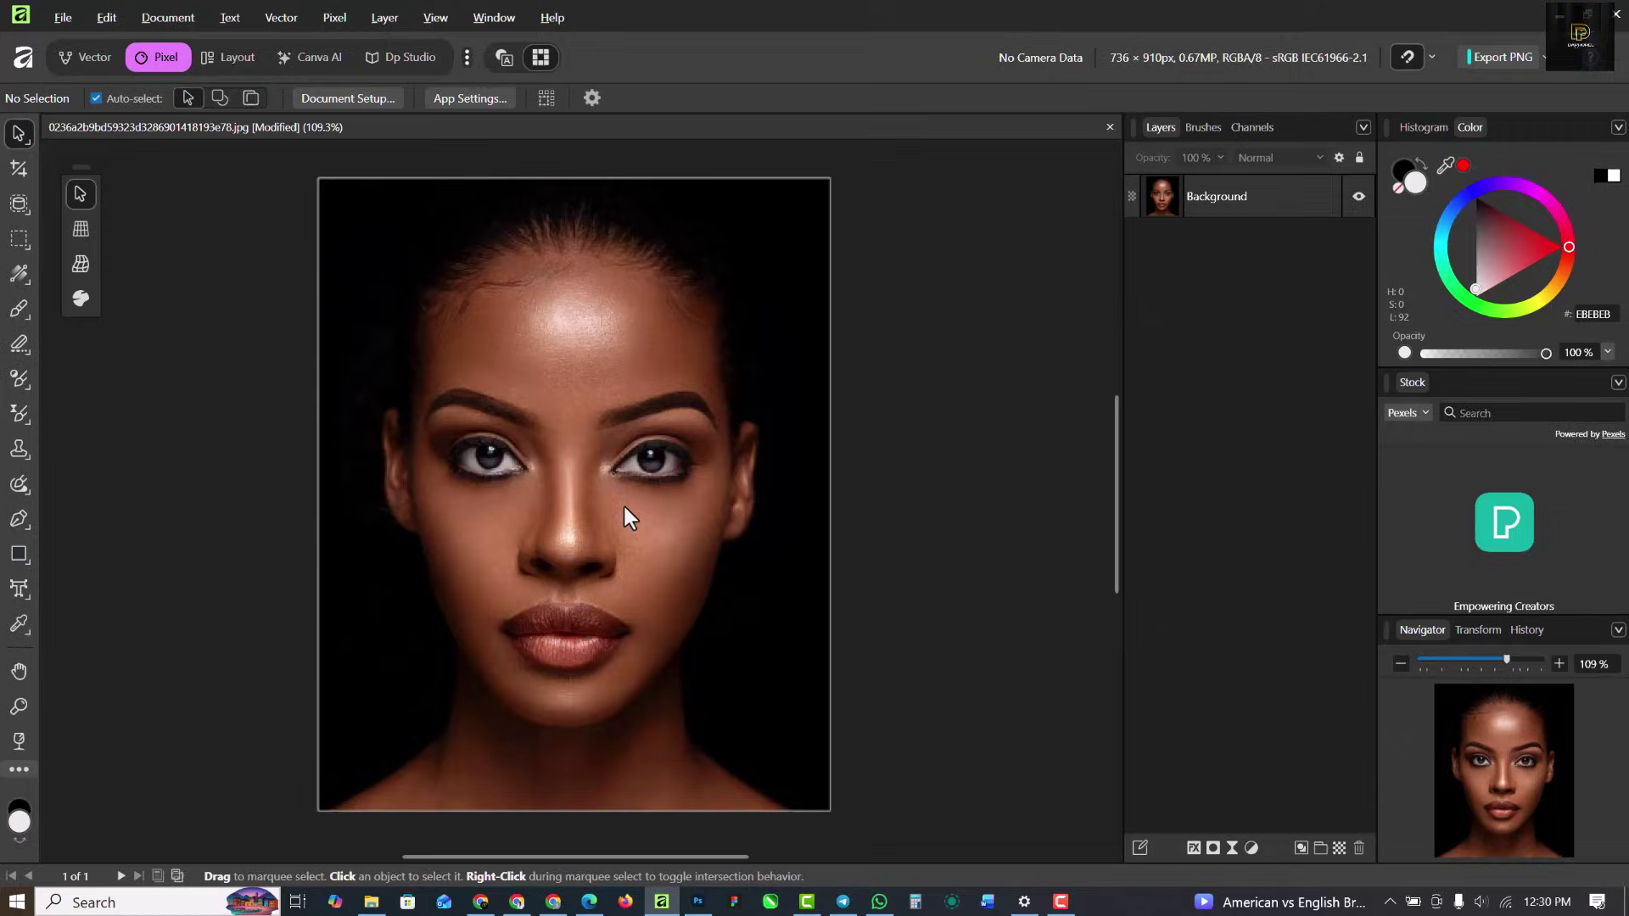
Pick the torn-paper strip image in the resource folder and drag it toward Affinity
{"action": "left_click", "coordinate": [372, 902]}
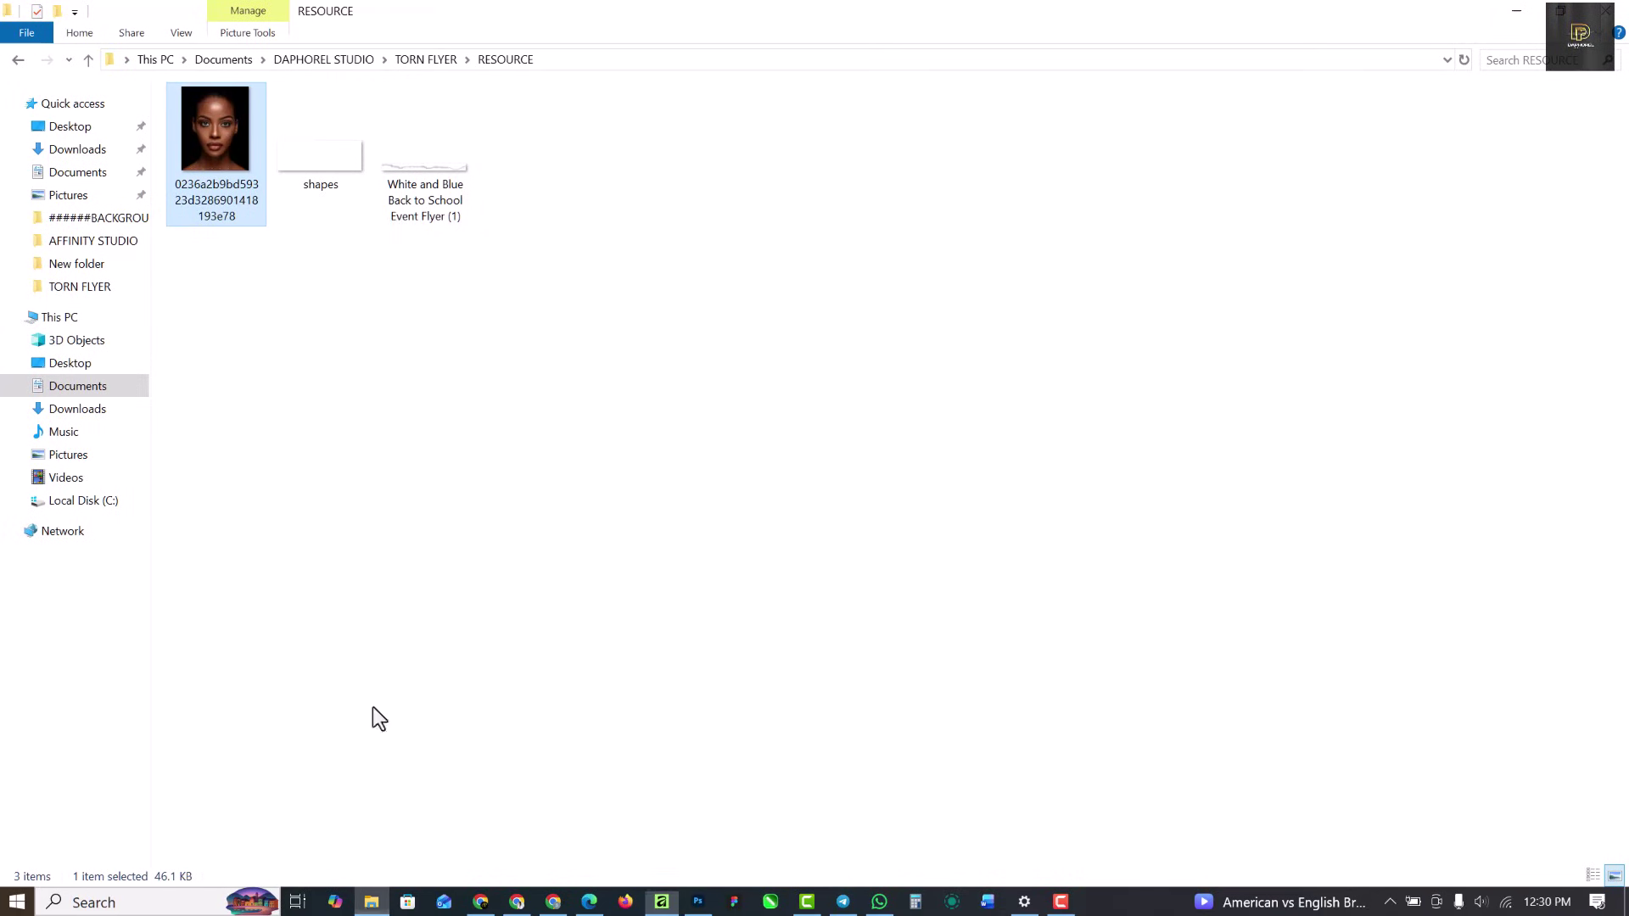
{"action": "left_click", "coordinate": [422, 194]}
{"action": "left_click_drag", "start_coordinate": [430, 160], "coordinate": [690, 610]}
Drop the torn strip onto the portrait, rotate it 90° to run vertically and move it over the face
{"action": "left_click_drag", "start_coordinate": [666, 912], "coordinate": [551, 405]}
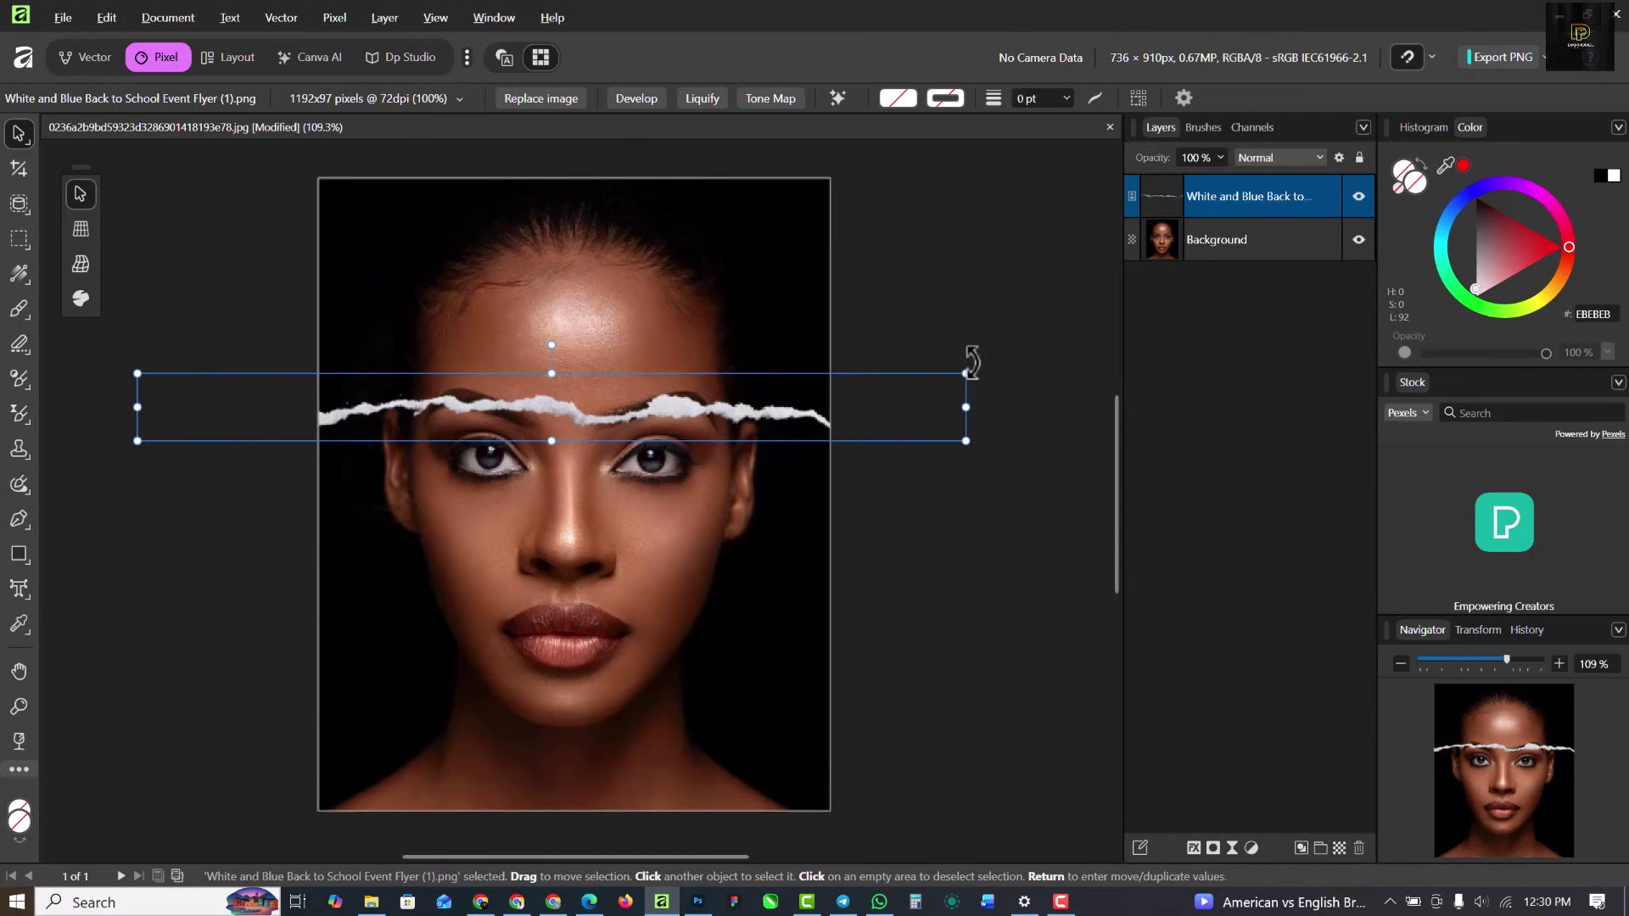
{"action": "left_click_drag", "start_coordinate": [974, 368], "coordinate": [584, 731]}
{"action": "left_click_drag", "start_coordinate": [557, 519], "coordinate": [562, 534]}
{"action": "scroll", "coordinate": [562, 535], "scroll_direction": "down", "scroll_amount": 4}
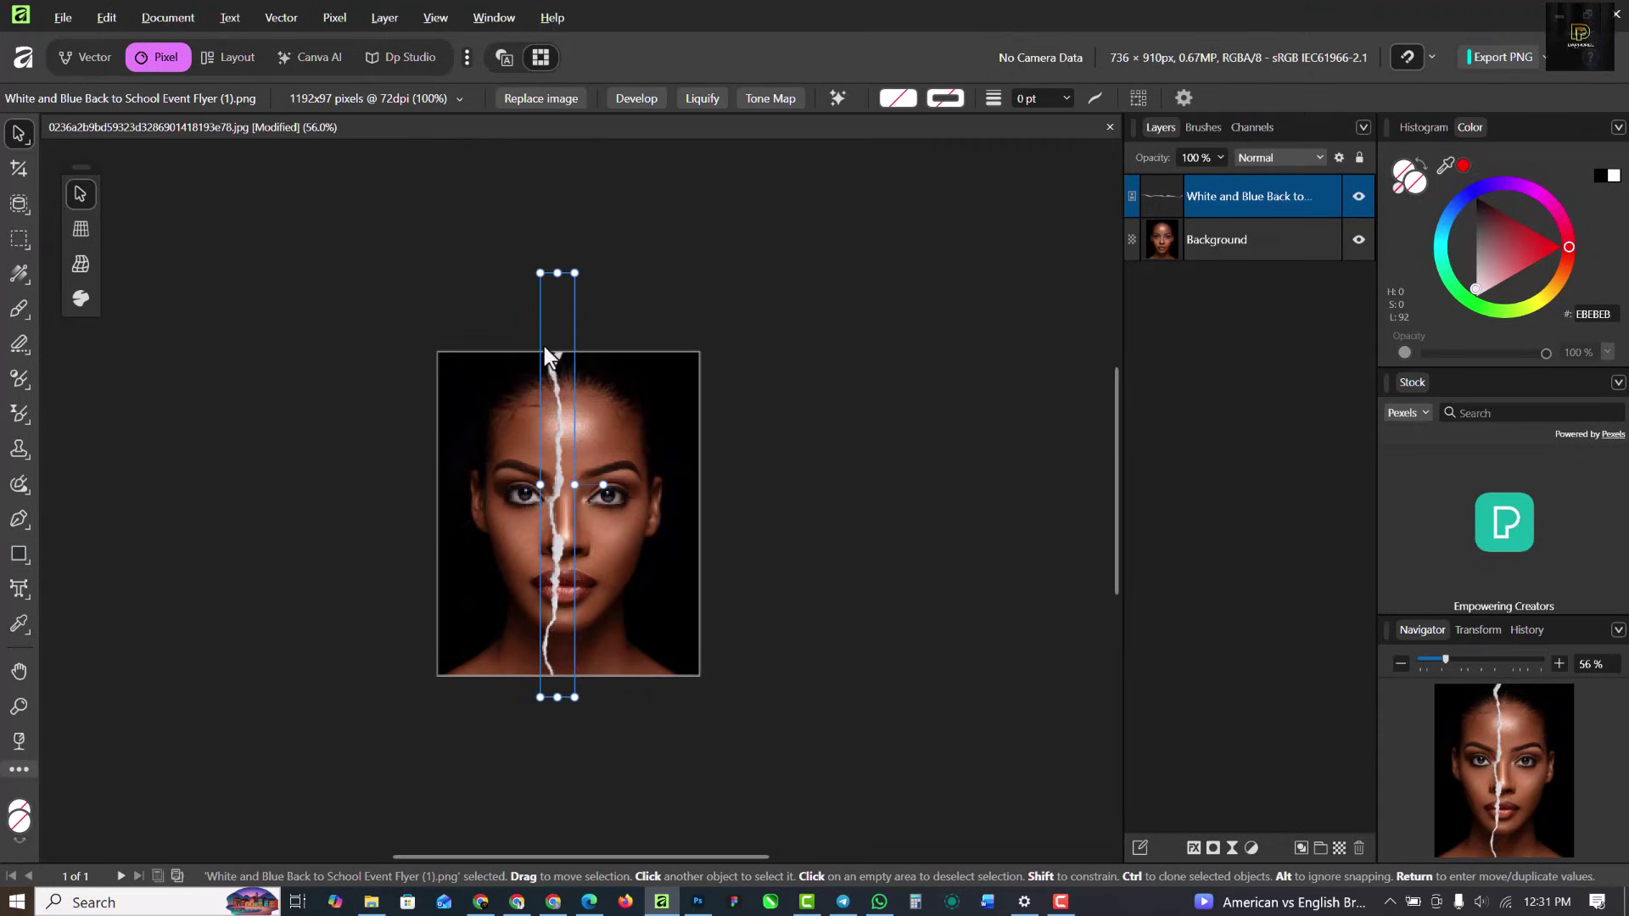
Stretch the strip past the top and bottom canvas edges and shift it slightly right
{"action": "left_click_drag", "start_coordinate": [557, 250], "coordinate": [556, 186]}
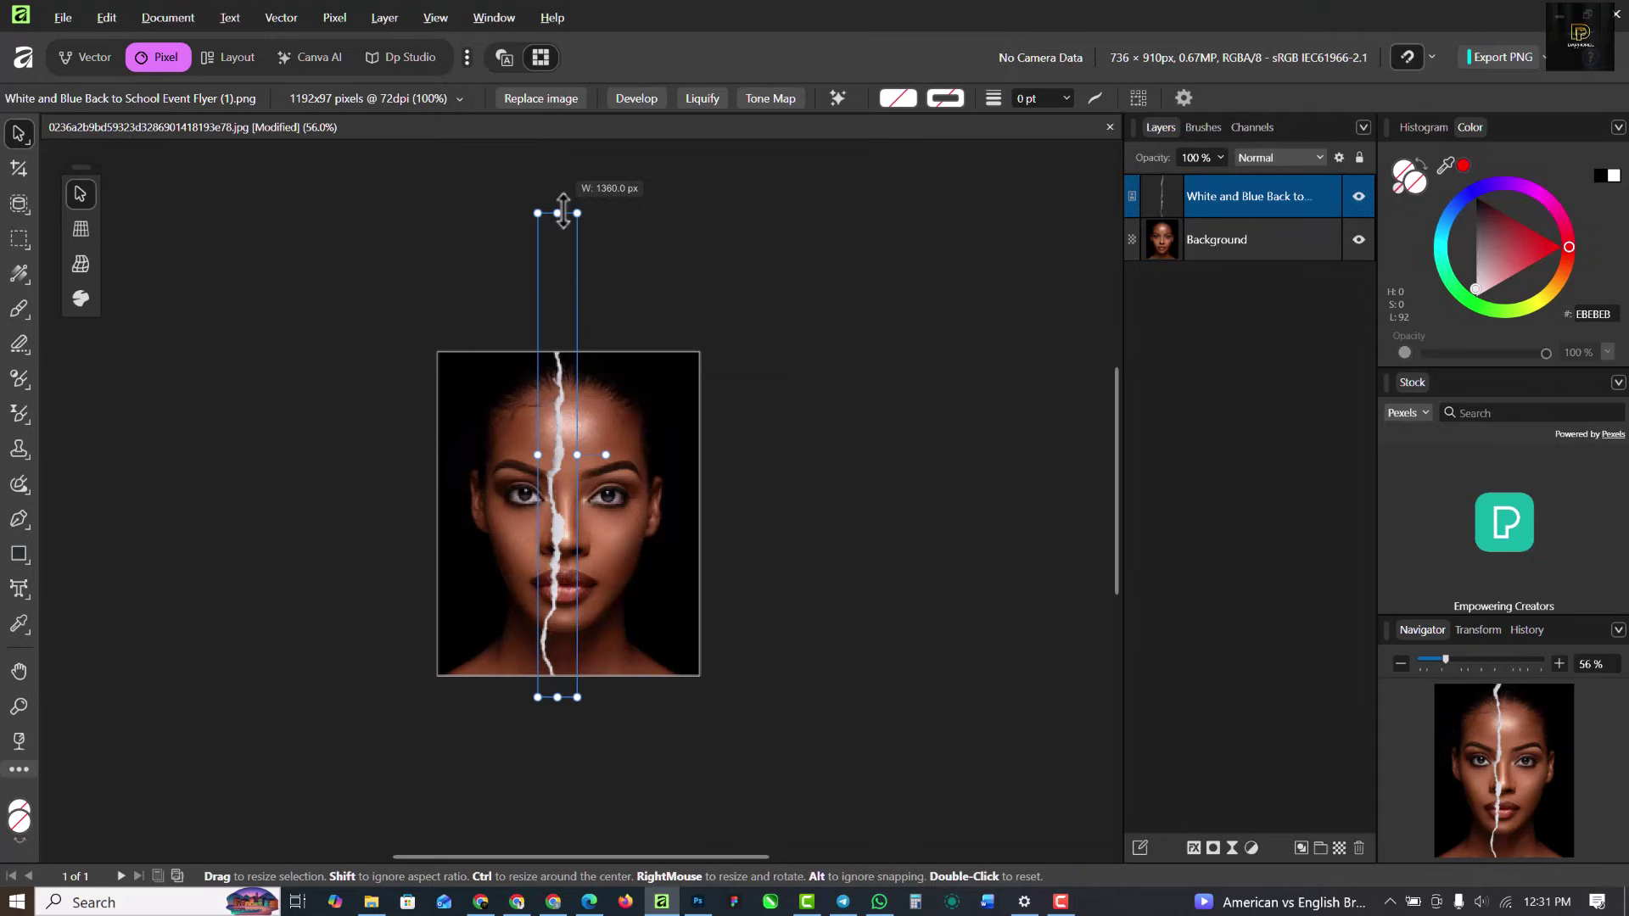
{"action": "left_click_drag", "start_coordinate": [557, 717], "coordinate": [559, 722]}
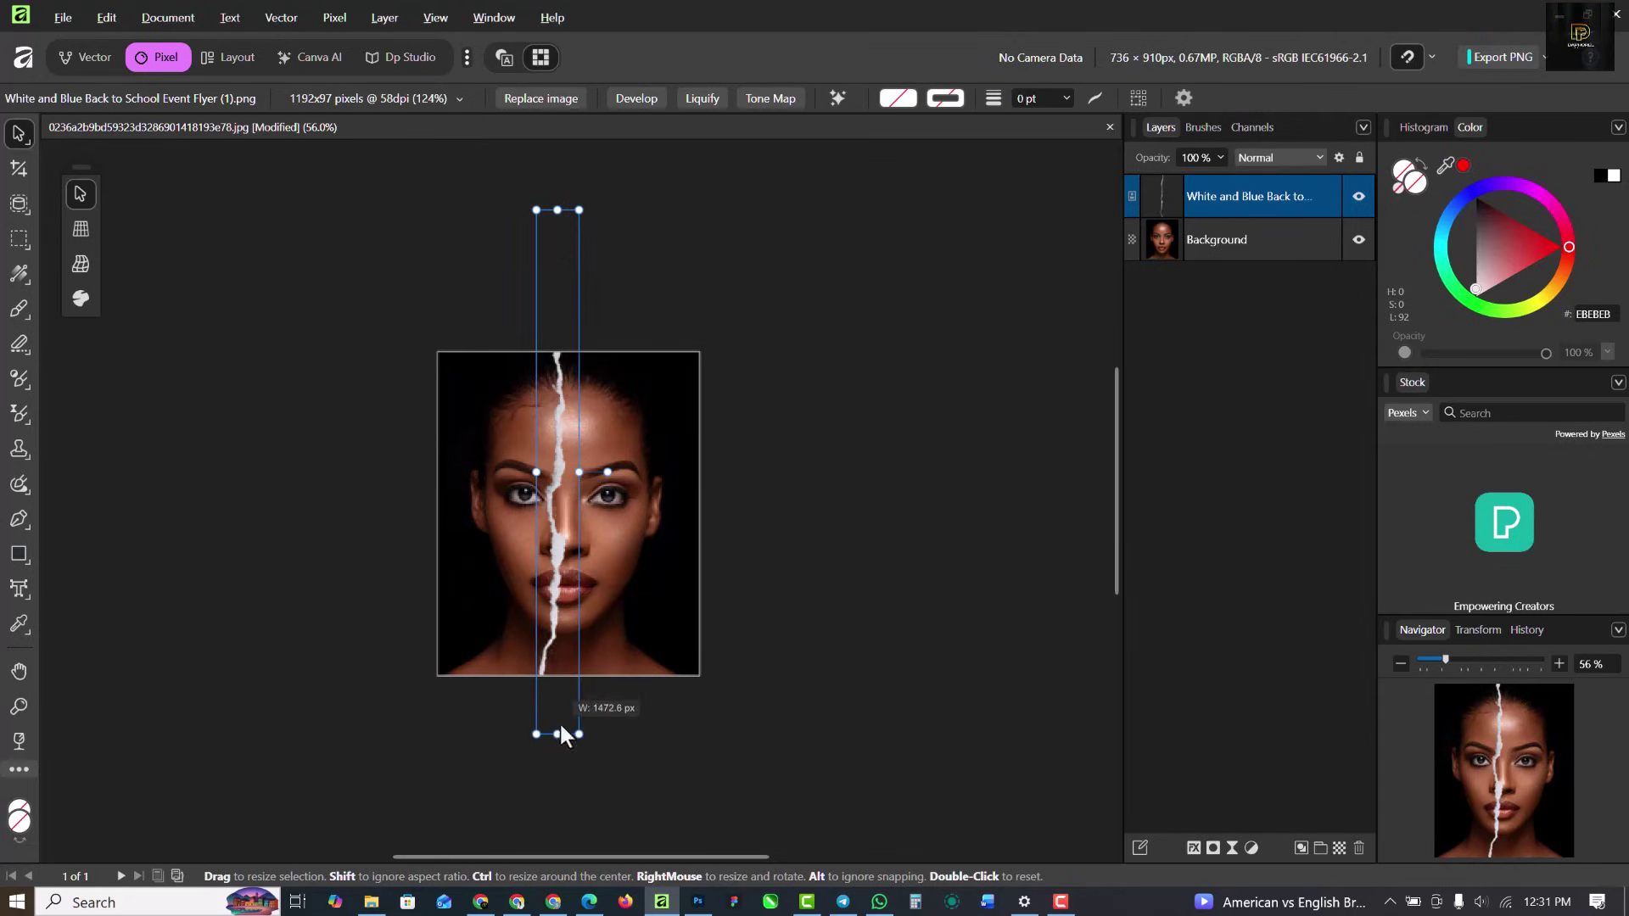
{"action": "scroll", "coordinate": [562, 497], "scroll_direction": "up", "scroll_amount": 5}
{"action": "left_click_drag", "start_coordinate": [536, 528], "coordinate": [572, 535]}
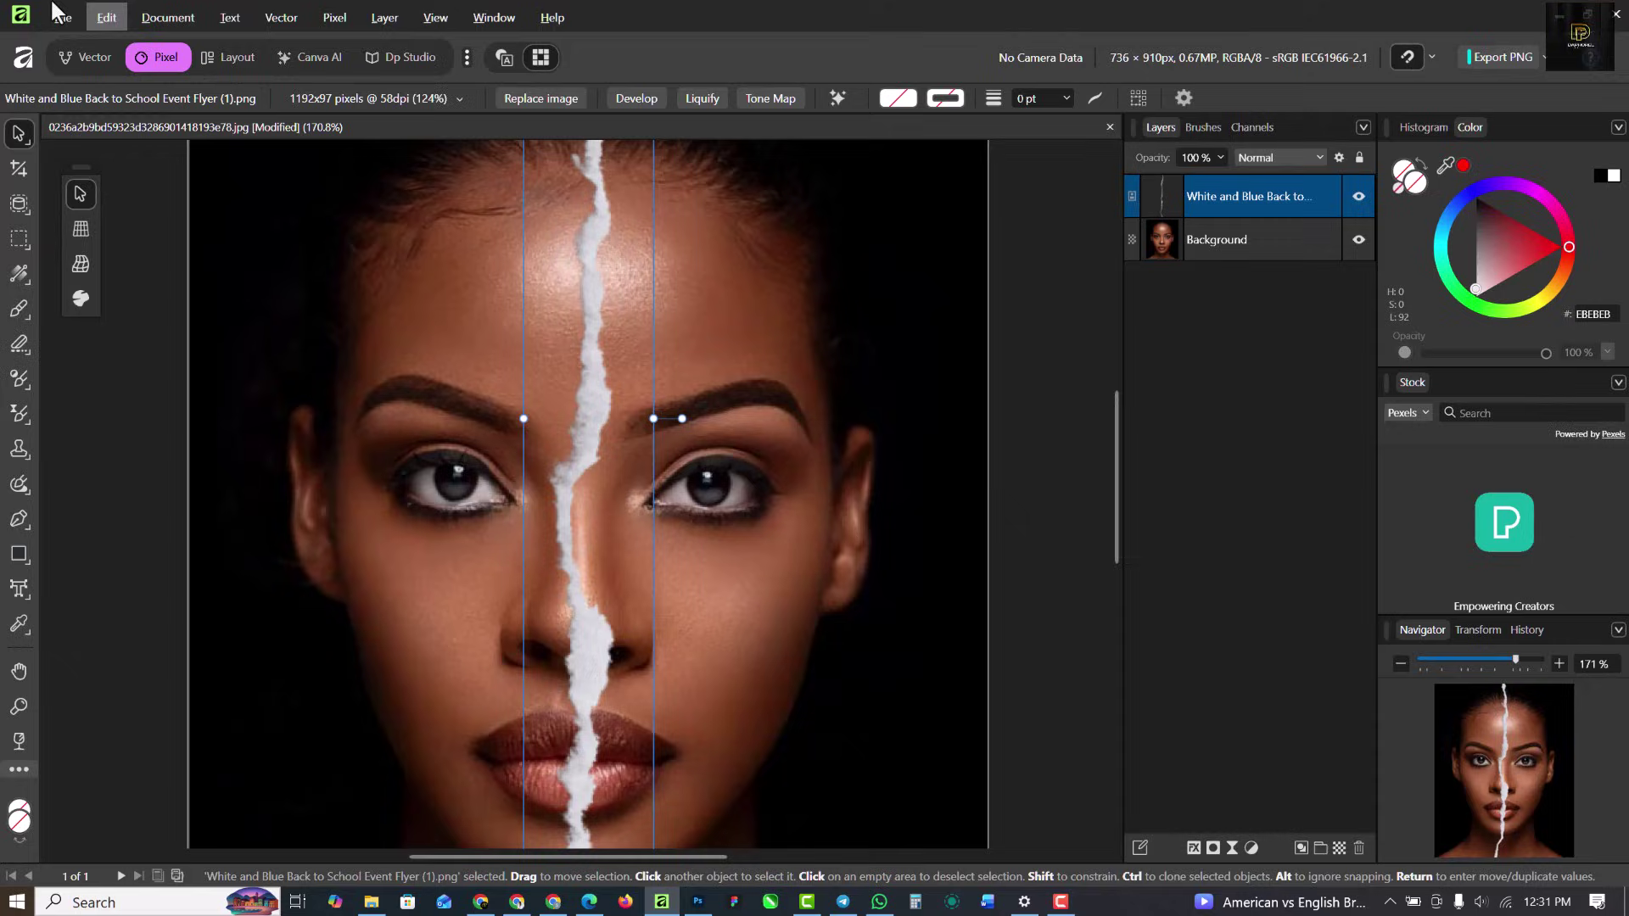
{"action": "left_click", "coordinate": [85, 52]}
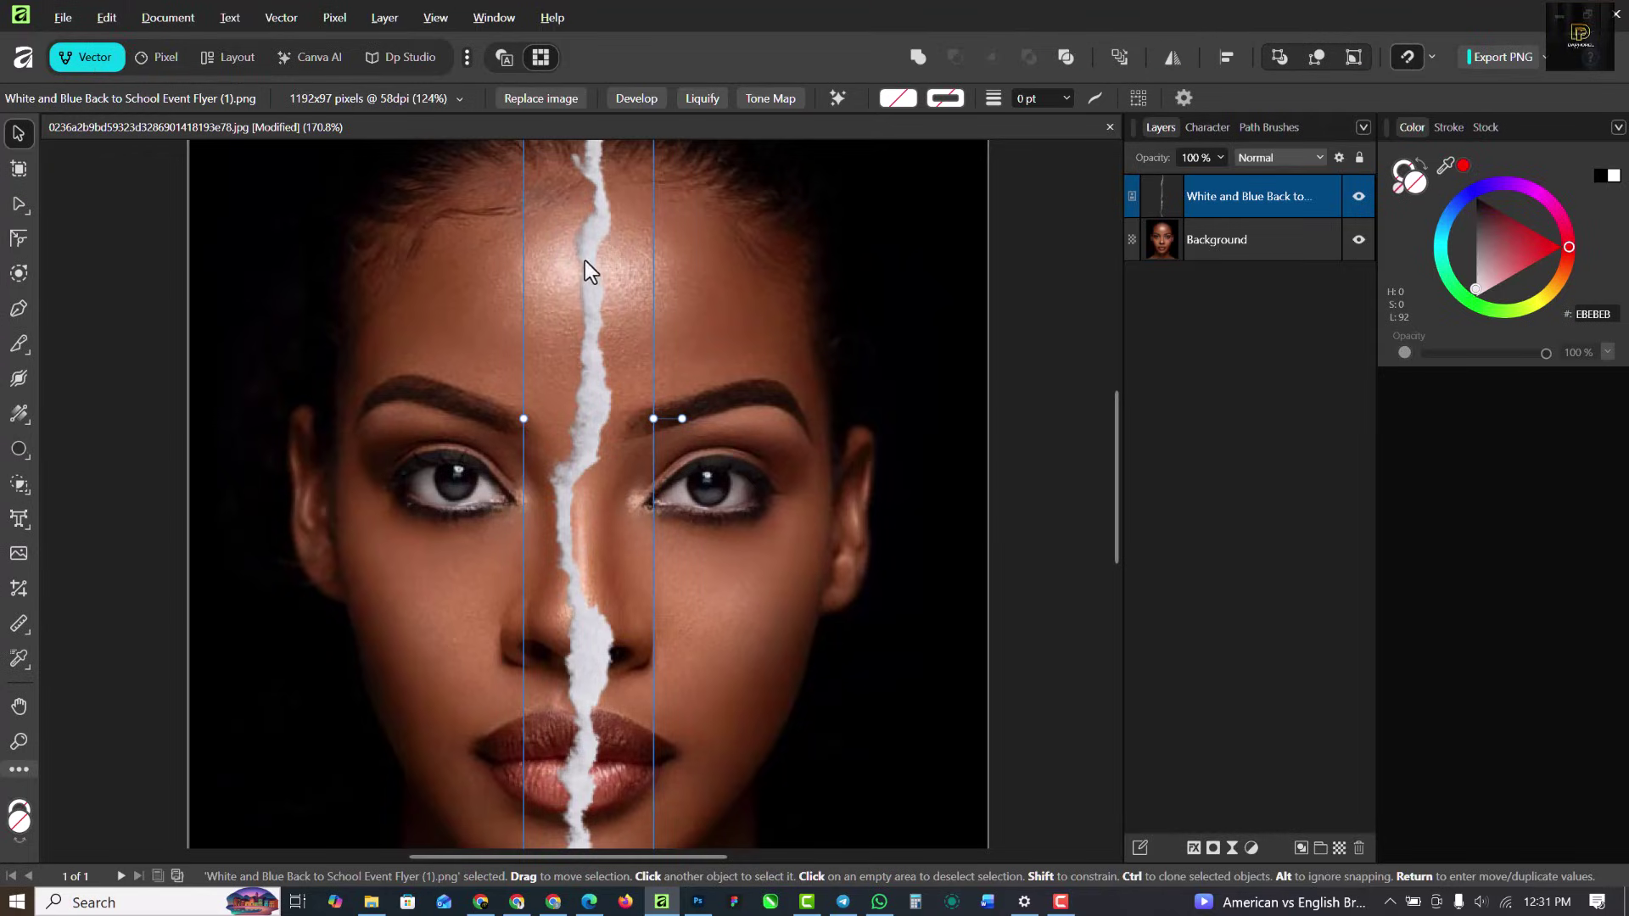
{"action": "scroll", "coordinate": [589, 266], "scroll_direction": "down", "scroll_amount": 4}
Align the torn strip to the page centre both horizontally and vertically
{"action": "left_click", "coordinate": [1227, 57]}
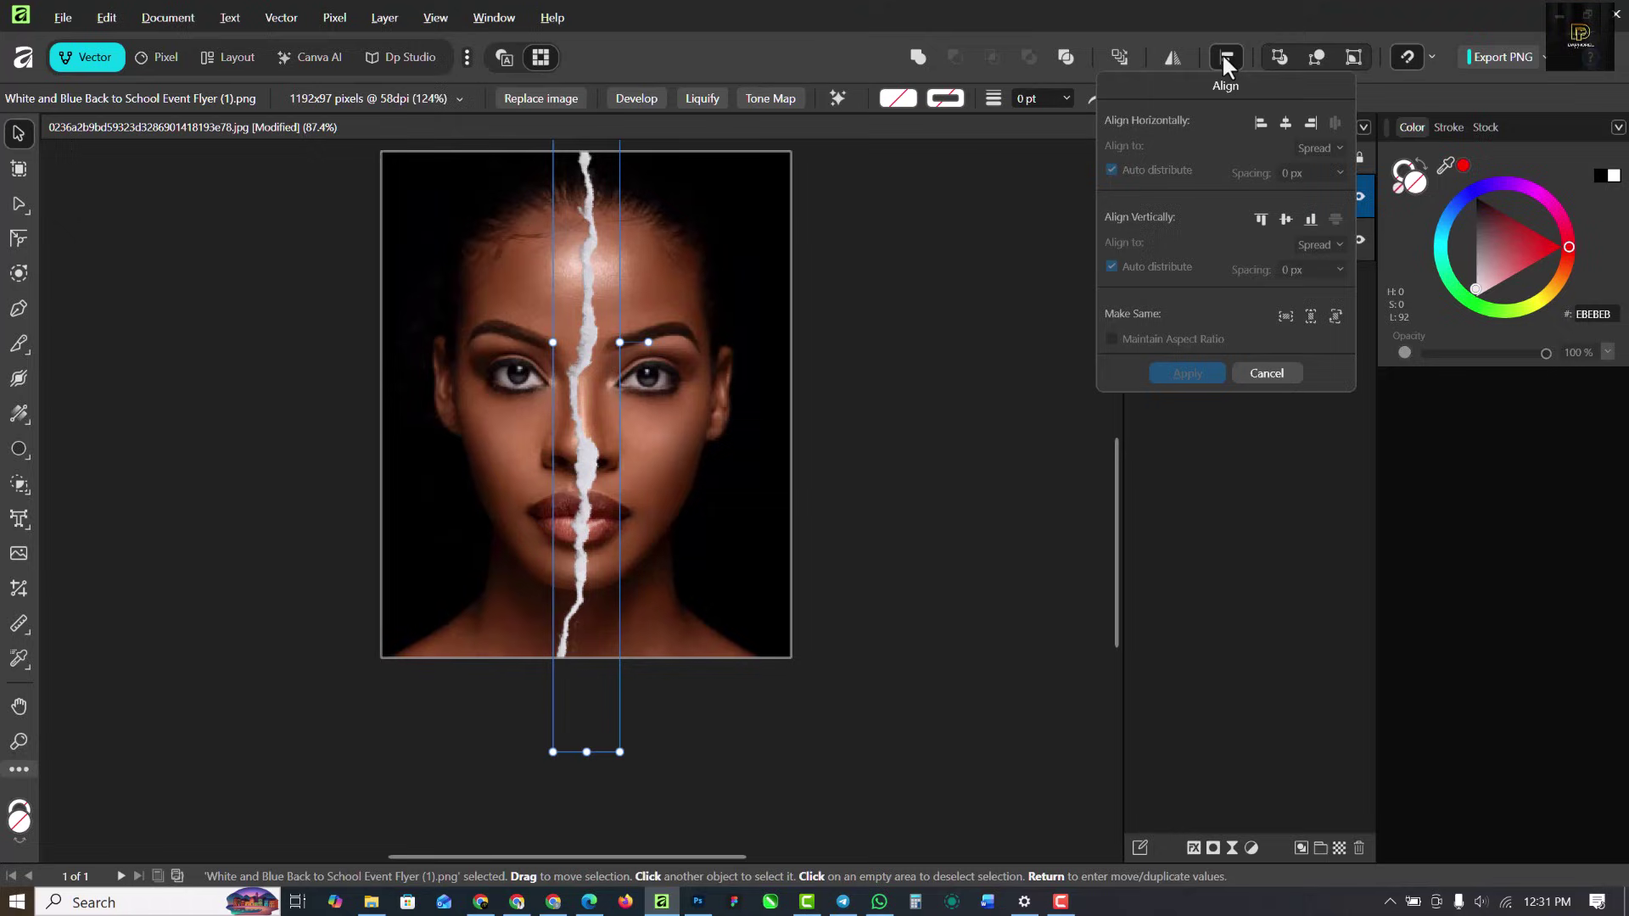
{"action": "left_click", "coordinate": [1284, 122]}
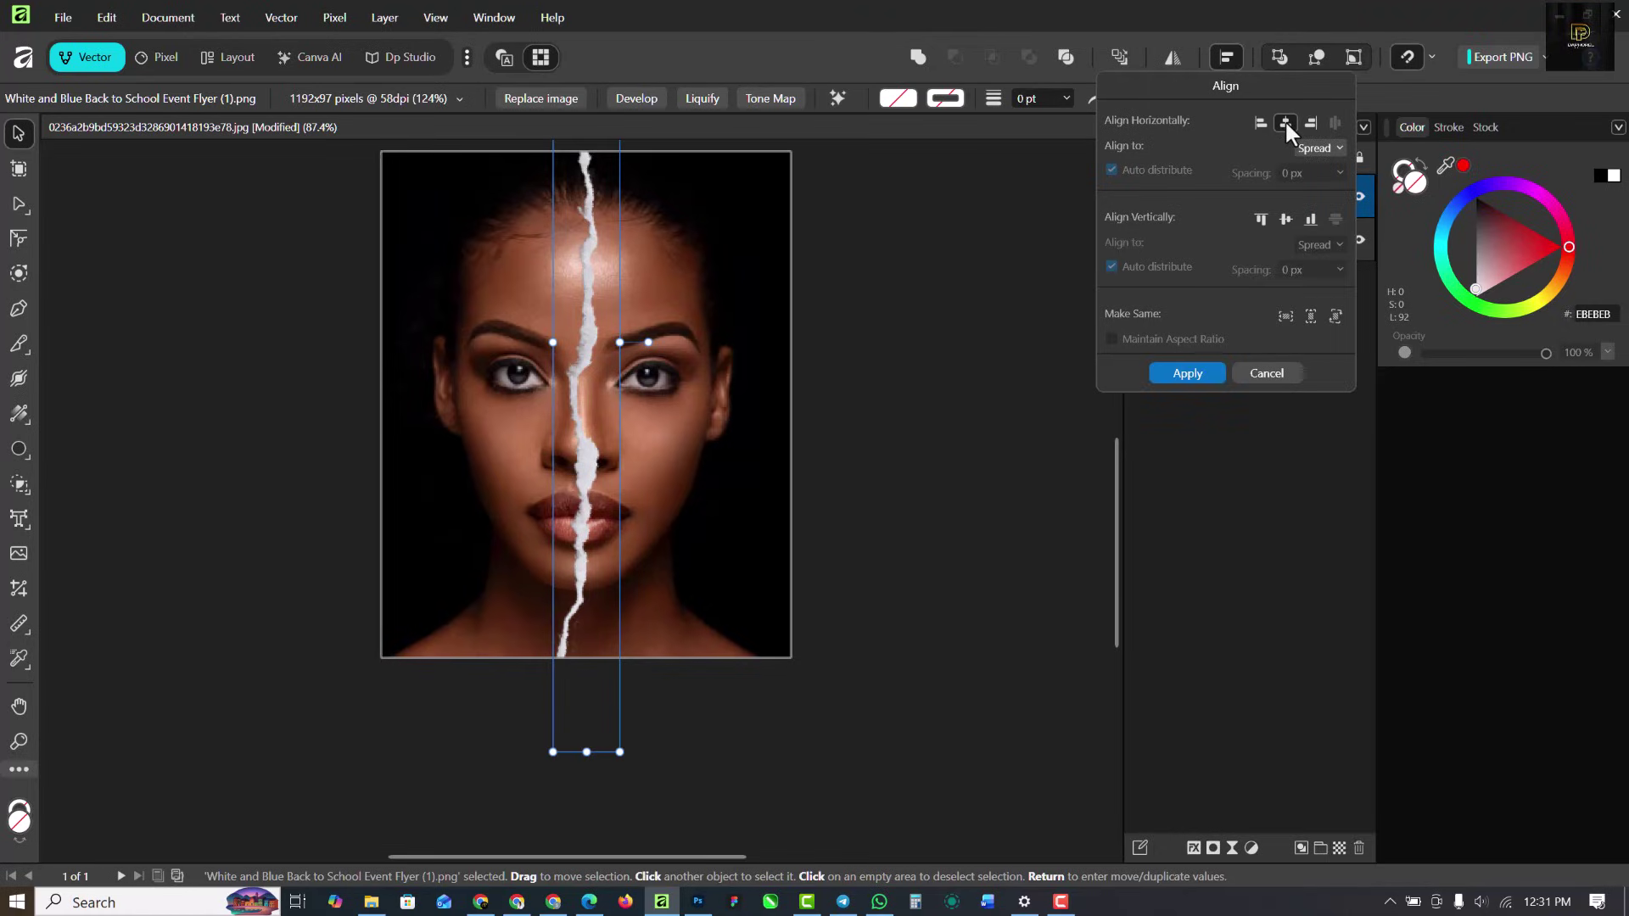
{"action": "left_click", "coordinate": [1287, 220]}
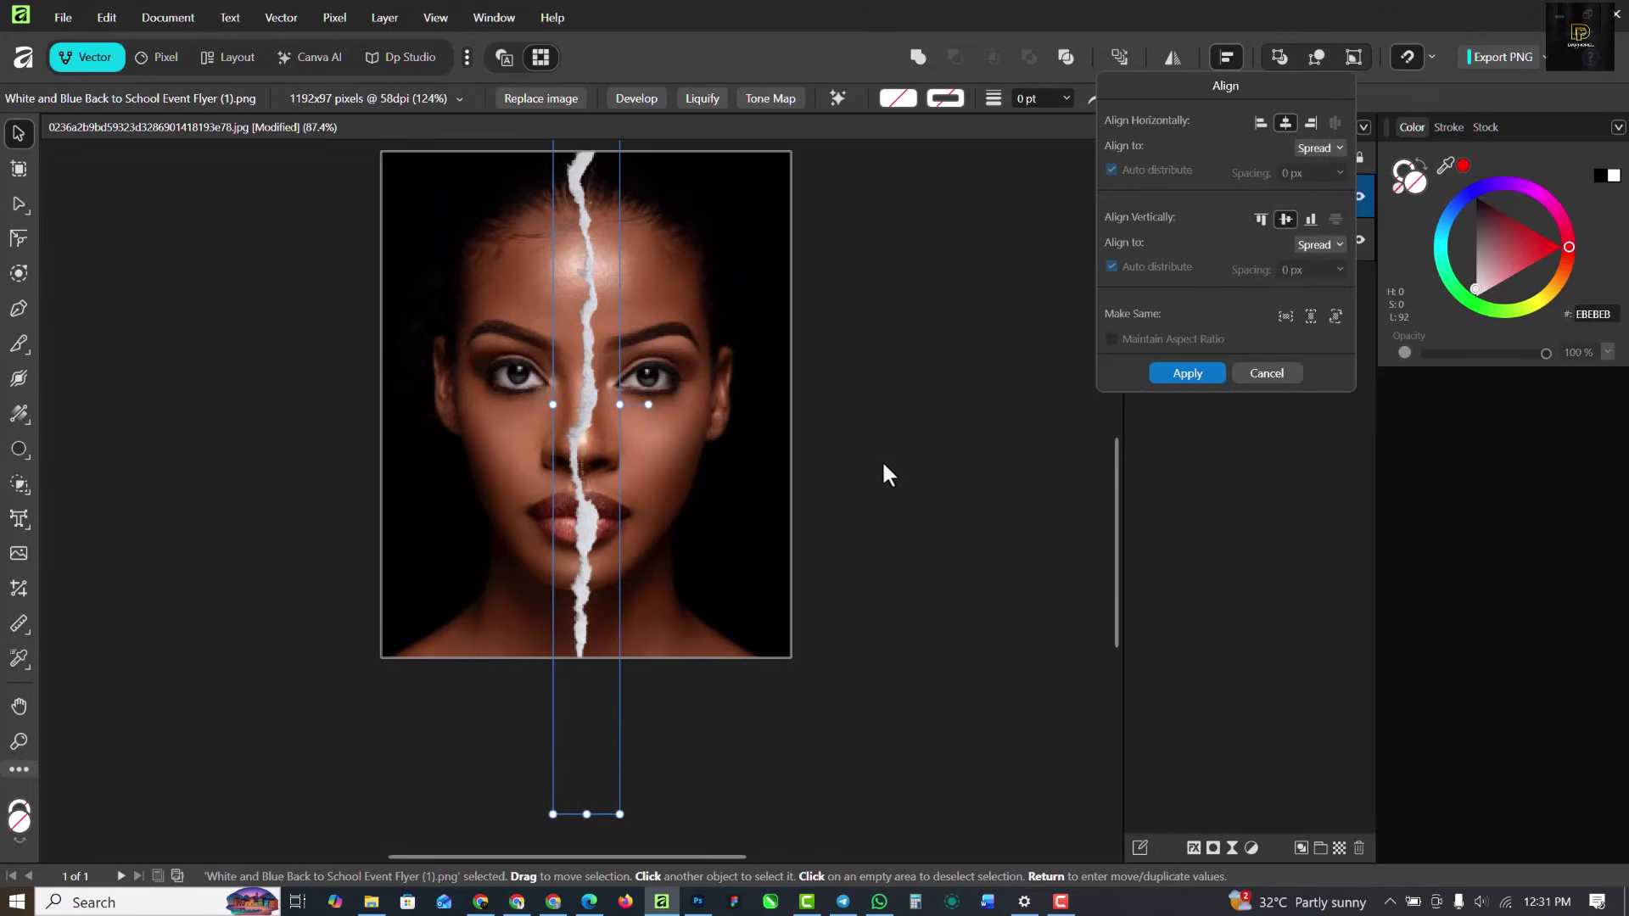
{"action": "left_click", "coordinate": [914, 317]}
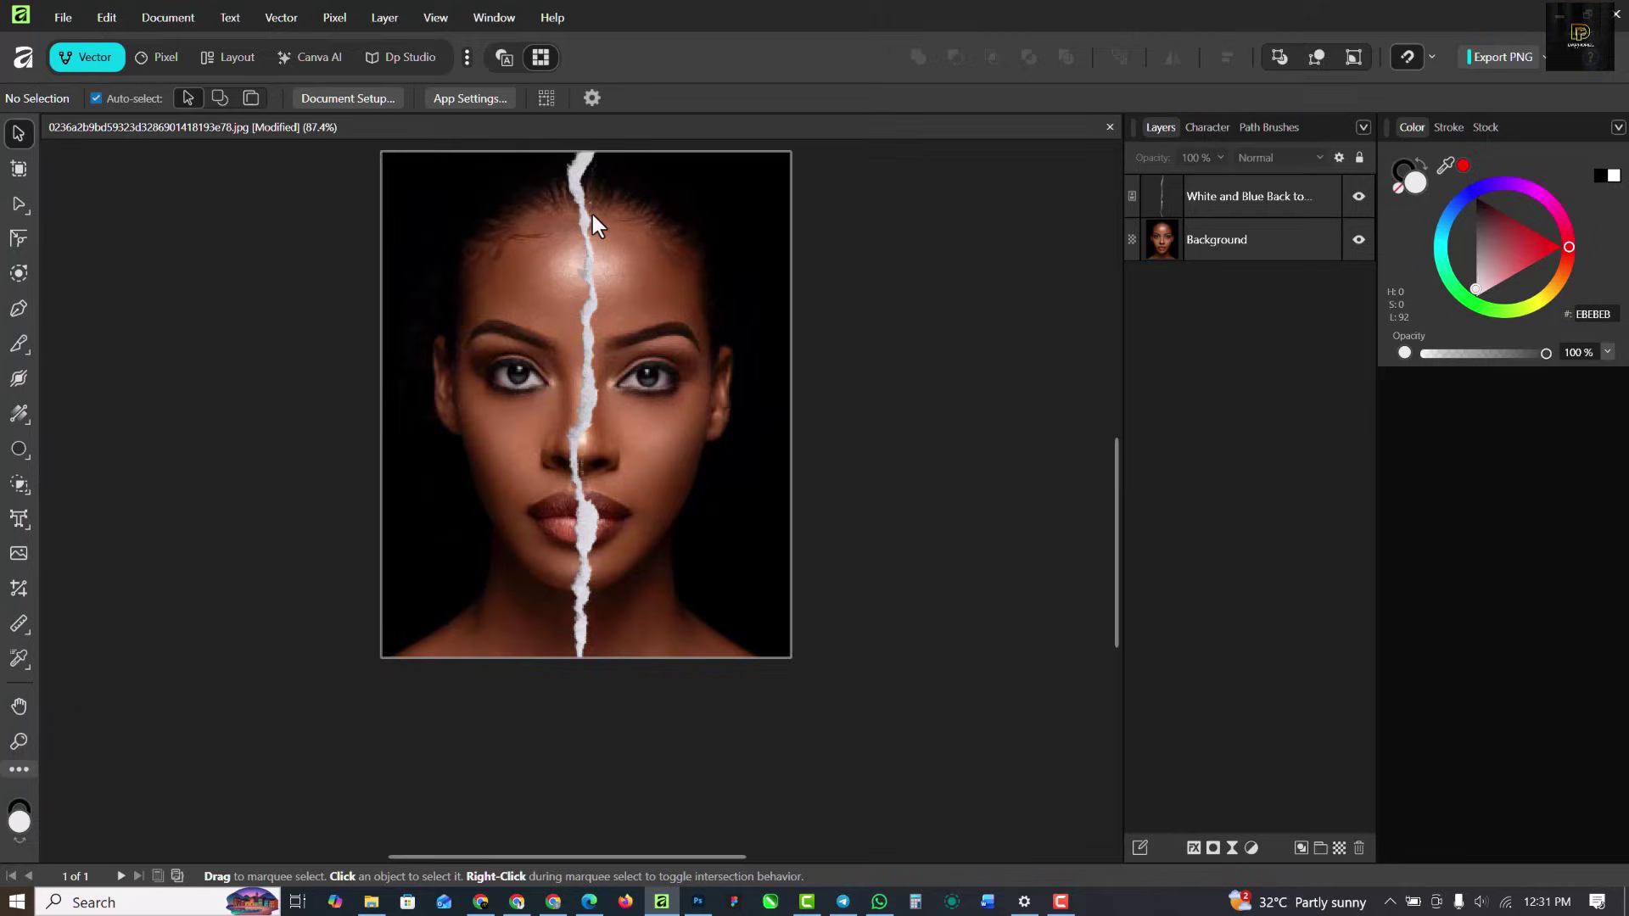
Move the torn strip down slightly and deselect it
{"action": "scroll", "coordinate": [591, 208], "scroll_direction": "up", "scroll_amount": 2}
{"action": "scroll", "coordinate": [579, 227], "scroll_direction": "down", "scroll_amount": 4}
{"action": "scroll", "coordinate": [585, 293], "scroll_direction": "up", "scroll_amount": 4}
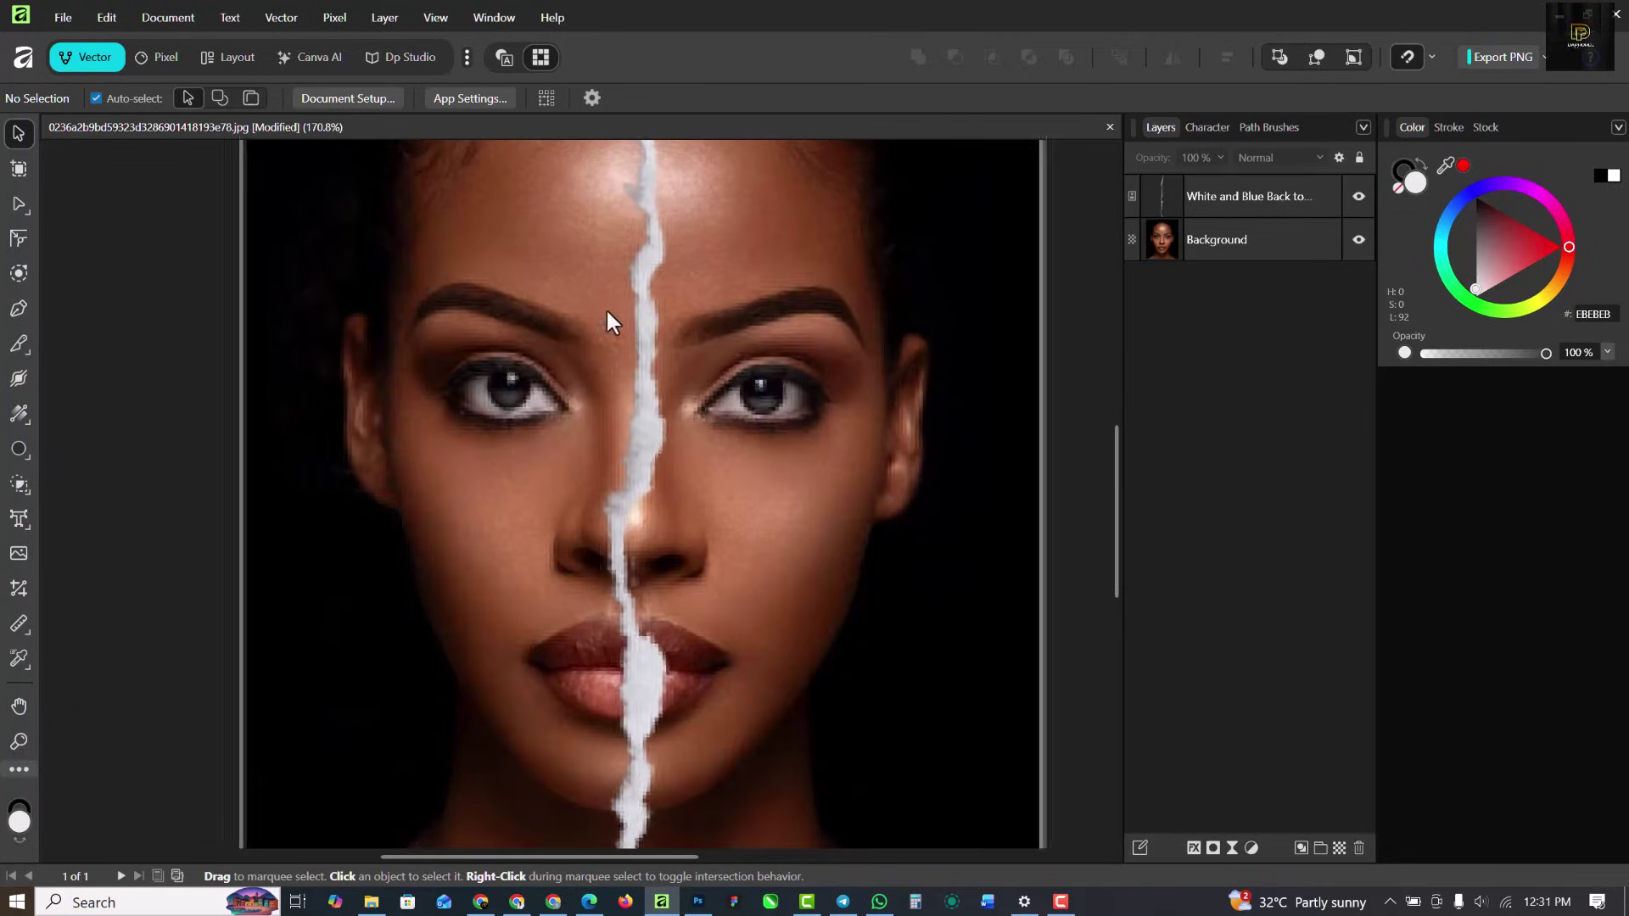
{"action": "scroll", "coordinate": [638, 326], "scroll_direction": "down", "scroll_amount": 4}
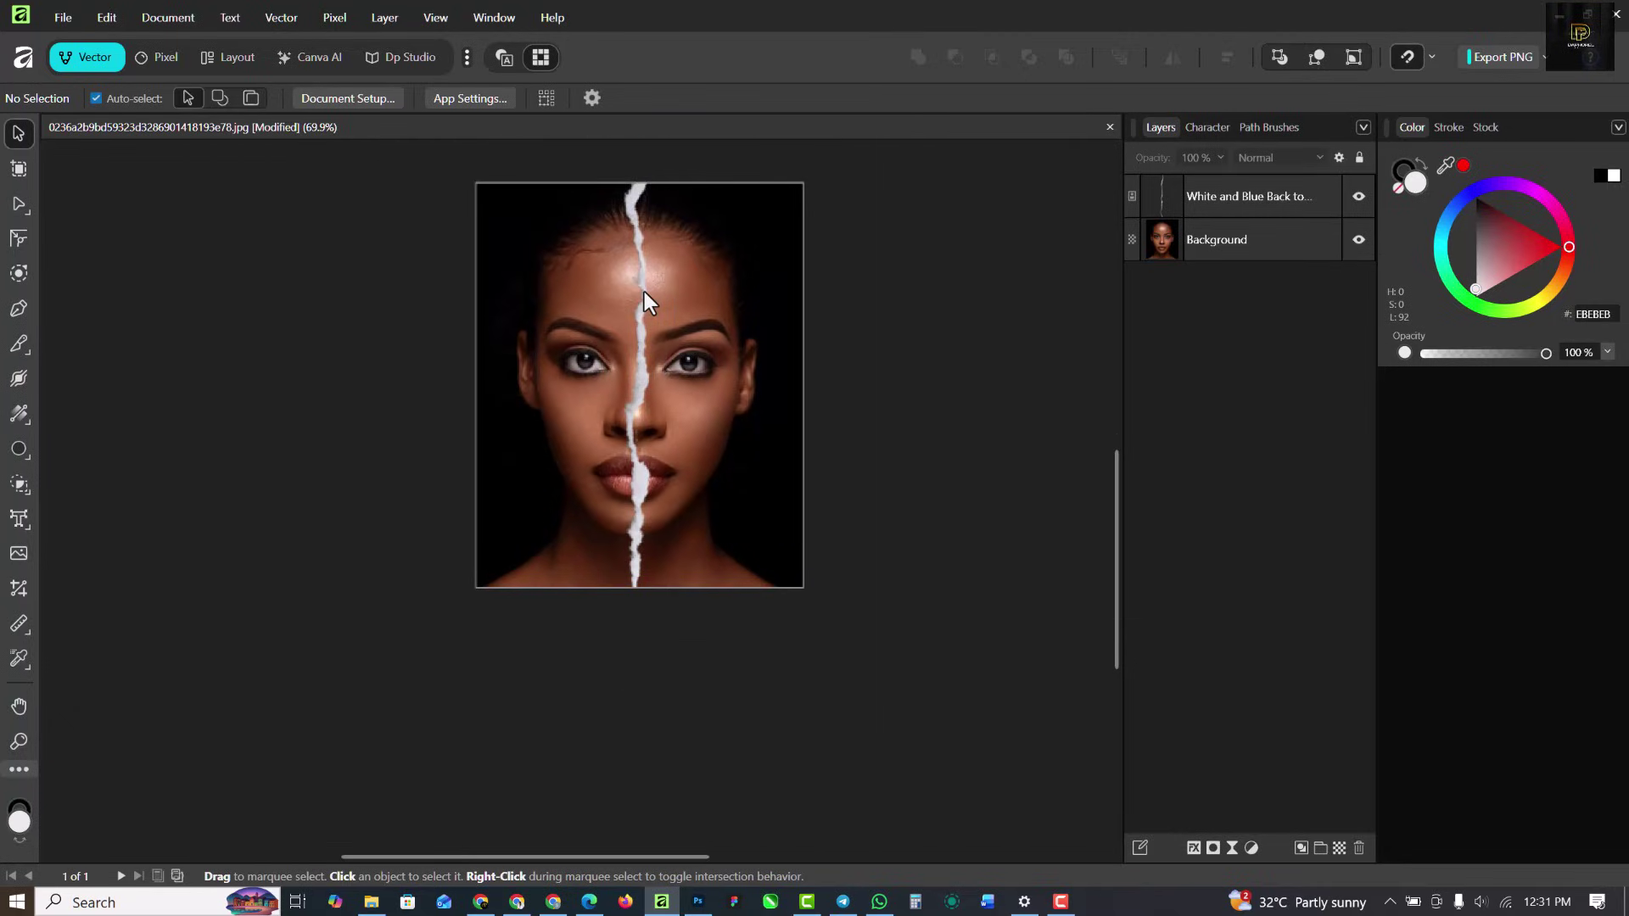
{"action": "left_click_drag", "start_coordinate": [644, 292], "coordinate": [644, 328]}
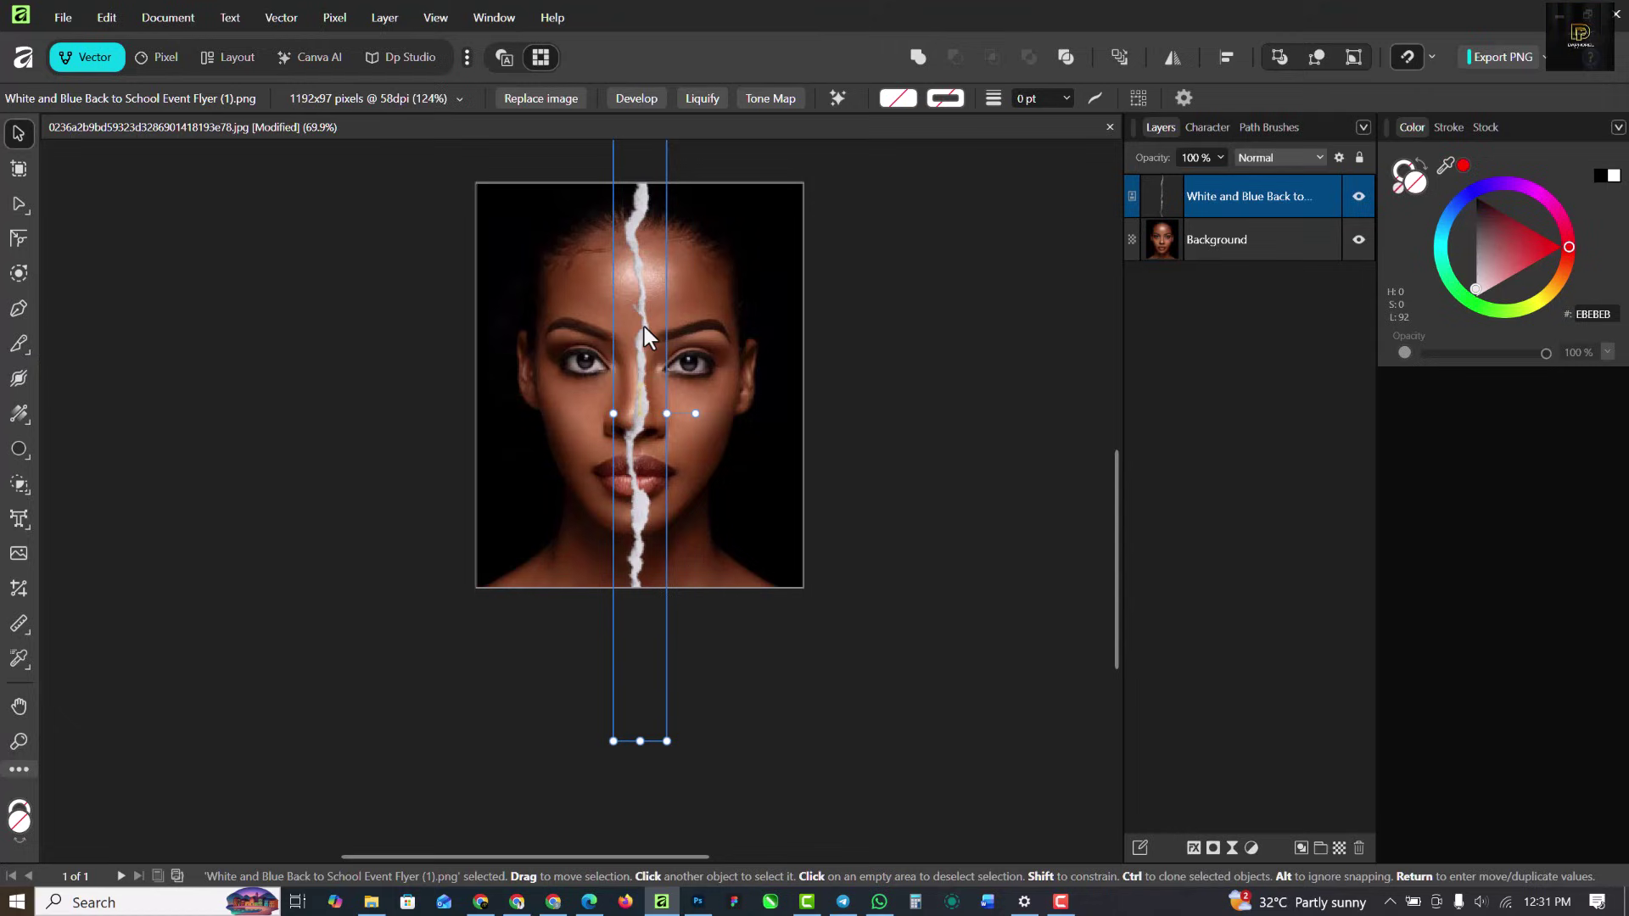
{"action": "scroll", "coordinate": [642, 335], "scroll_direction": "down", "scroll_amount": 2}
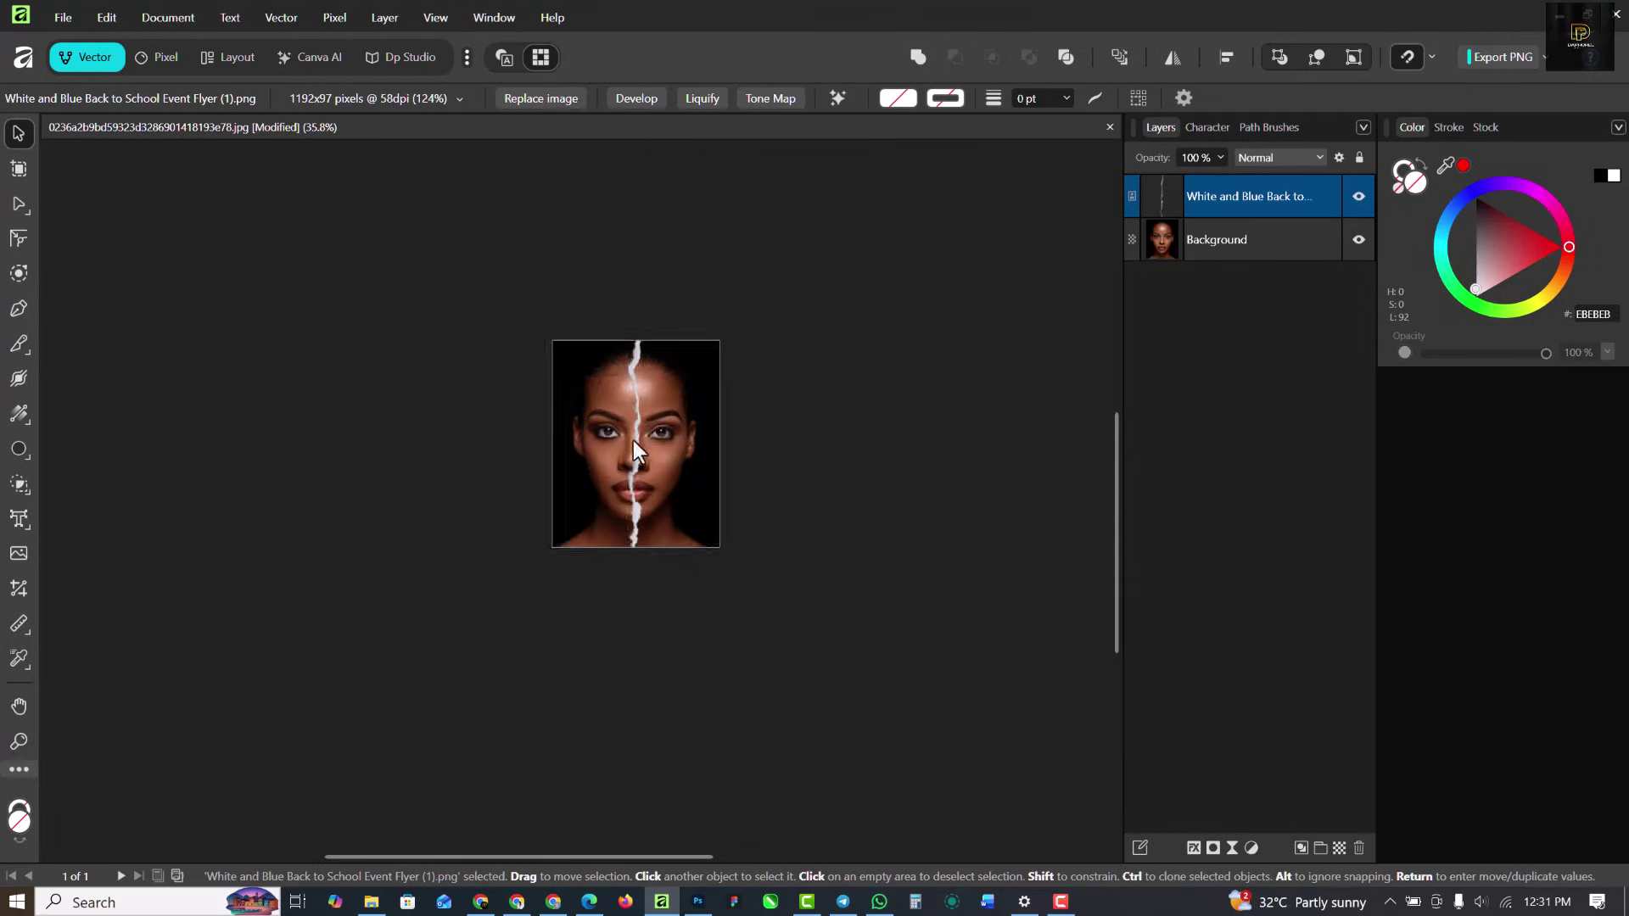
{"action": "scroll", "coordinate": [644, 374], "scroll_direction": "up", "scroll_amount": 4}
{"action": "scroll", "coordinate": [644, 332], "scroll_direction": "down", "scroll_amount": 2}
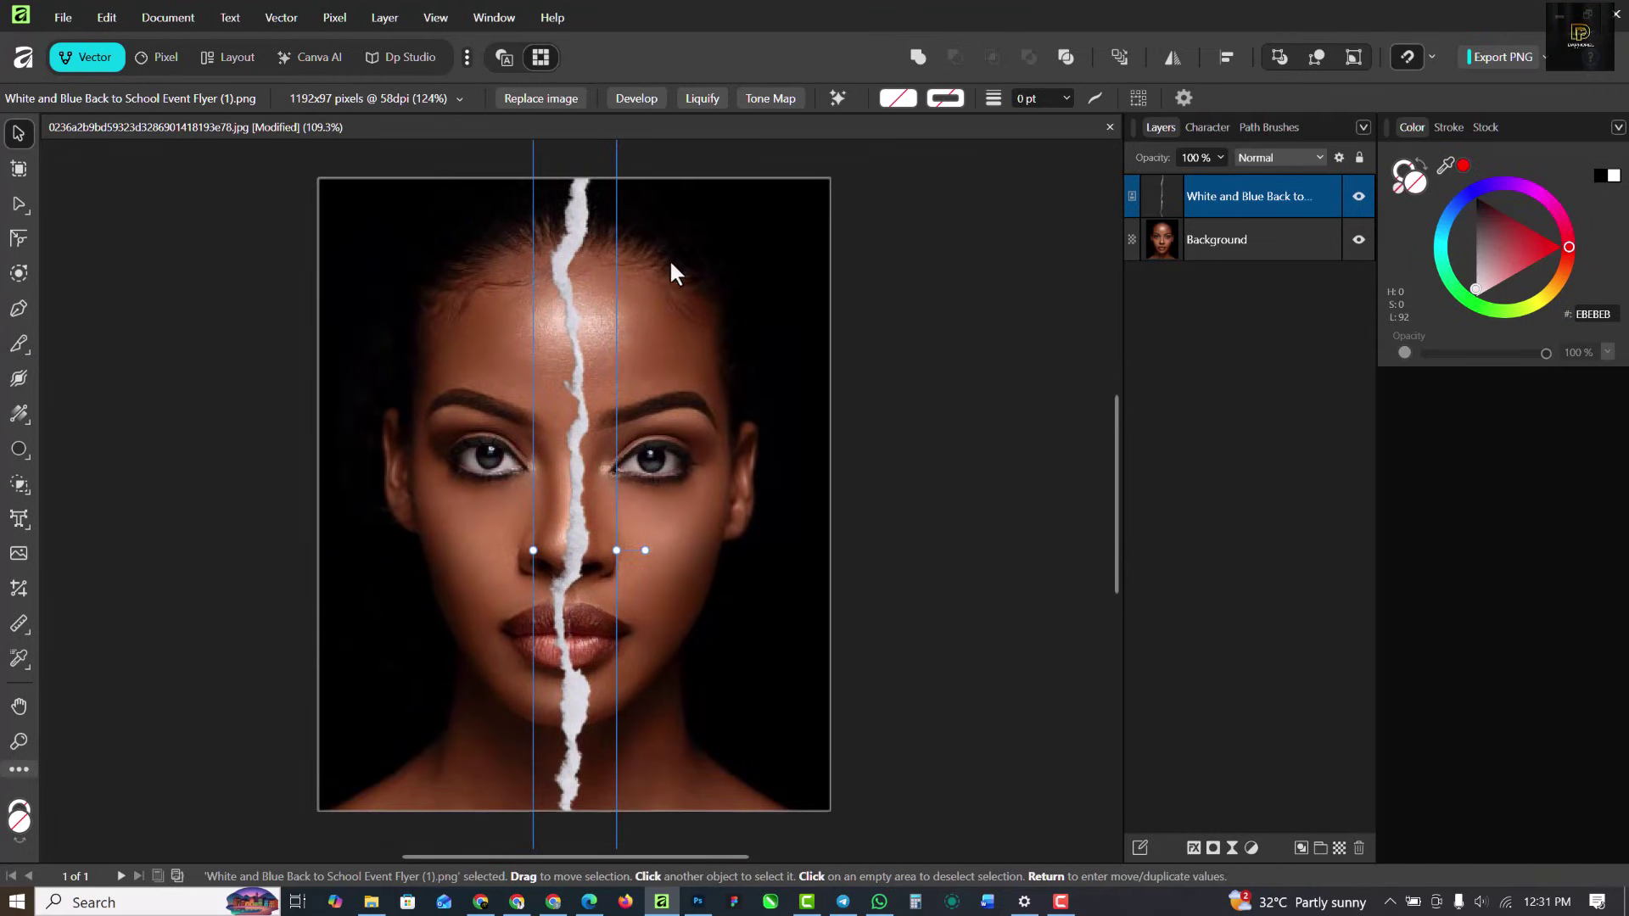
{"action": "left_click", "coordinate": [940, 392]}
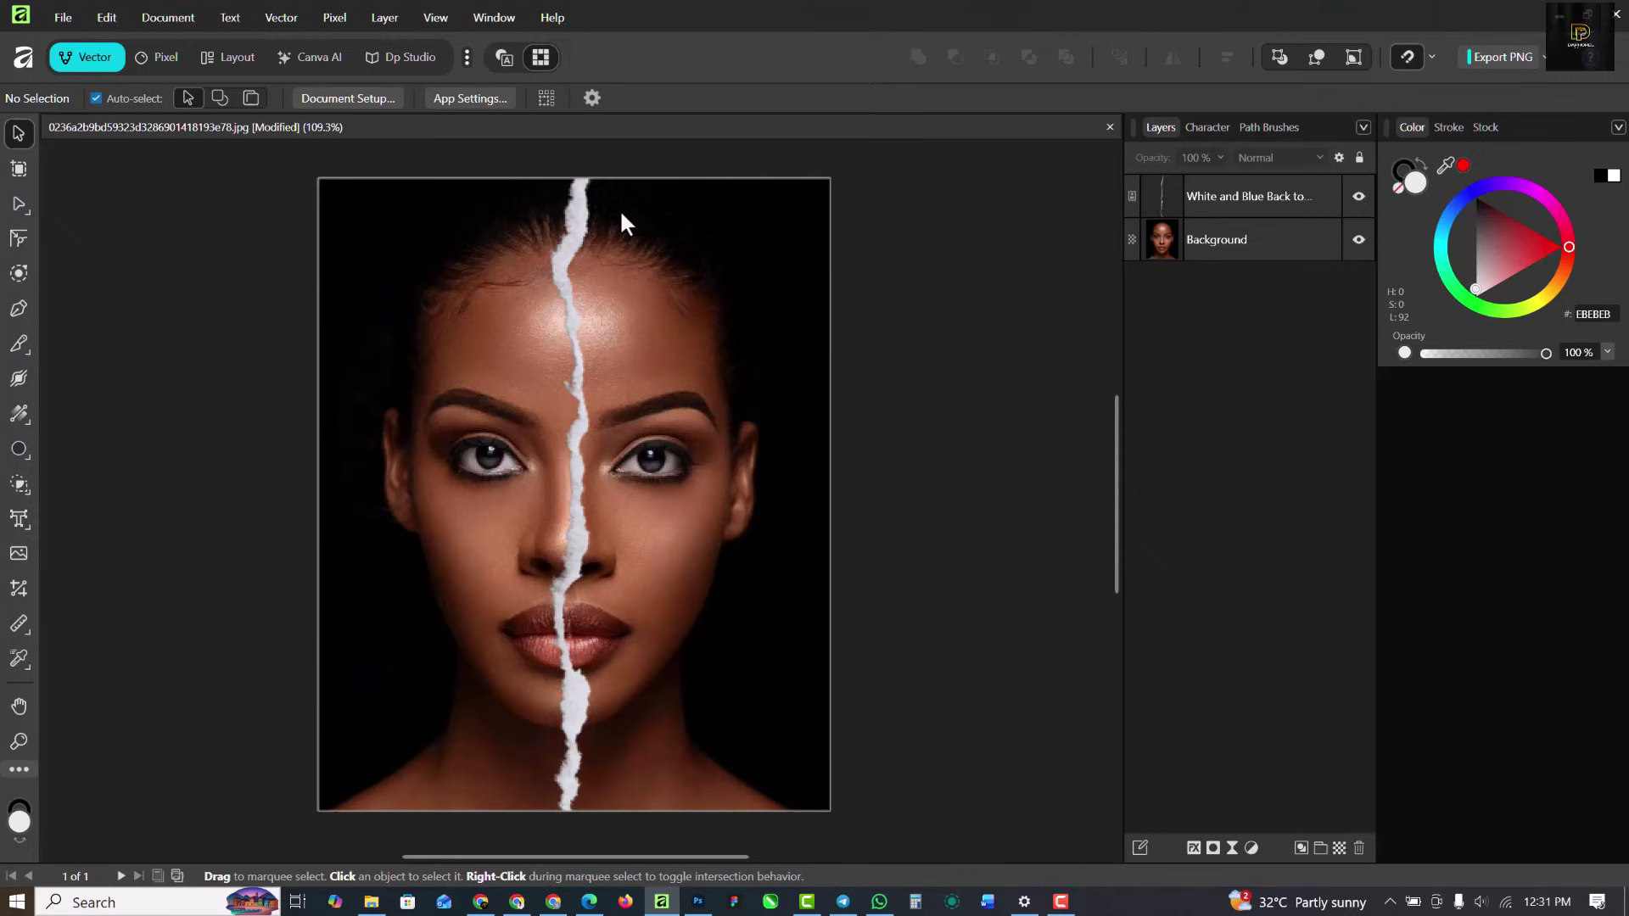
Select the portrait layer, switch to the Pen tool and set the stroke colour to None
{"action": "left_click", "coordinate": [1258, 237]}
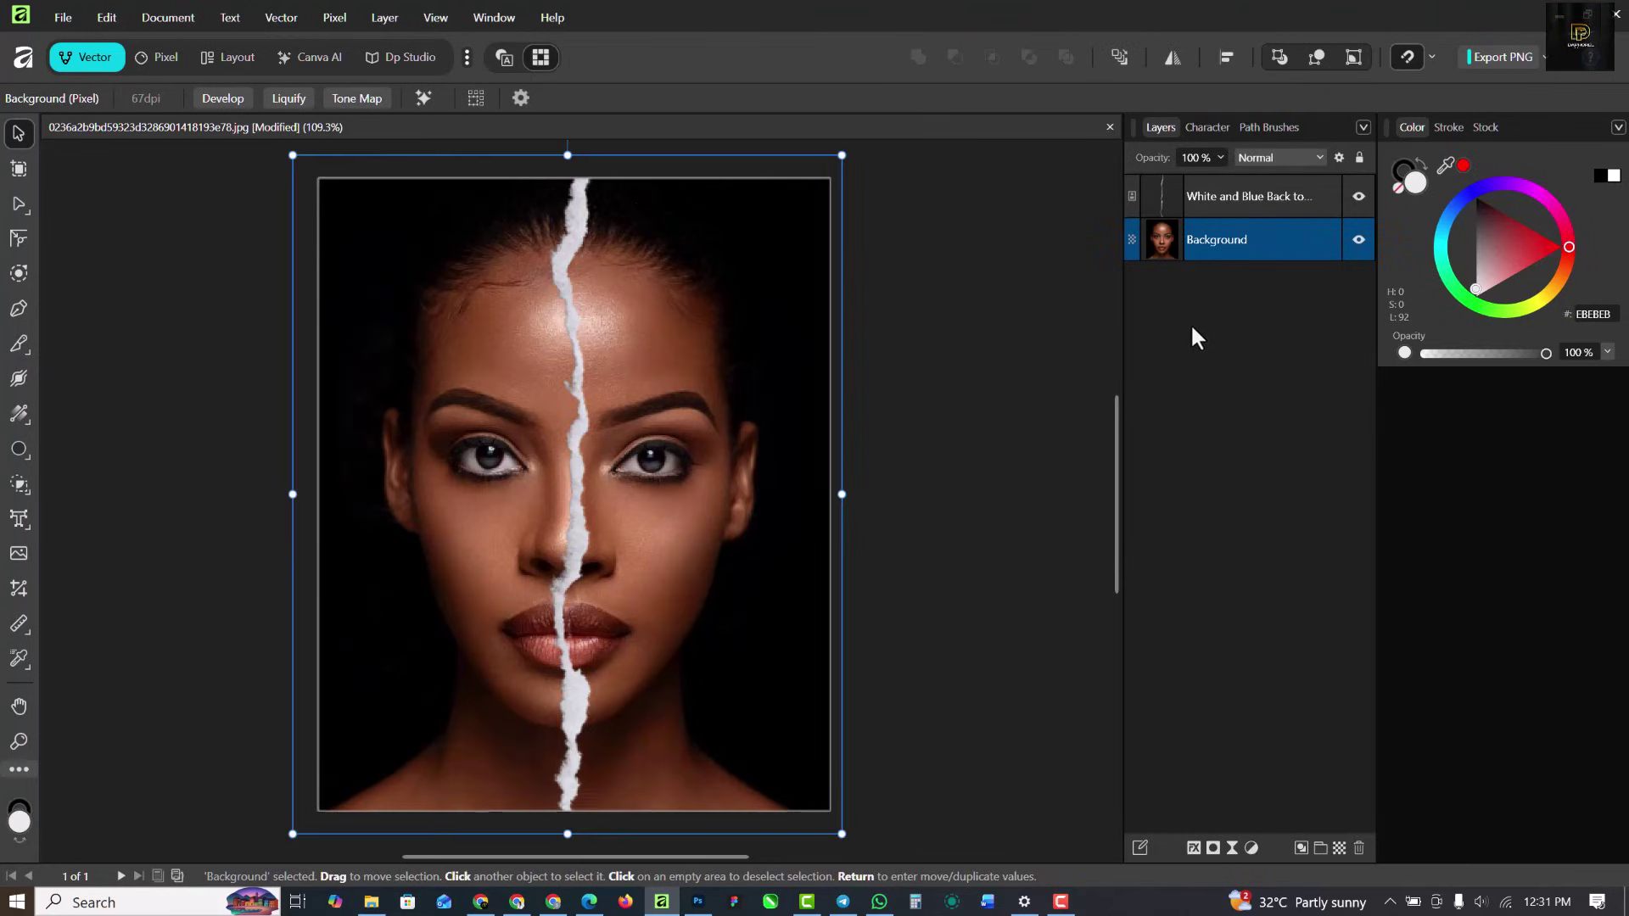
{"action": "left_click", "coordinate": [21, 309]}
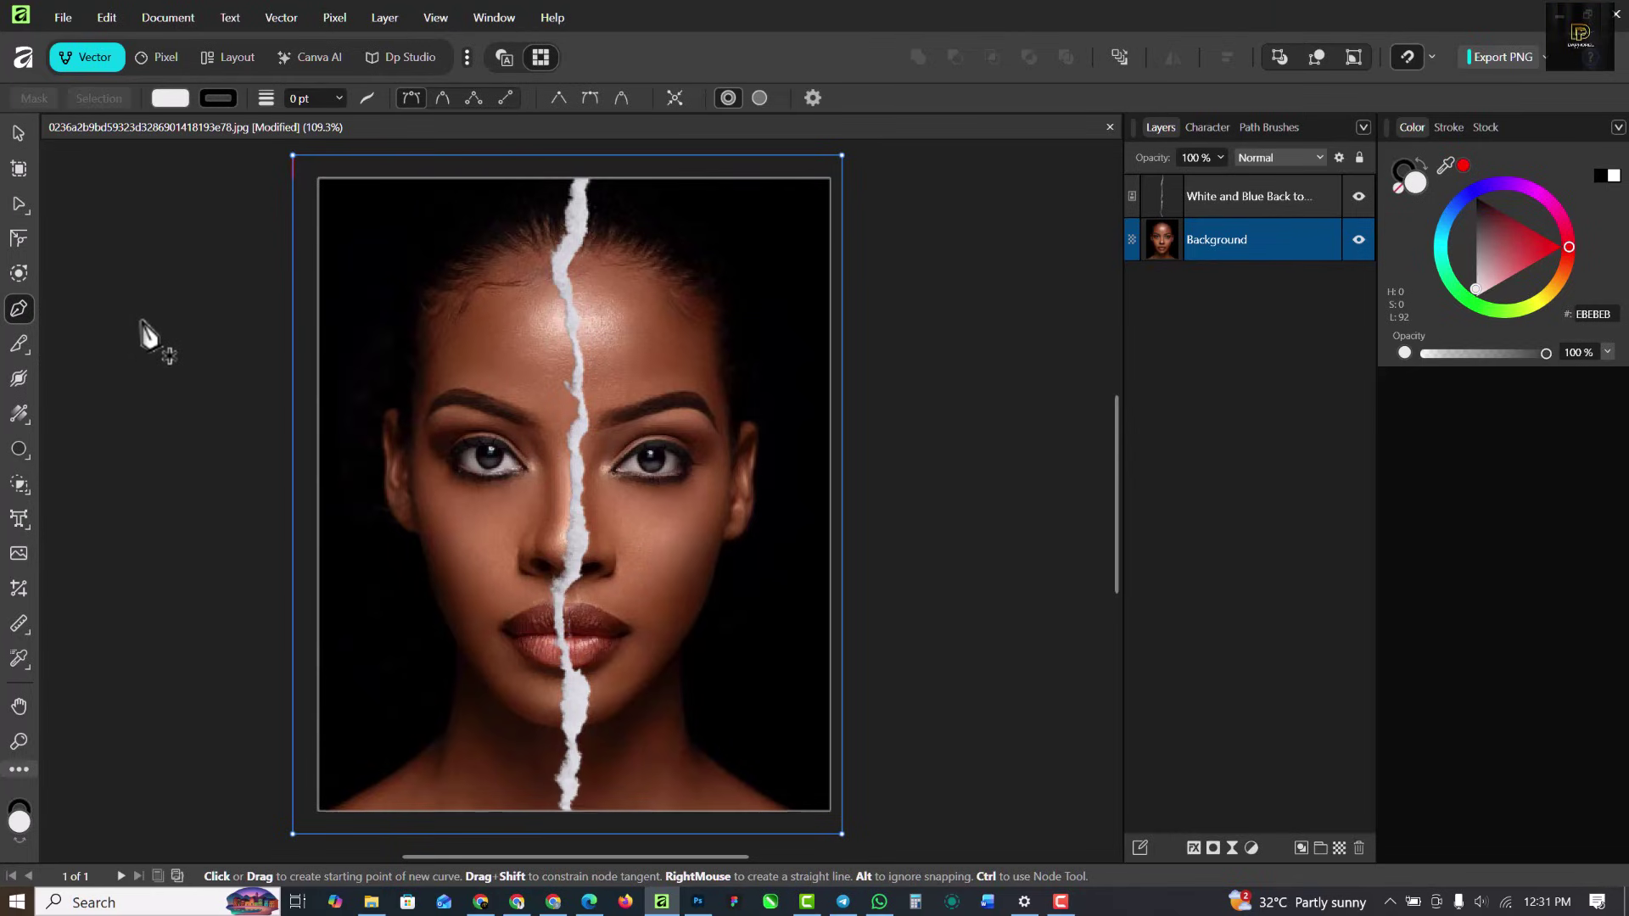
{"action": "left_click", "coordinate": [226, 101]}
{"action": "left_click", "coordinate": [359, 123]}
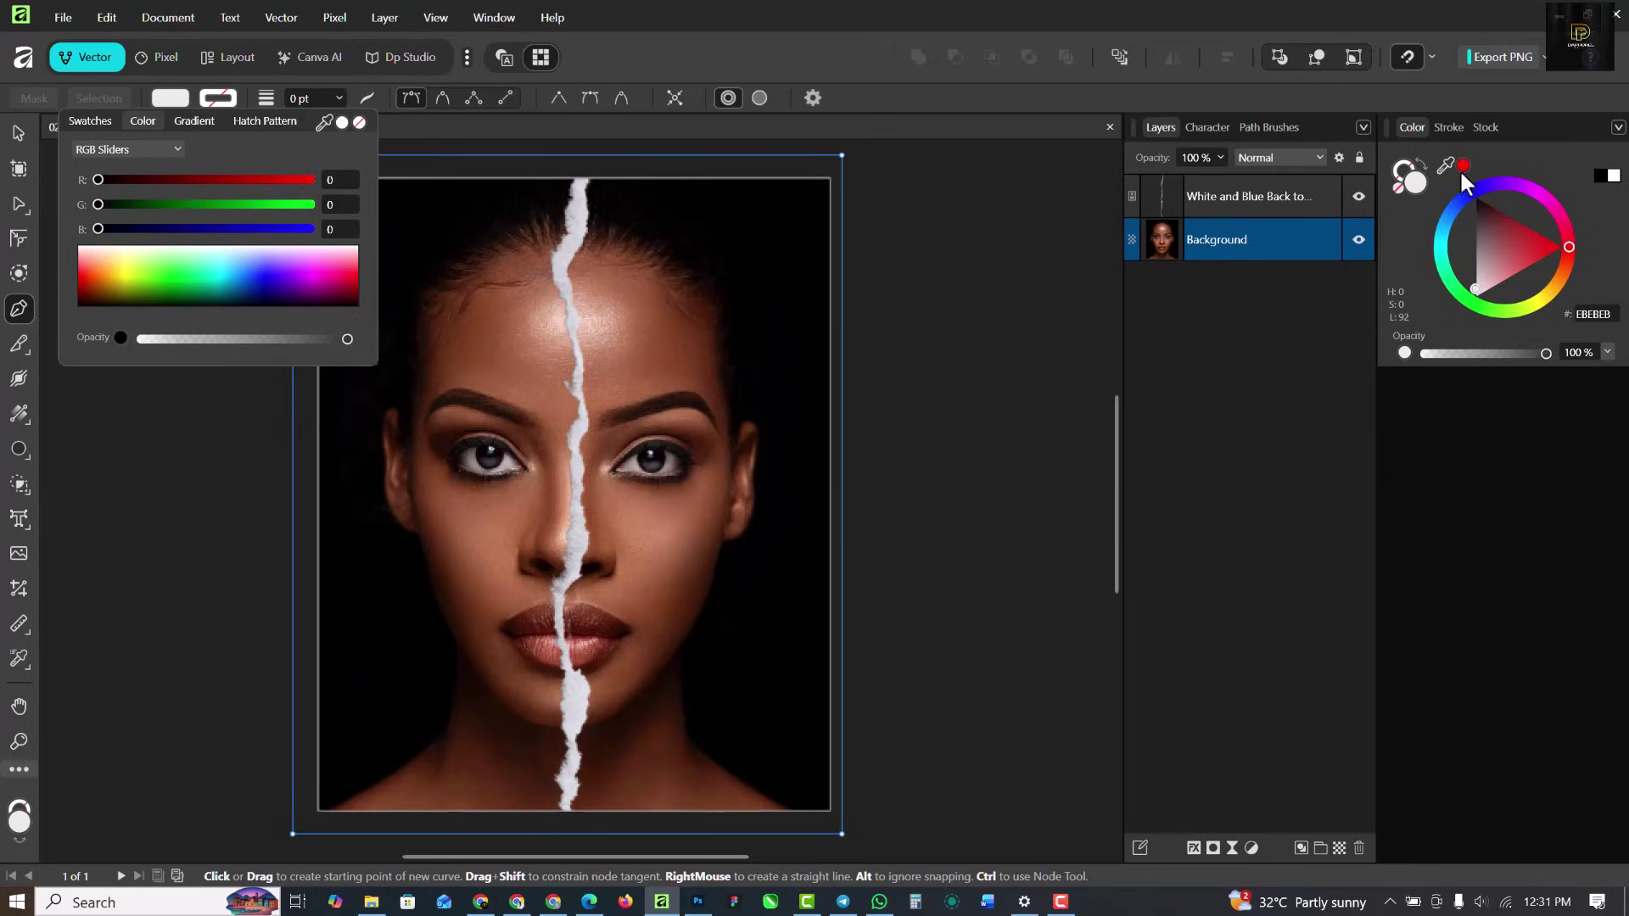
Set the Pen fill colour to red AF0F0F
{"action": "left_click", "coordinate": [1529, 234]}
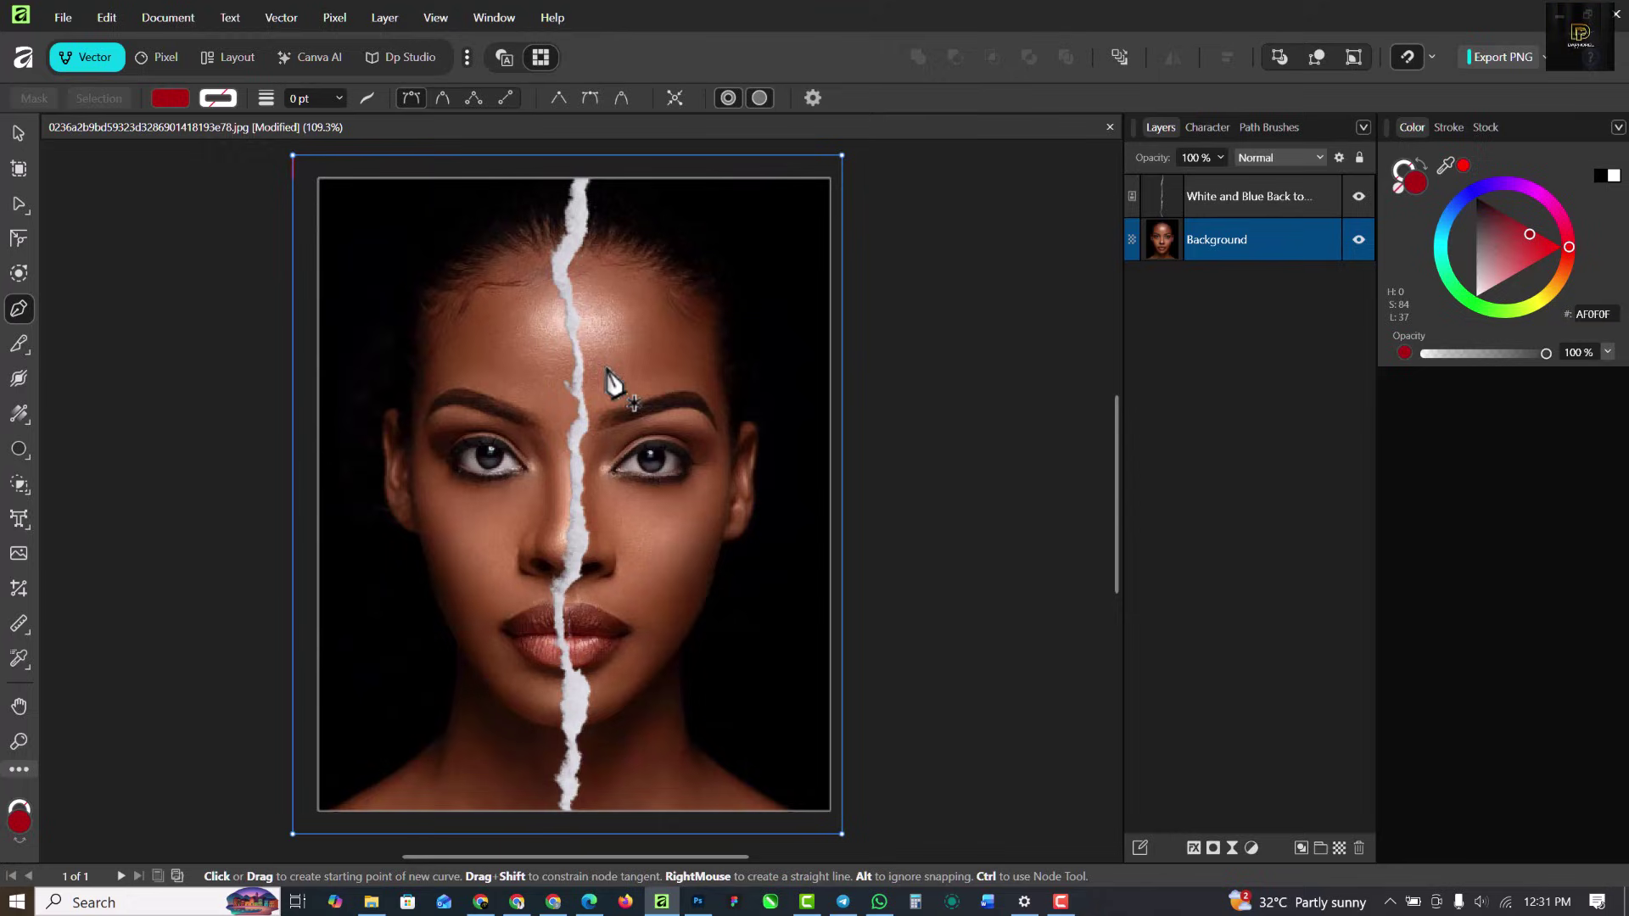
{"action": "scroll", "coordinate": [573, 250], "scroll_direction": "up", "scroll_amount": 5}
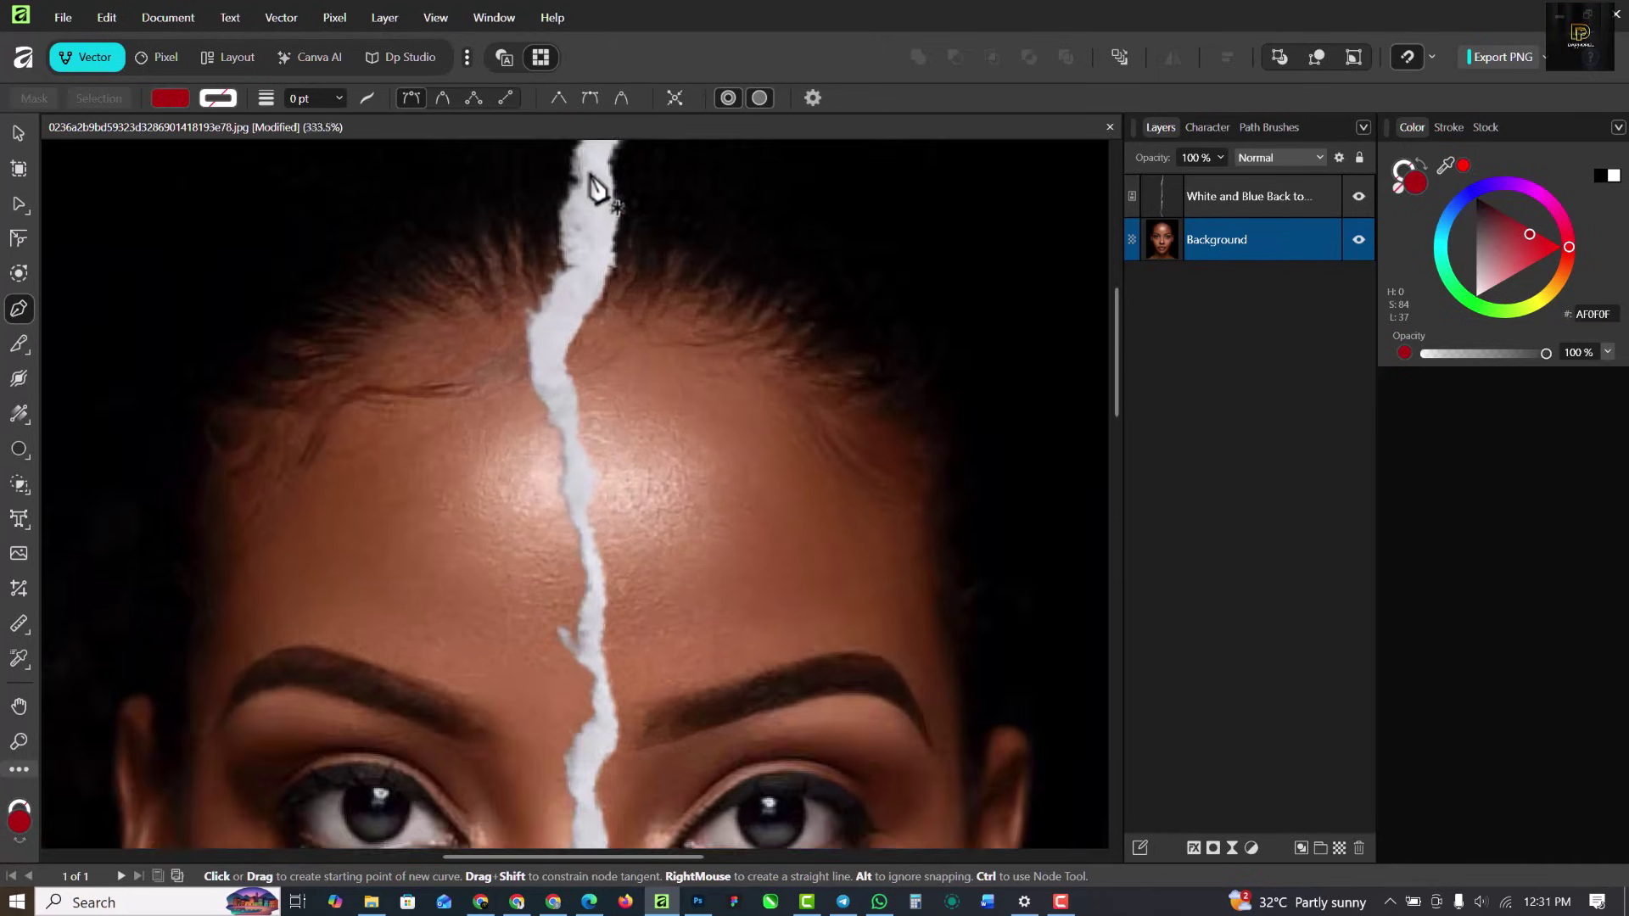
{"action": "scroll", "coordinate": [594, 183], "scroll_direction": "down", "scroll_amount": 5}
{"action": "scroll", "coordinate": [514, 407], "scroll_direction": "up", "scroll_amount": 6}
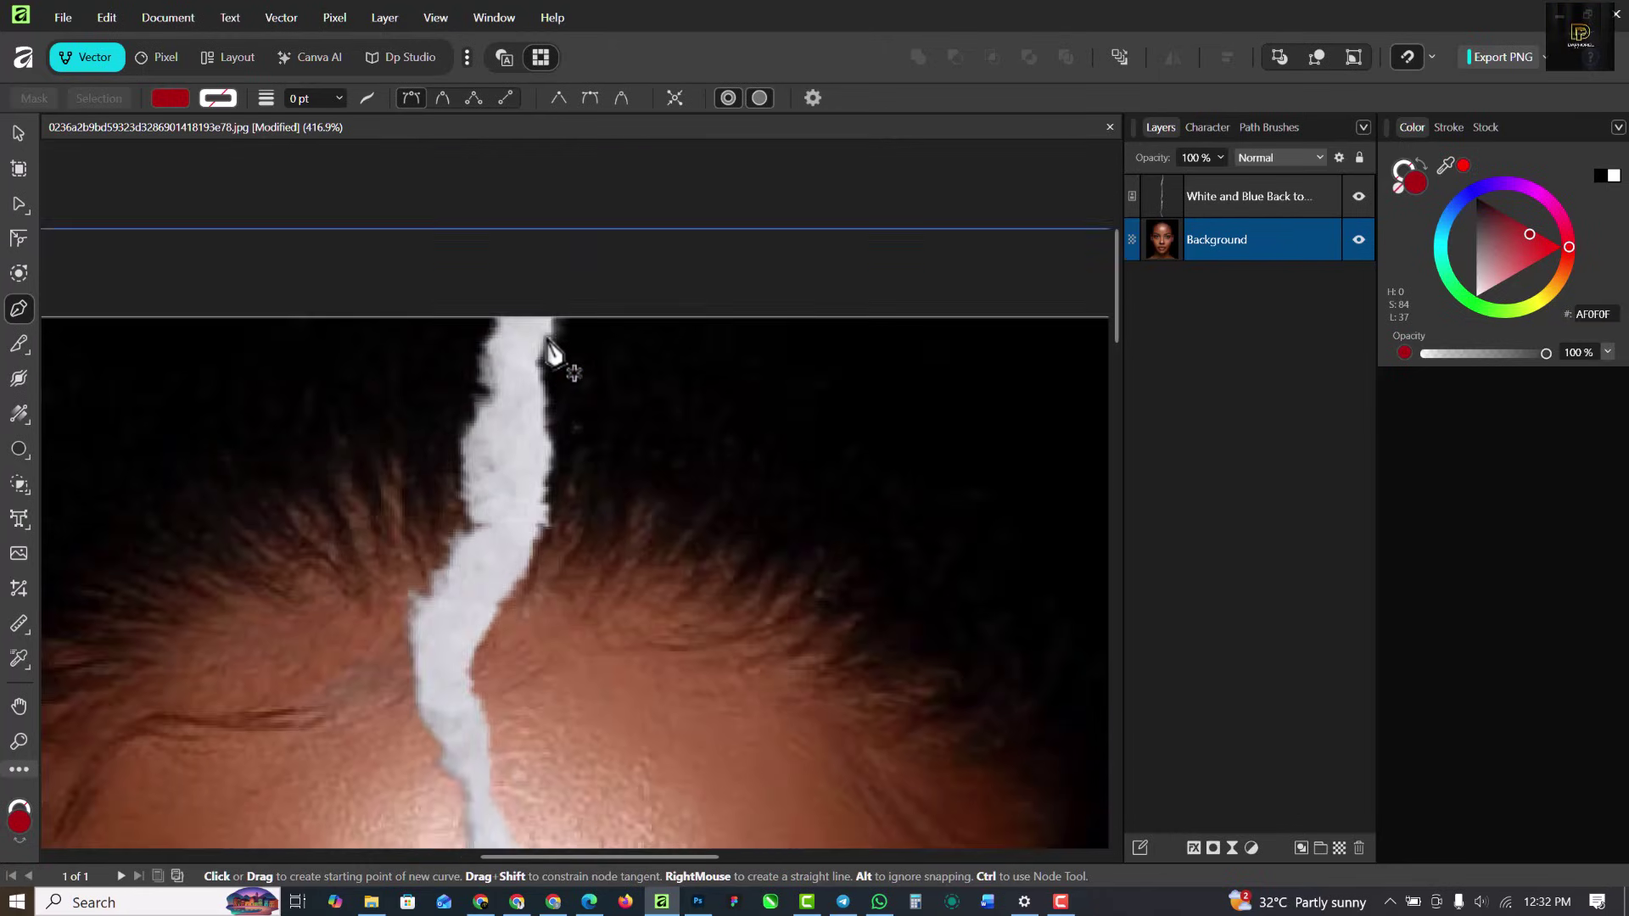
{"action": "scroll", "coordinate": [552, 348], "scroll_direction": "up", "scroll_amount": 2}
Start the path at the top of the white tear and trace it down onto the forehead
{"action": "left_click", "coordinate": [531, 288]}
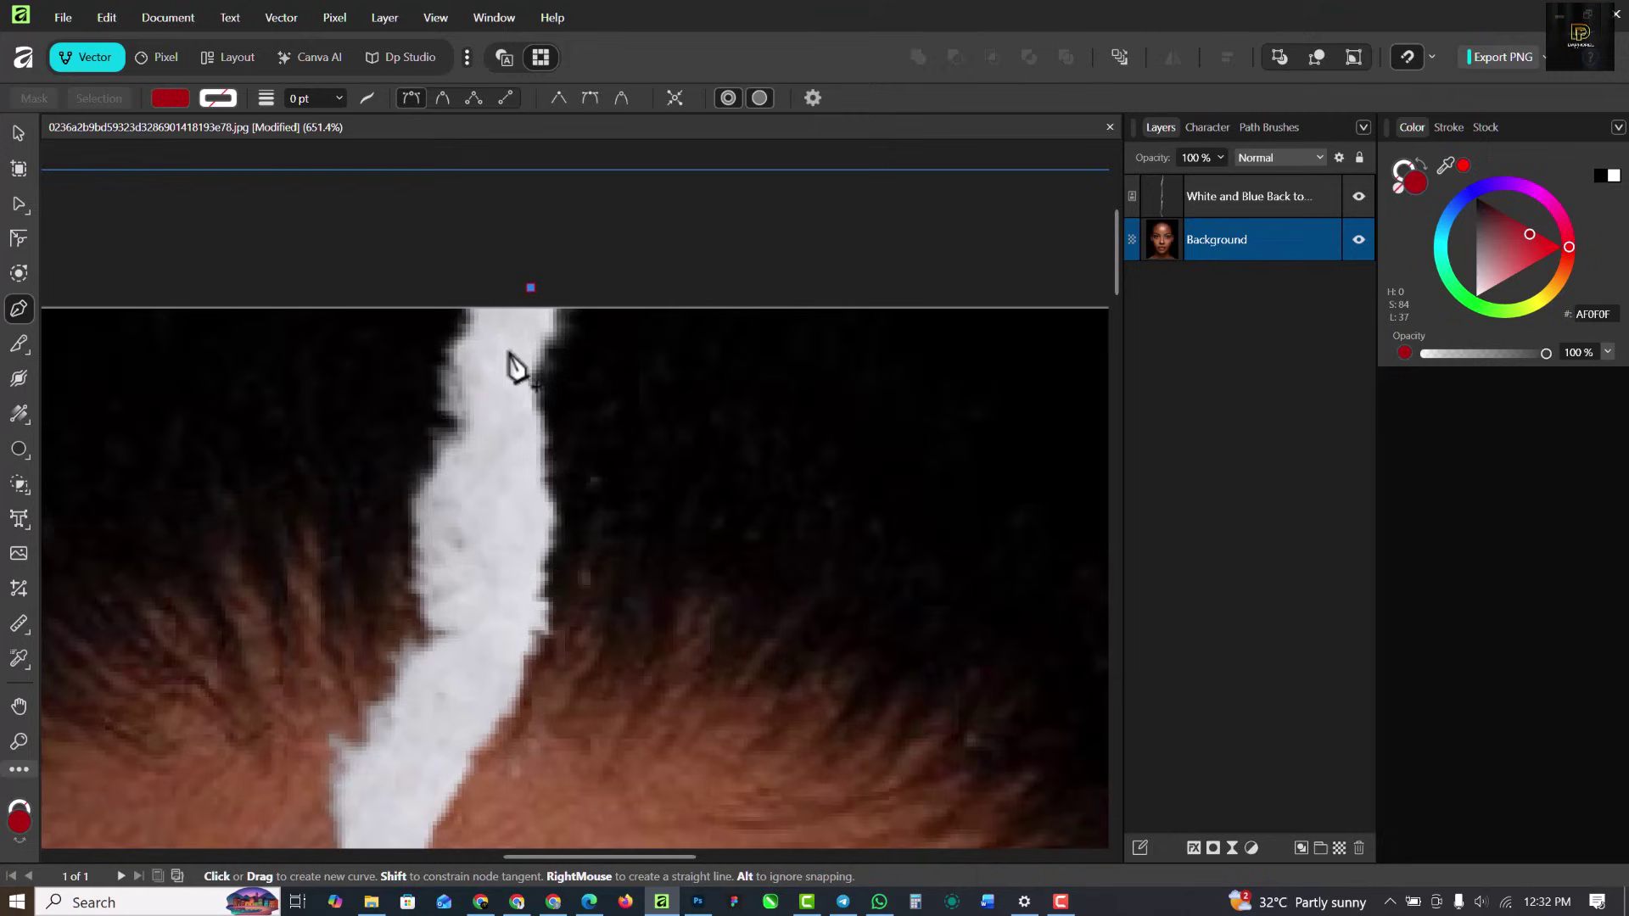
{"action": "left_click", "coordinate": [509, 348]}
{"action": "left_click", "coordinate": [502, 461]}
{"action": "left_click", "coordinate": [492, 547]}
{"action": "left_click", "coordinate": [485, 611]}
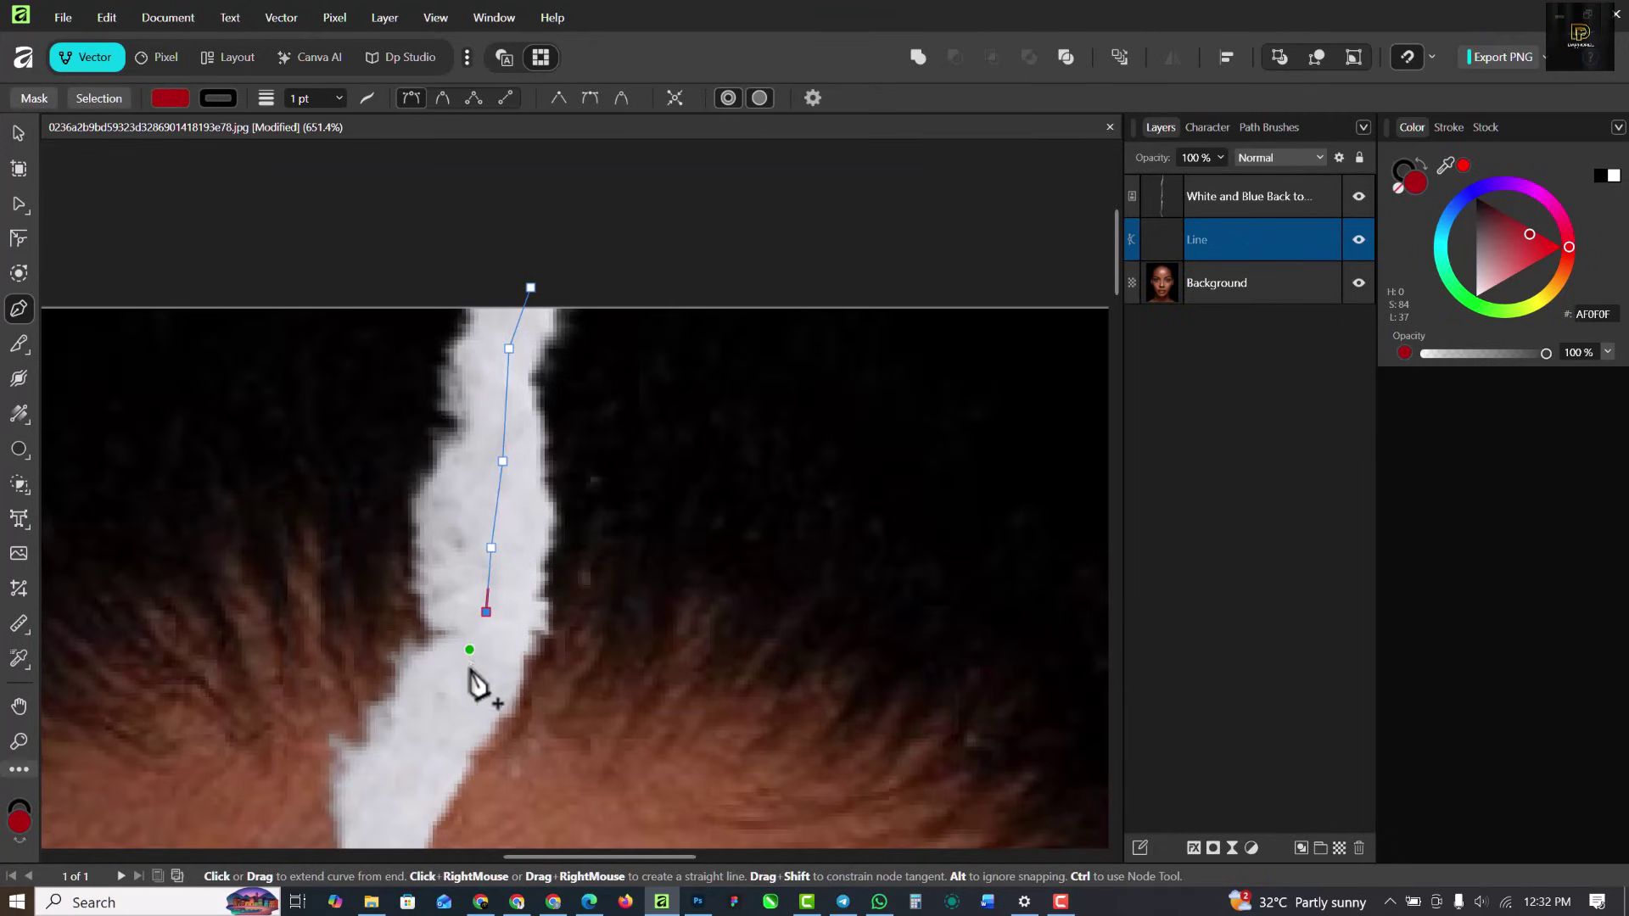
{"action": "left_click", "coordinate": [470, 663]}
{"action": "left_click", "coordinate": [452, 719]}
{"action": "left_click", "coordinate": [425, 765]}
{"action": "left_click", "coordinate": [407, 792]}
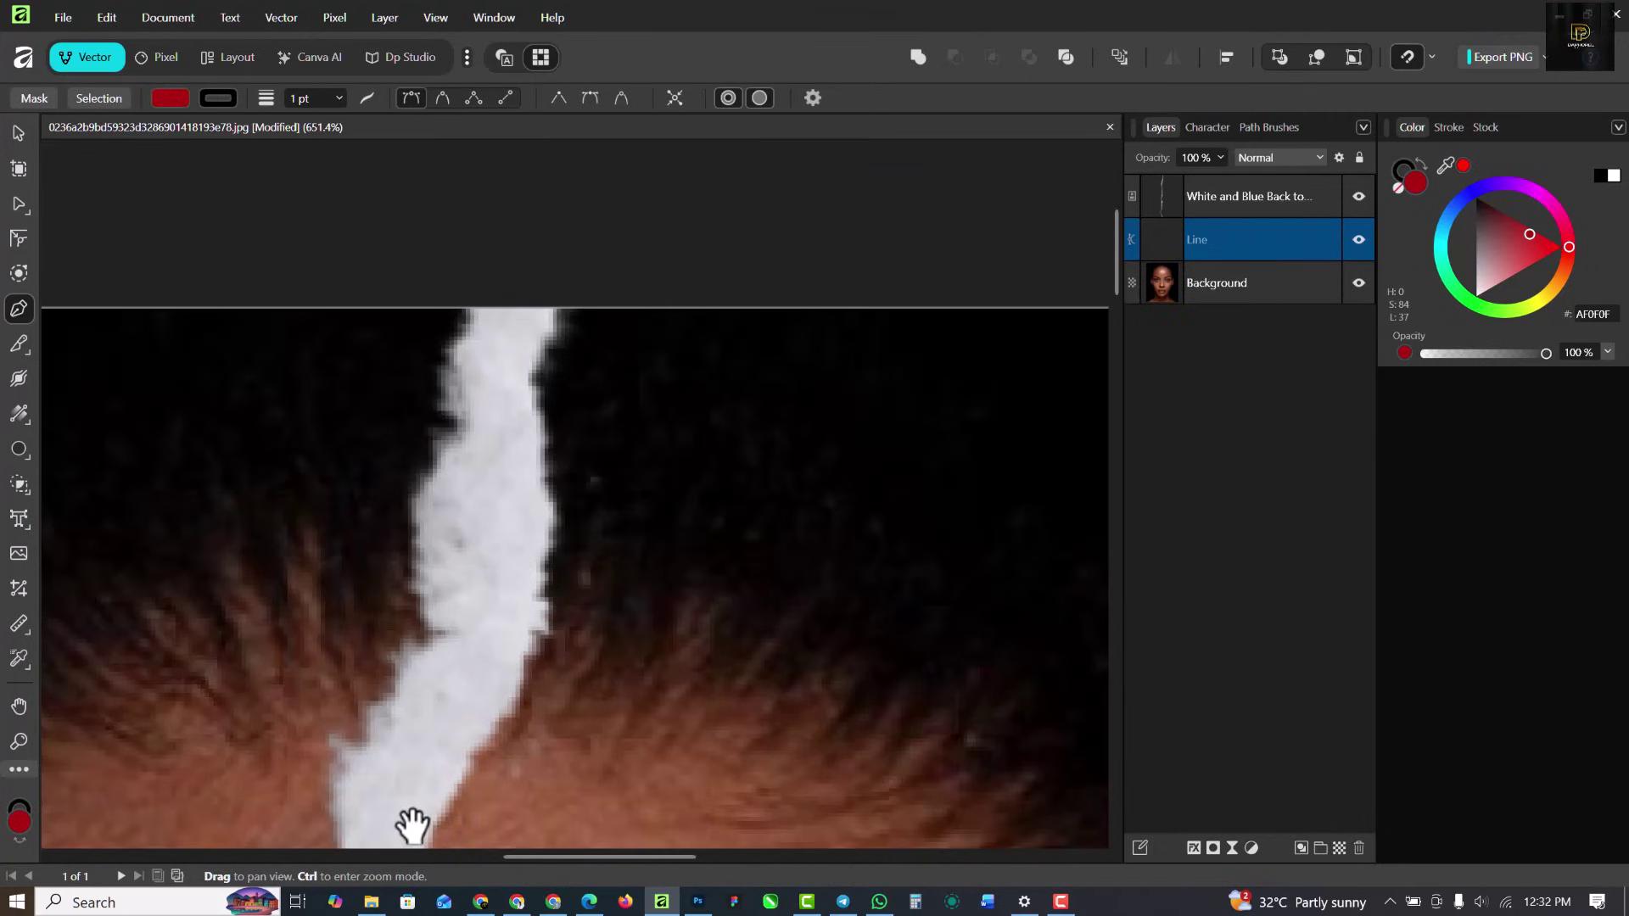
{"action": "left_click_drag", "start_coordinate": [411, 825], "coordinate": [435, 421]}
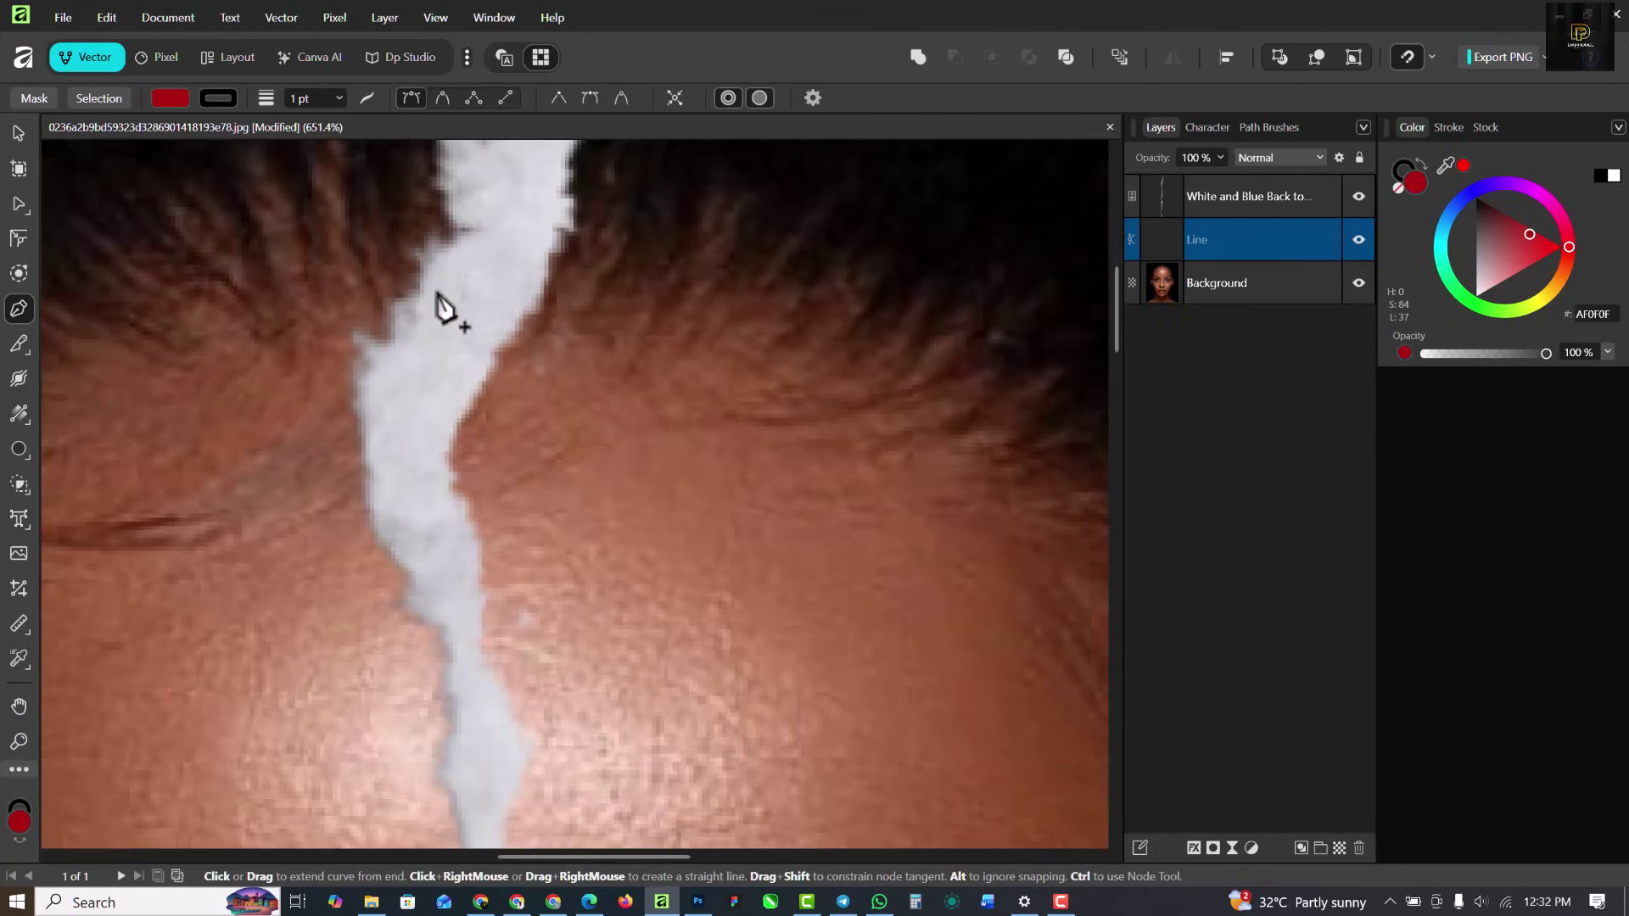
{"action": "left_click", "coordinate": [414, 434]}
{"action": "left_click", "coordinate": [425, 520]}
{"action": "left_click", "coordinate": [450, 593]}
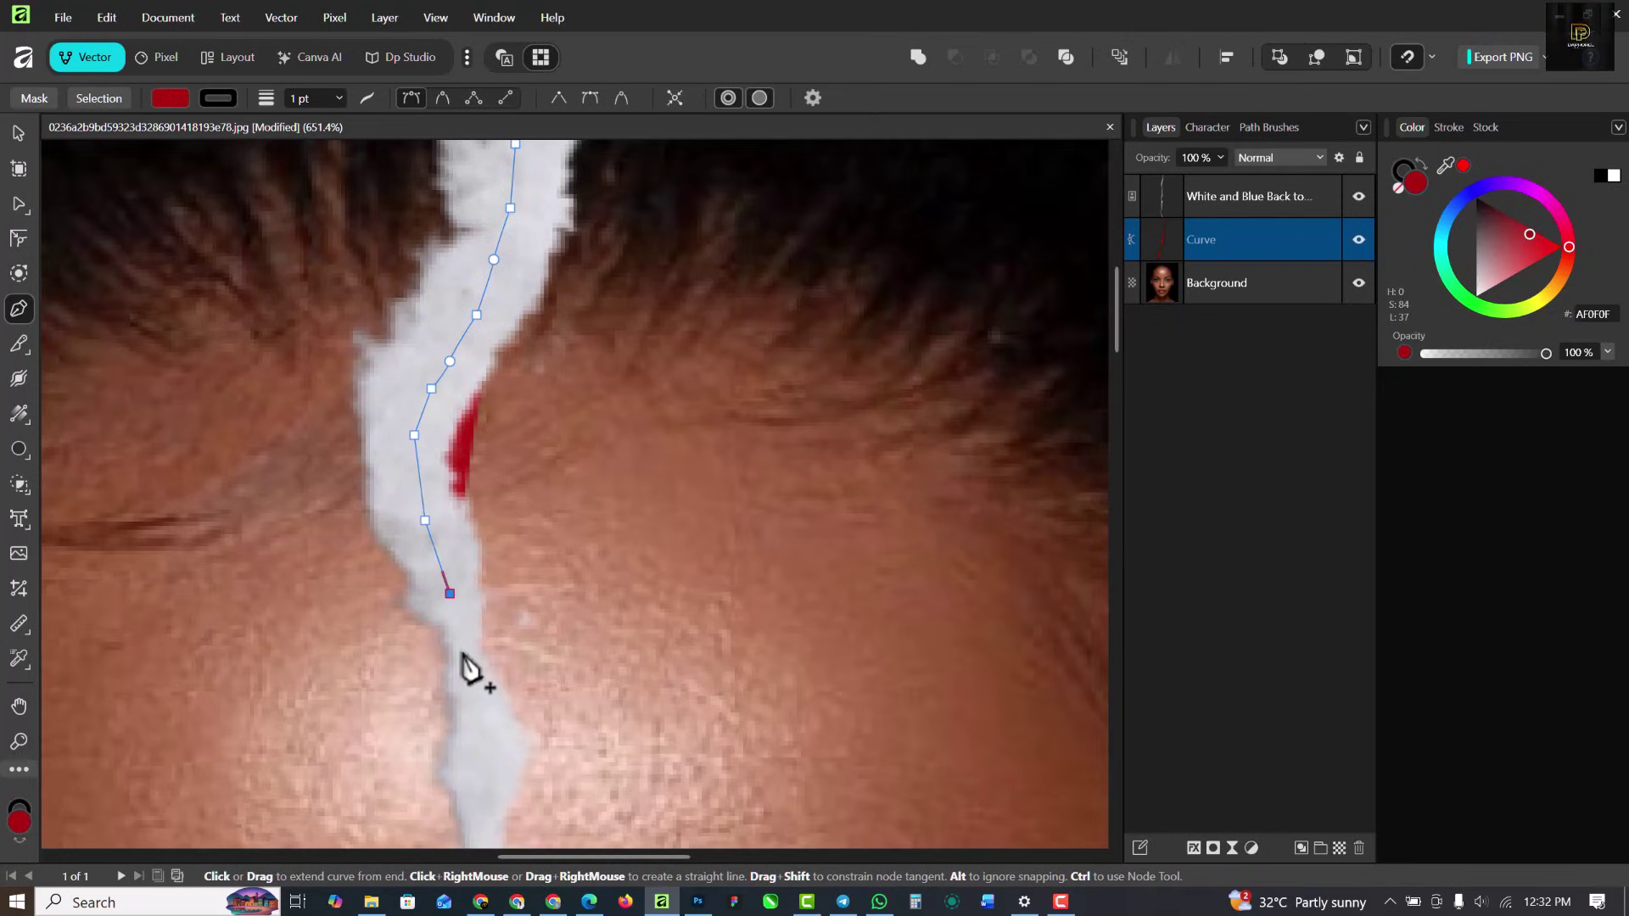
{"action": "left_click", "coordinate": [465, 661]}
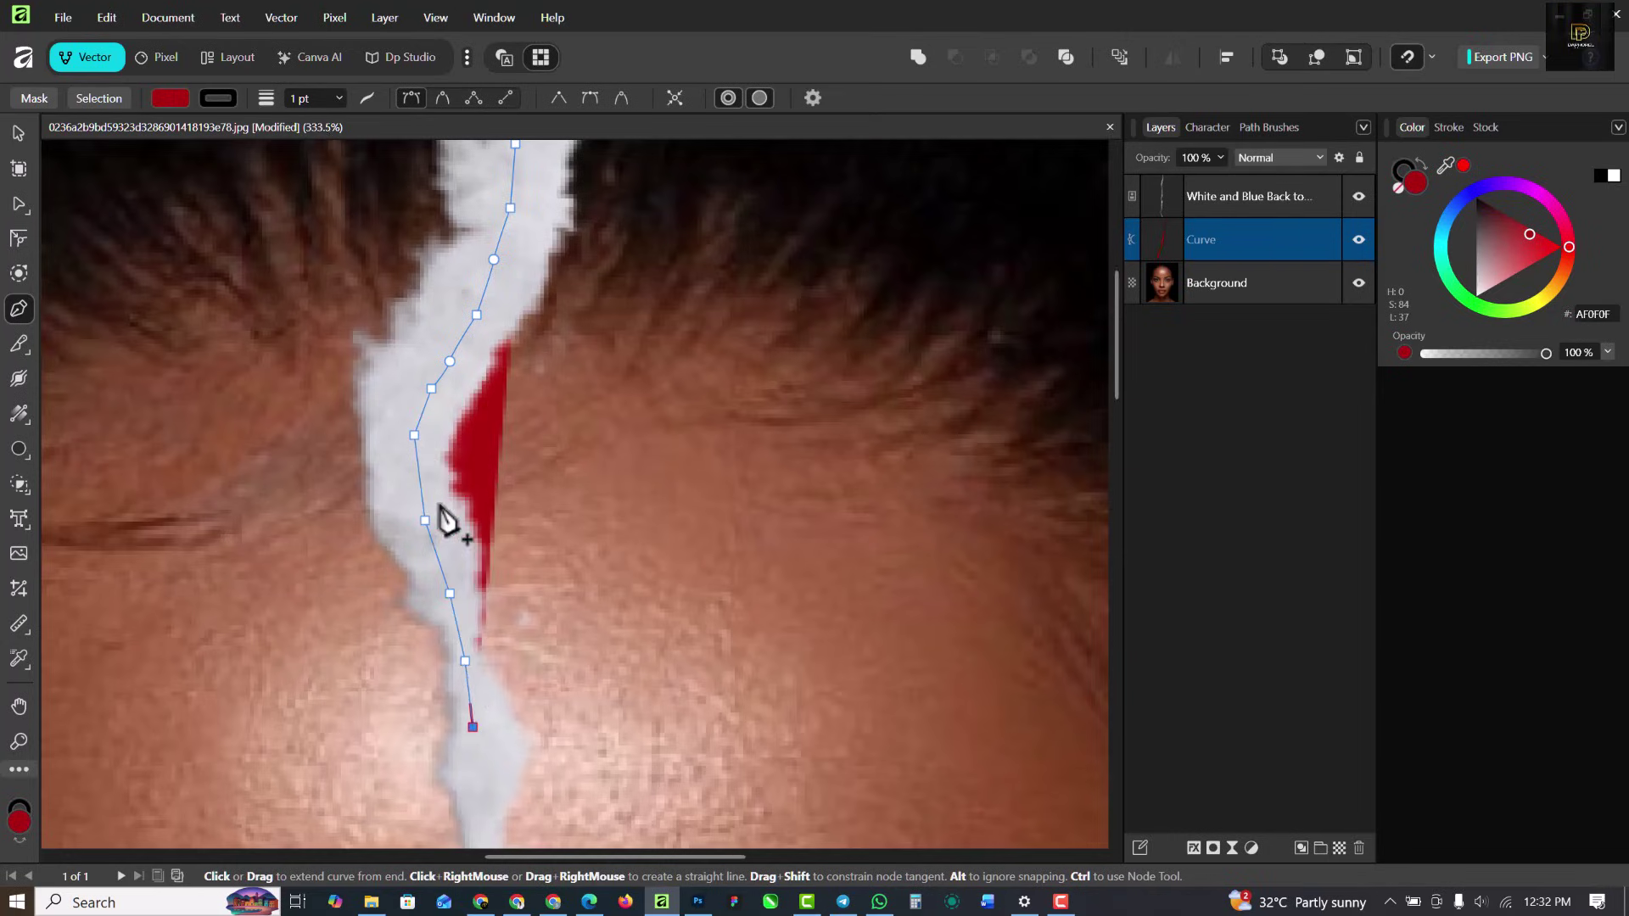
Continue placing nodes down the tear to between the eyebrows
{"action": "scroll", "coordinate": [447, 520], "scroll_direction": "down", "scroll_amount": 10}
{"action": "scroll", "coordinate": [458, 510], "scroll_direction": "up", "scroll_amount": 10}
{"action": "scroll", "coordinate": [458, 509], "scroll_direction": "up", "scroll_amount": 3}
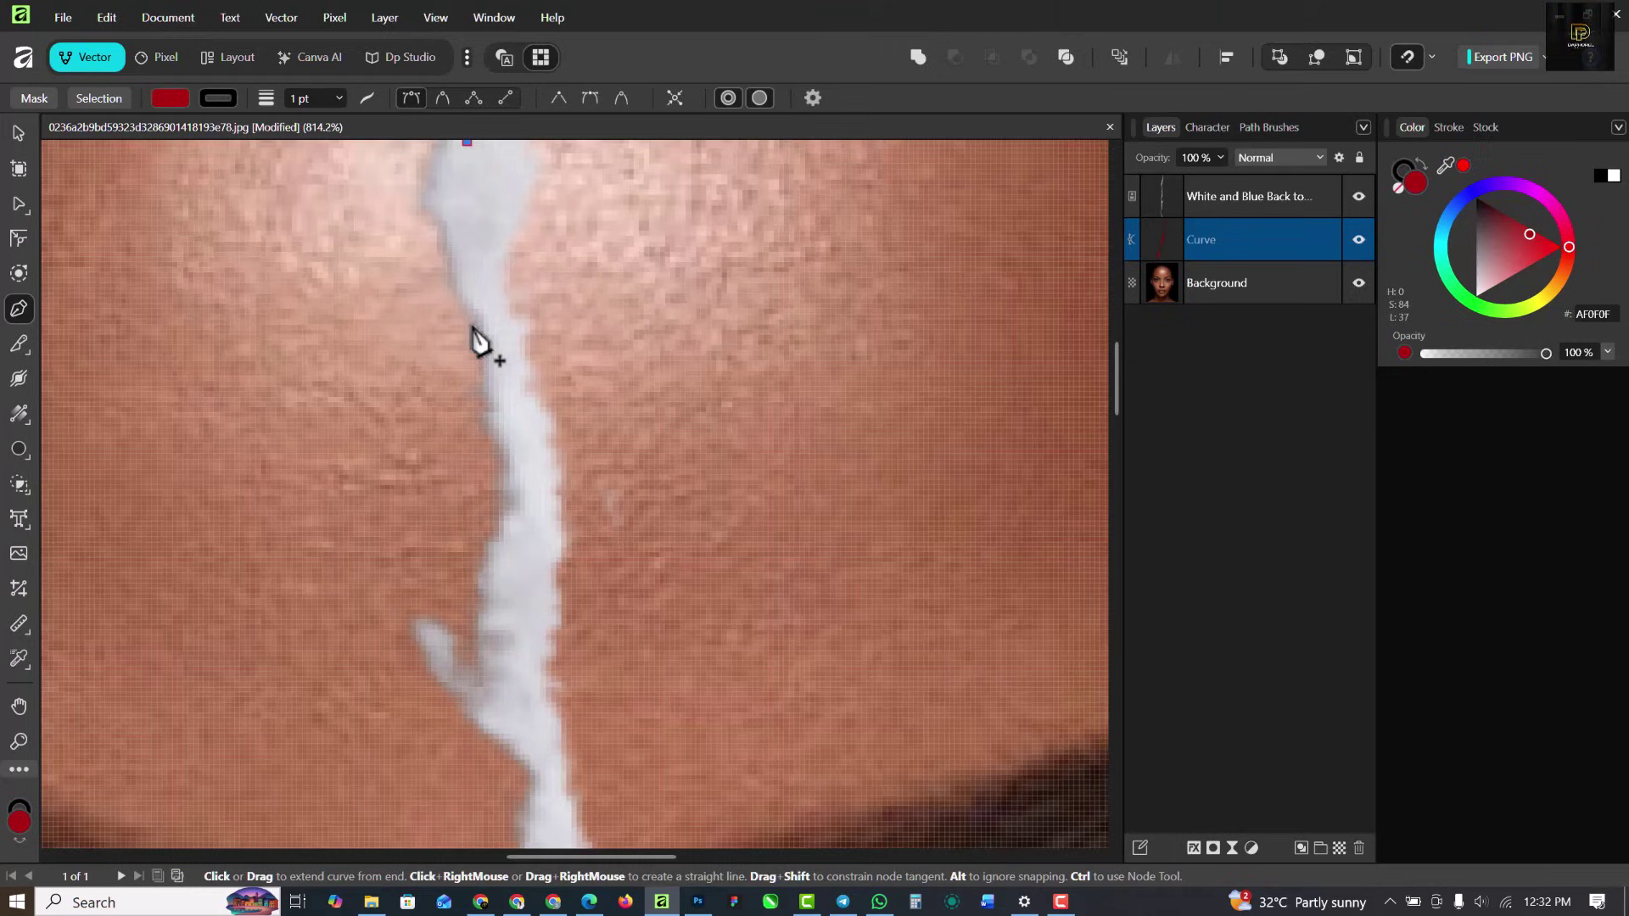
{"action": "left_click", "coordinate": [475, 208]}
{"action": "left_click_drag", "start_coordinate": [494, 281], "coordinate": [505, 360]}
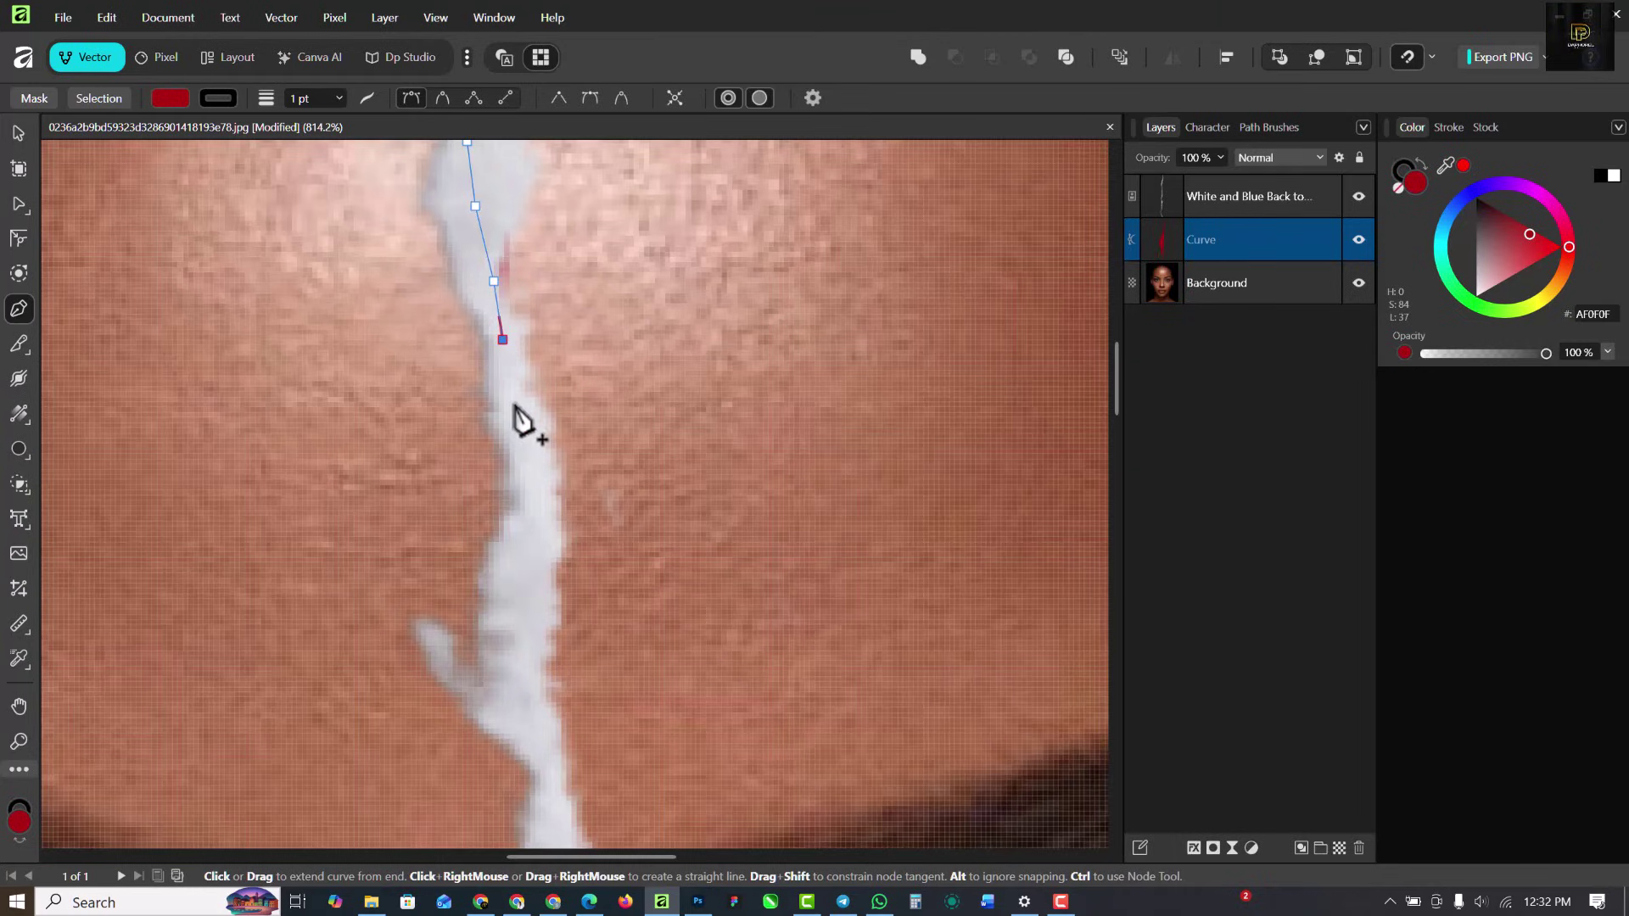
{"action": "left_click", "coordinate": [507, 368]}
{"action": "left_click", "coordinate": [517, 413]}
{"action": "left_click", "coordinate": [530, 467]}
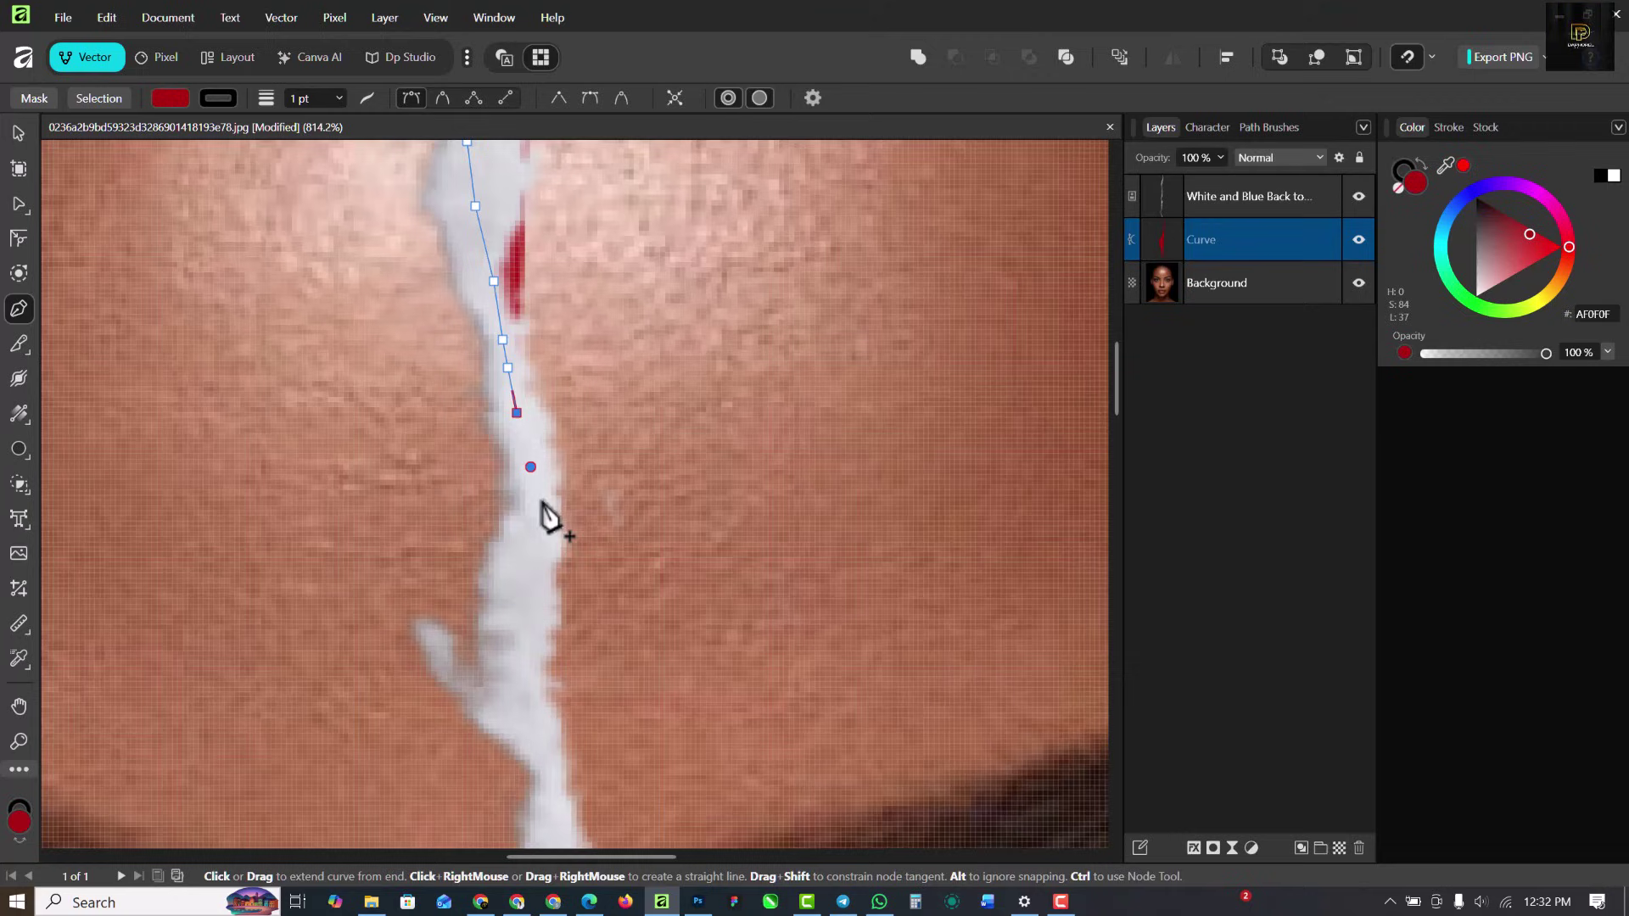
{"action": "left_click", "coordinate": [533, 540]}
{"action": "left_click", "coordinate": [517, 674]}
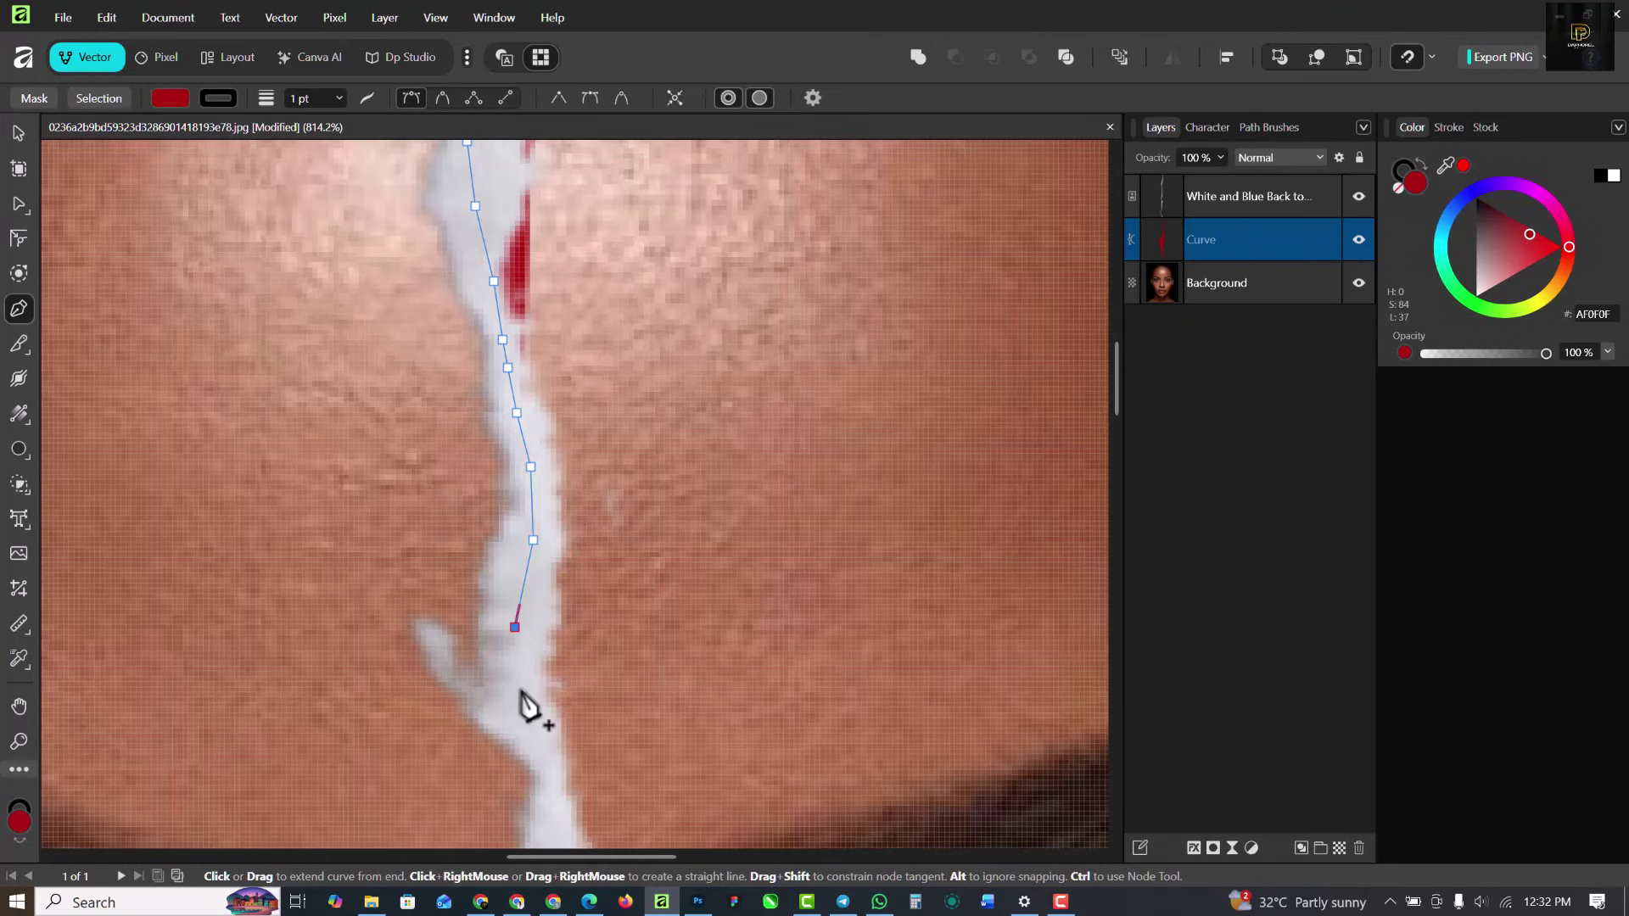
{"action": "left_click", "coordinate": [522, 708]}
{"action": "key", "text": "space"}
{"action": "left_click_drag", "start_coordinate": [538, 727], "coordinate": [509, 322]}
{"action": "left_click", "coordinate": [526, 371]}
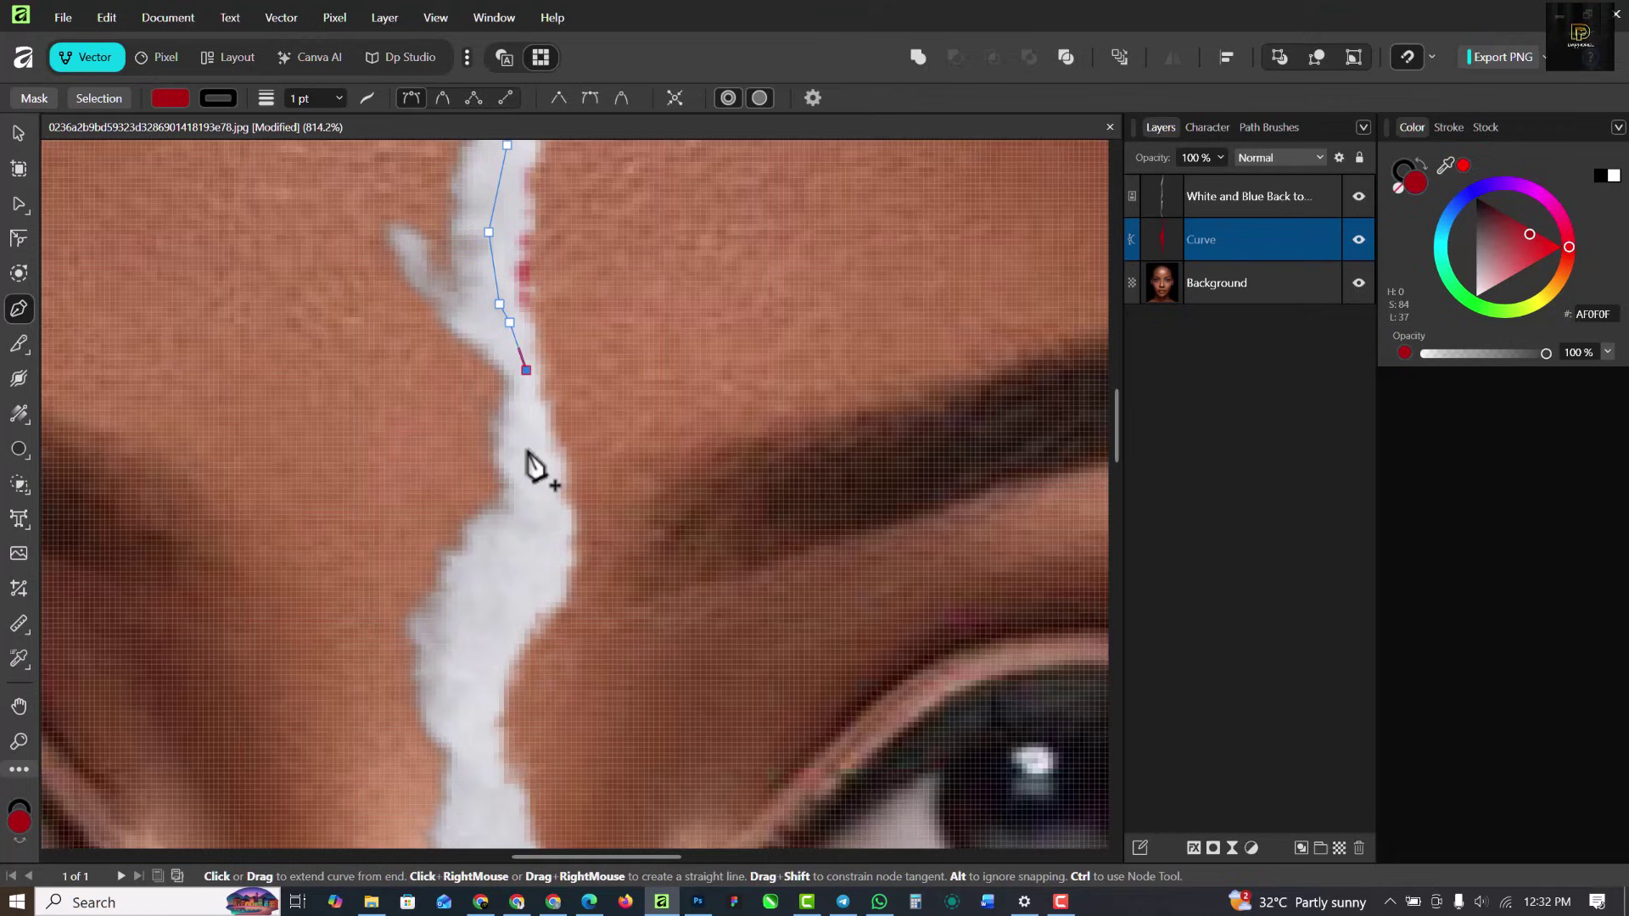
{"action": "left_click", "coordinate": [527, 444]}
{"action": "left_click", "coordinate": [525, 546]}
Trace the tear beside the eye and down the nose past the nostrils
{"action": "left_click", "coordinate": [467, 652]}
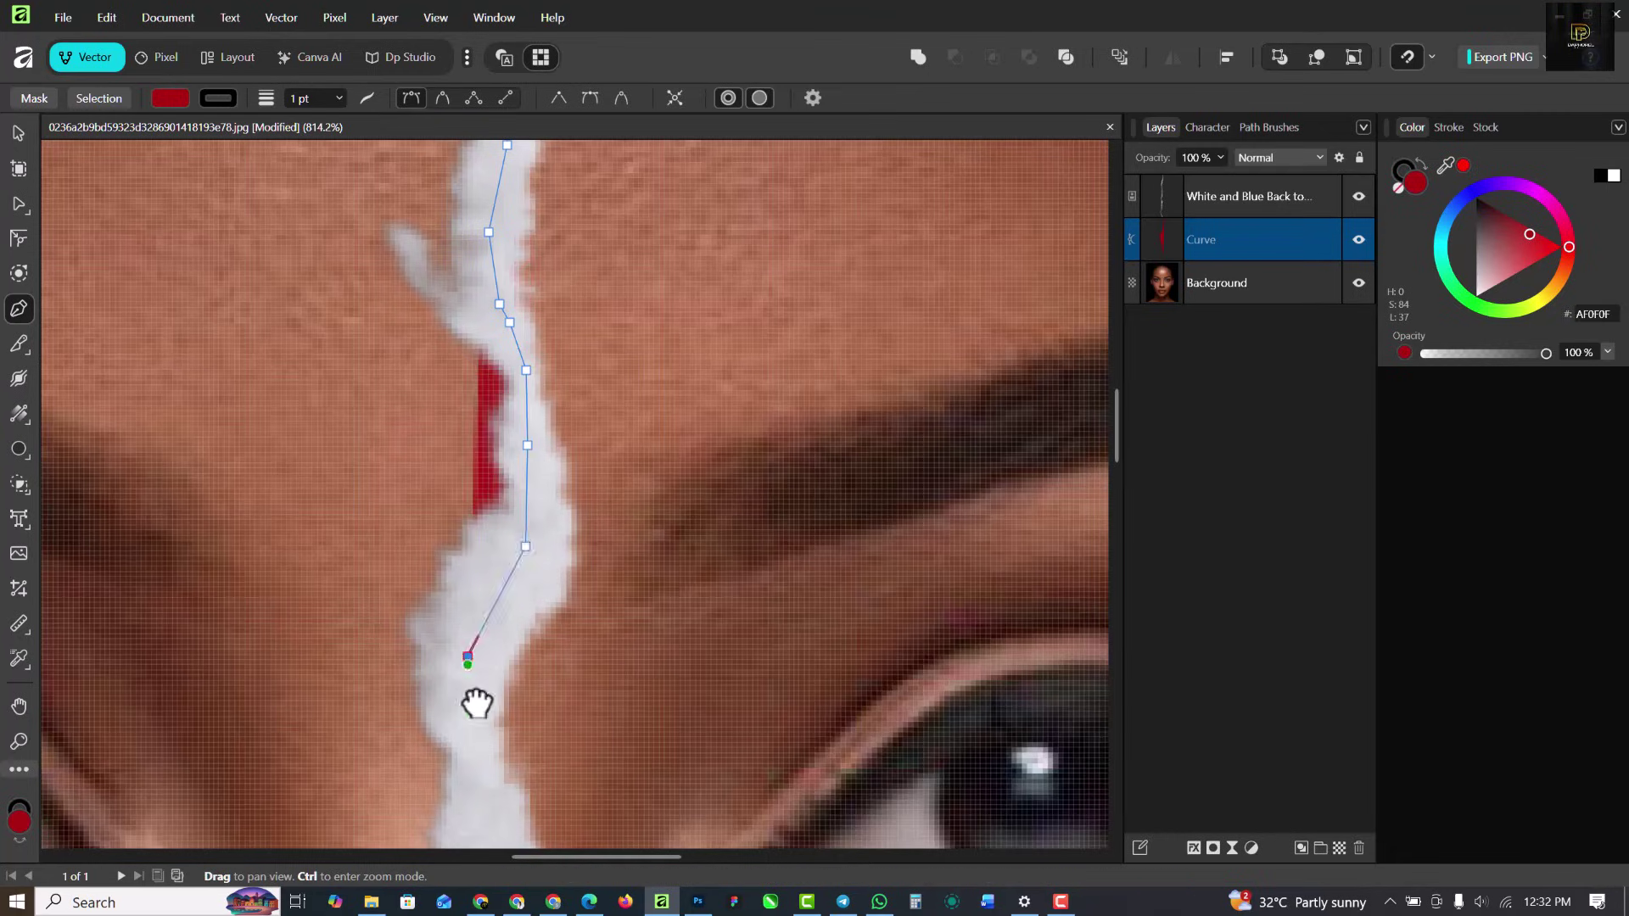
{"action": "key", "text": "space"}
{"action": "left_click_drag", "start_coordinate": [468, 692], "coordinate": [463, 348]}
{"action": "left_click", "coordinate": [458, 369]}
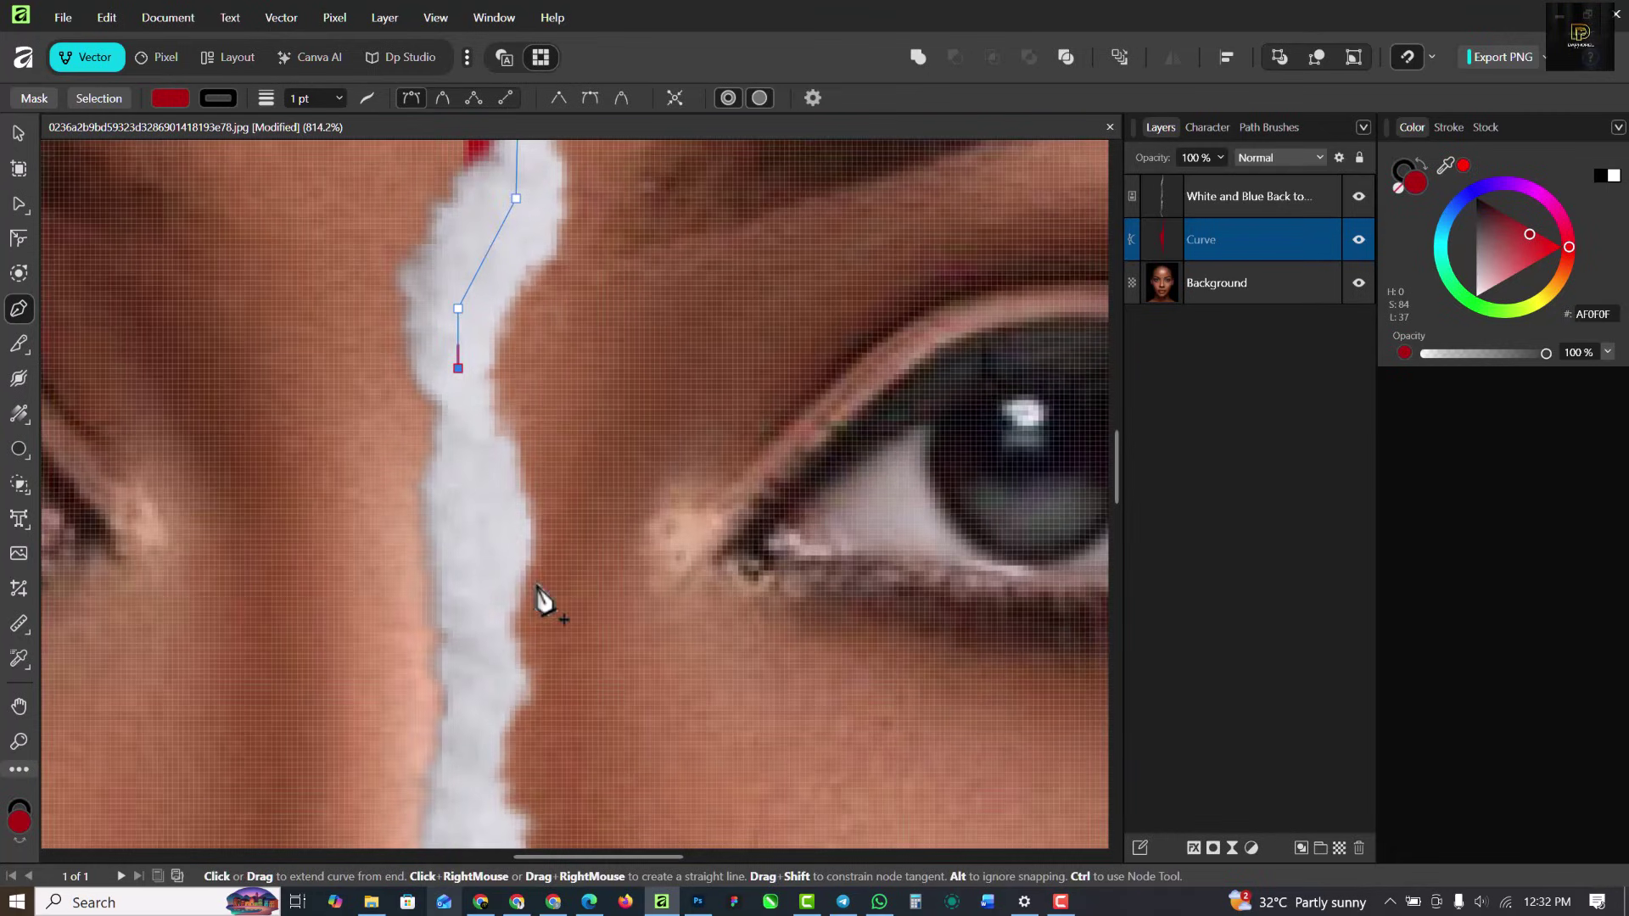
{"action": "left_click", "coordinate": [472, 493]}
{"action": "left_click", "coordinate": [474, 628]}
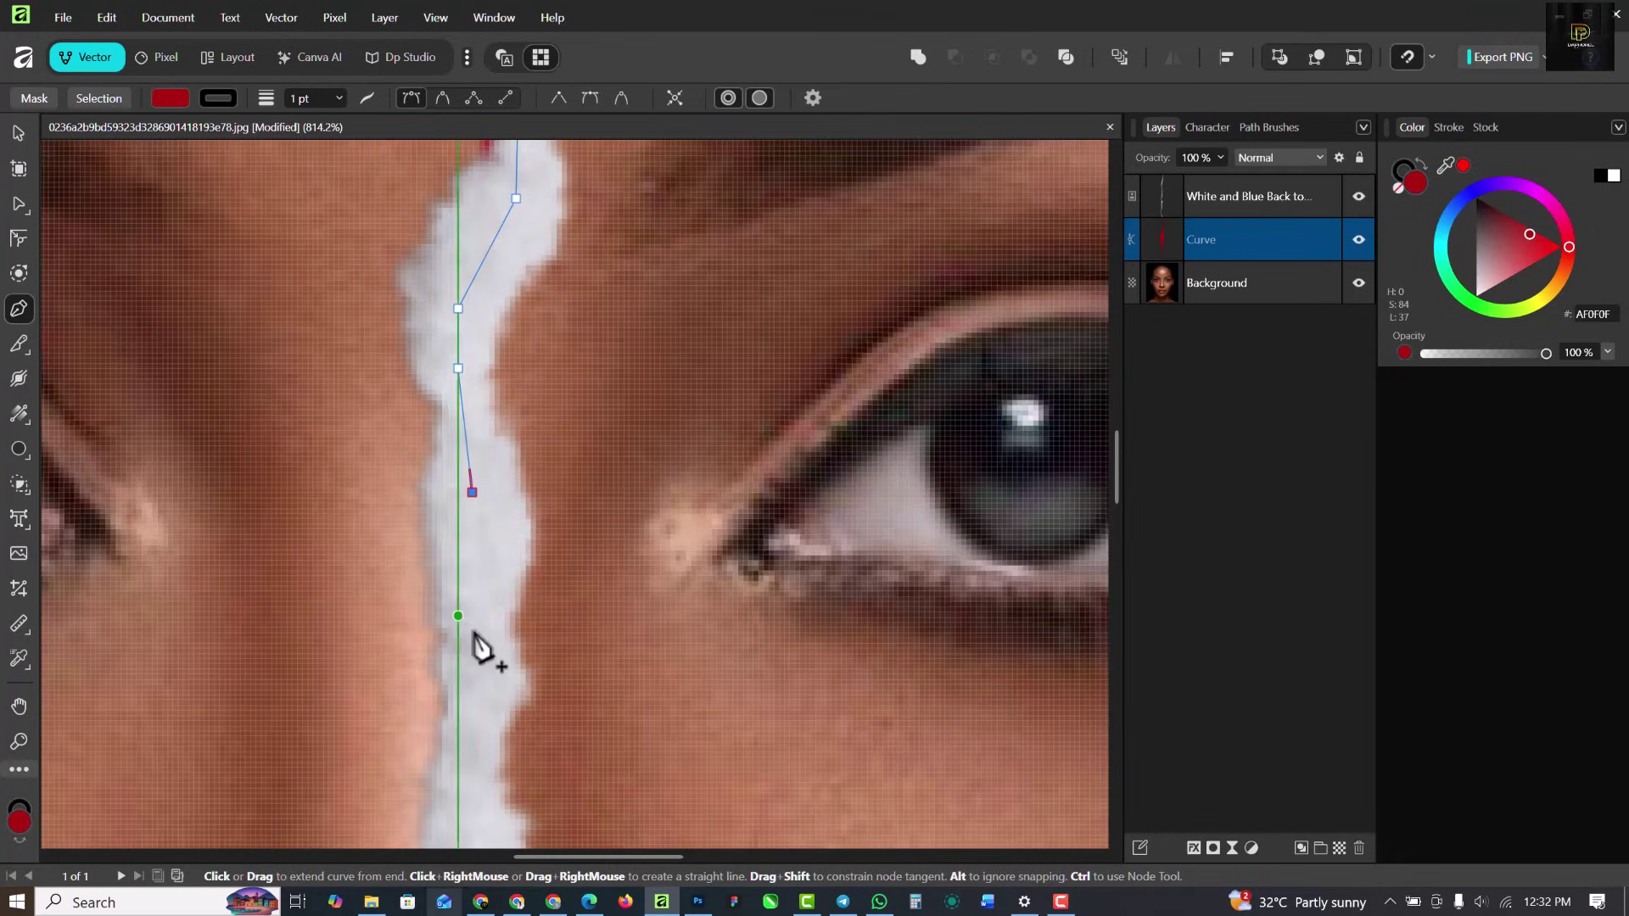
{"action": "left_click", "coordinate": [470, 746]}
{"action": "scroll", "coordinate": [491, 458], "scroll_direction": "down", "scroll_amount": 4}
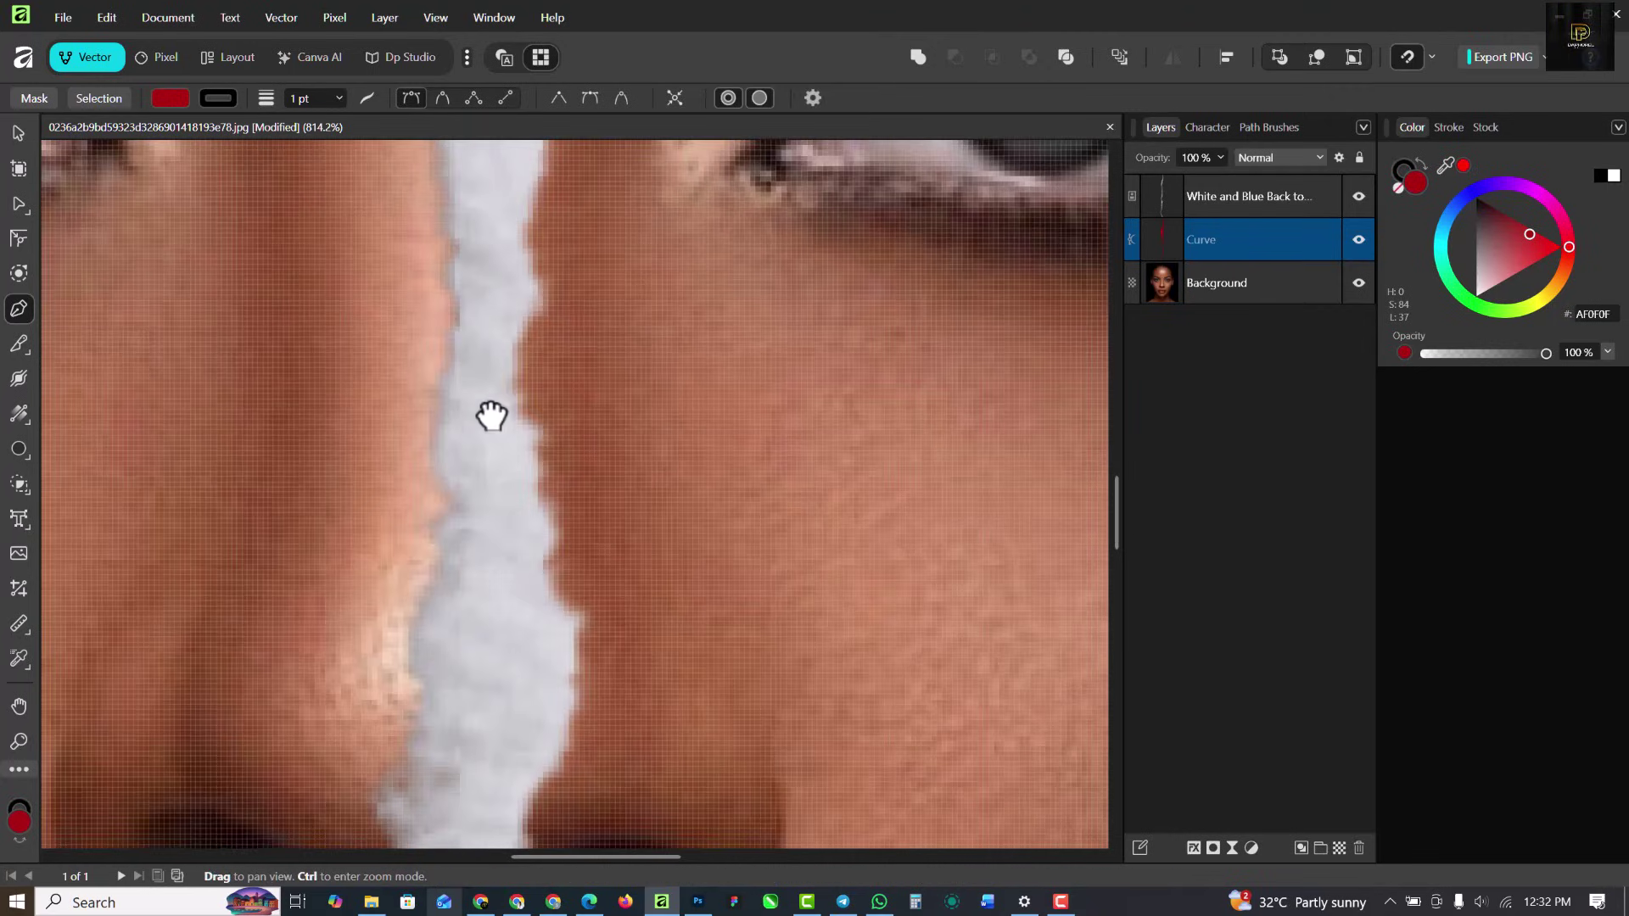
{"action": "left_click", "coordinate": [489, 474]}
{"action": "left_click", "coordinate": [501, 628]}
{"action": "left_click", "coordinate": [480, 765]}
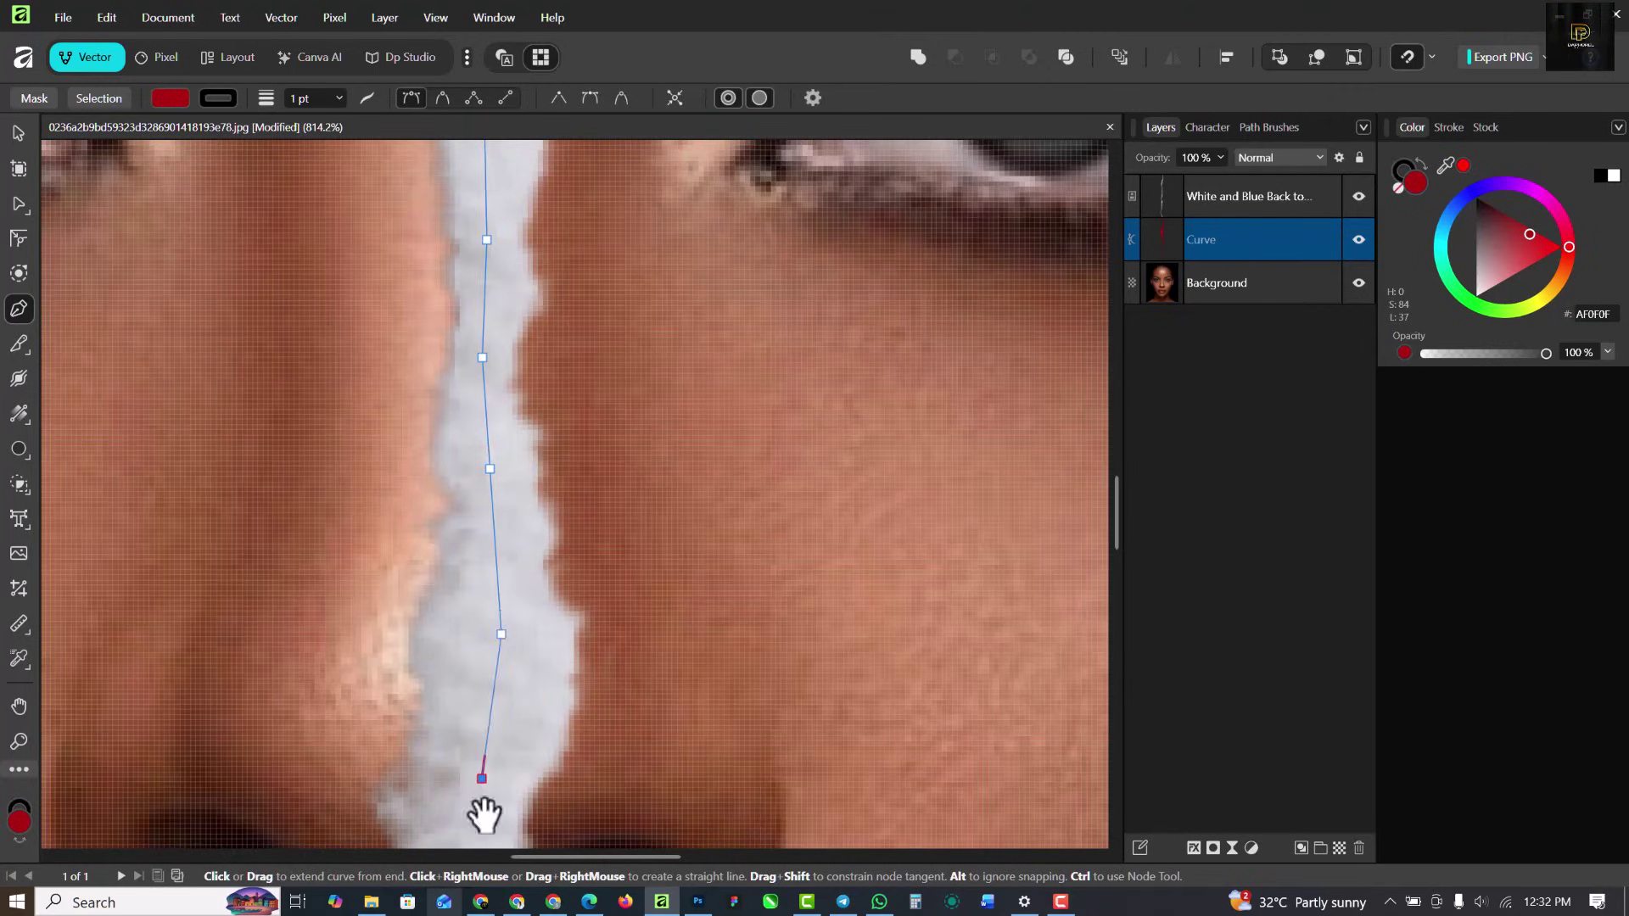
{"action": "left_click_drag", "start_coordinate": [483, 807], "coordinate": [483, 426]}
{"action": "left_click", "coordinate": [470, 466]}
{"action": "left_click", "coordinate": [351, 554]}
{"action": "left_click", "coordinate": [357, 599]}
{"action": "left_click", "coordinate": [359, 683]}
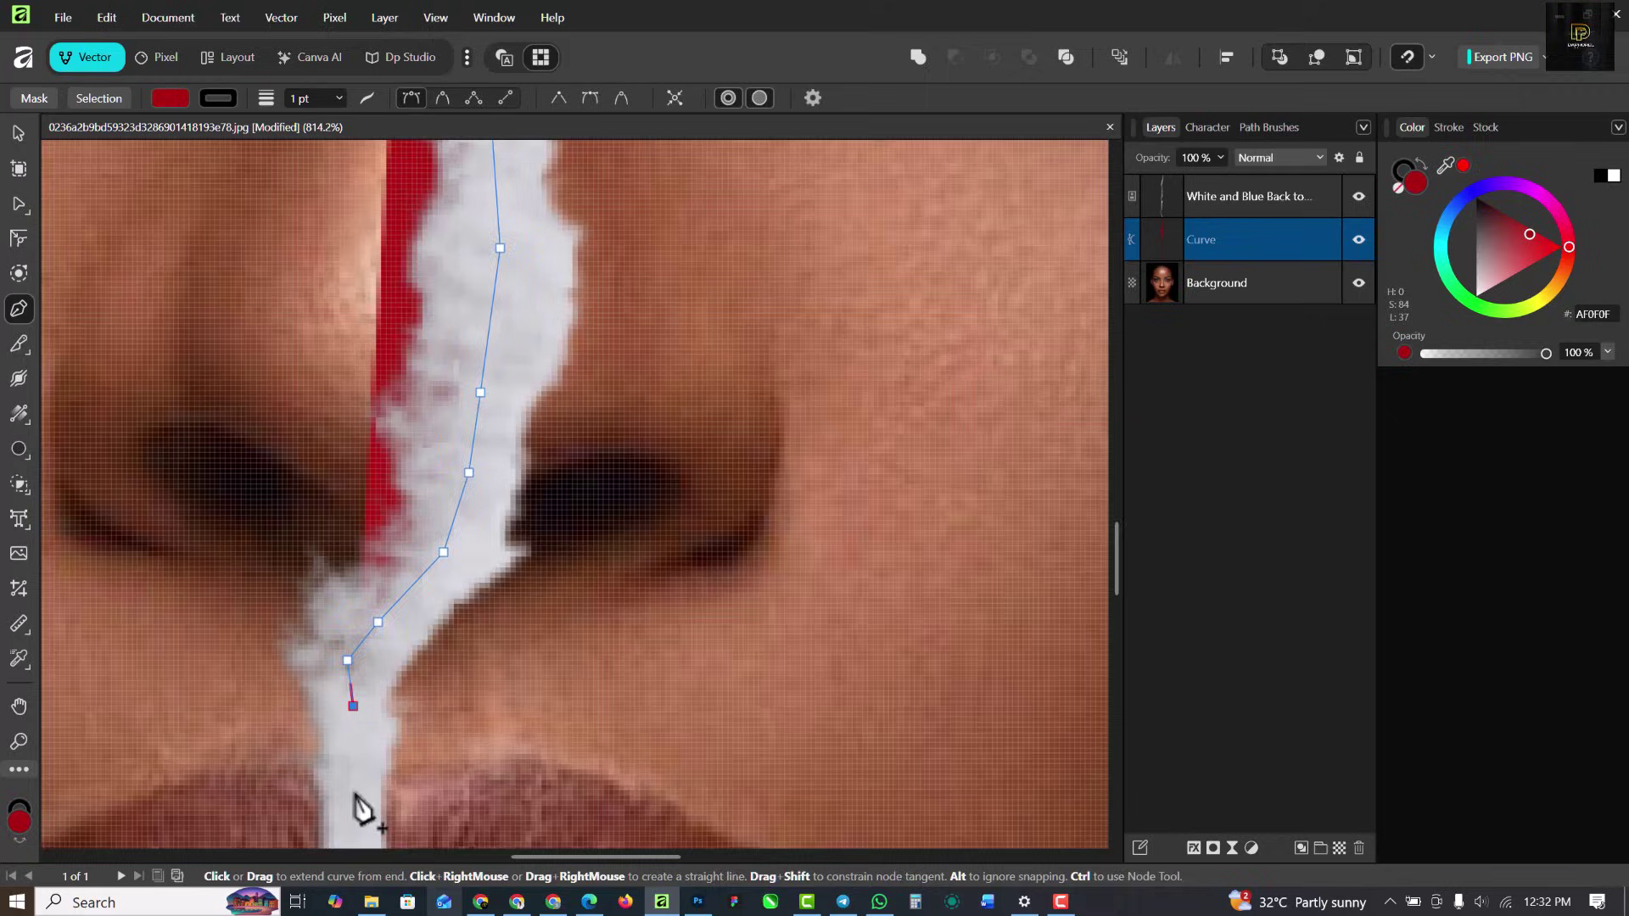
Trace the tear through the lips and chin to the image's bottom edge
{"action": "left_click_drag", "start_coordinate": [360, 807], "coordinate": [381, 427]}
{"action": "left_click", "coordinate": [404, 571]}
{"action": "left_click", "coordinate": [429, 684]}
{"action": "left_click", "coordinate": [466, 781]}
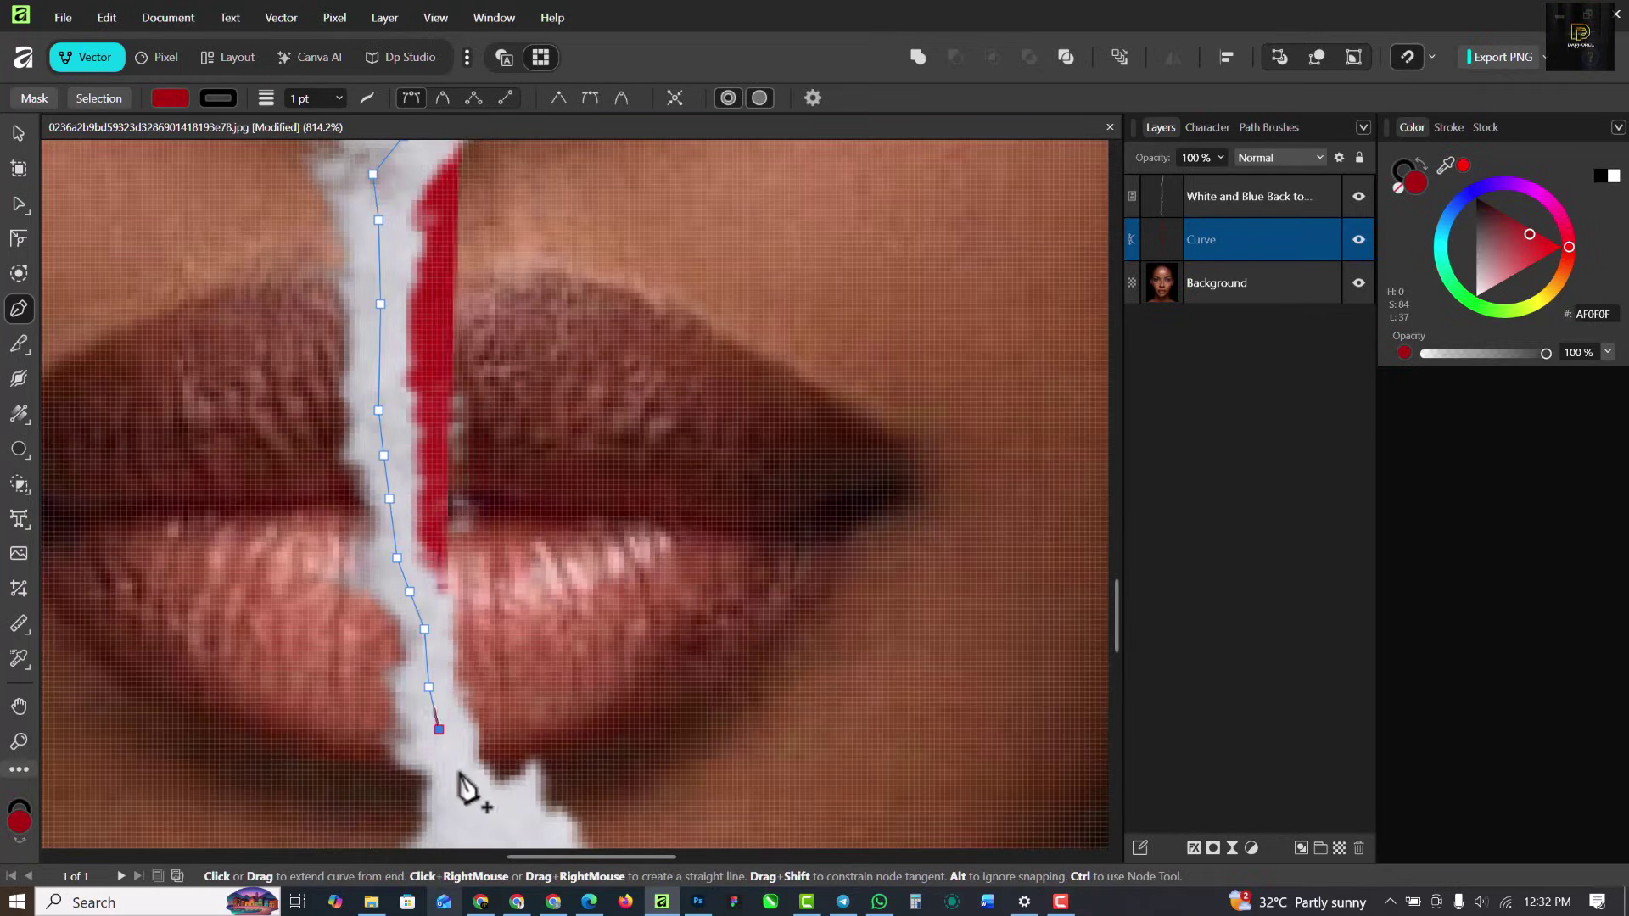
{"action": "left_click_drag", "start_coordinate": [466, 781], "coordinate": [428, 297]}
{"action": "left_click", "coordinate": [429, 509]}
{"action": "left_click_drag", "start_coordinate": [425, 534], "coordinate": [408, 449]}
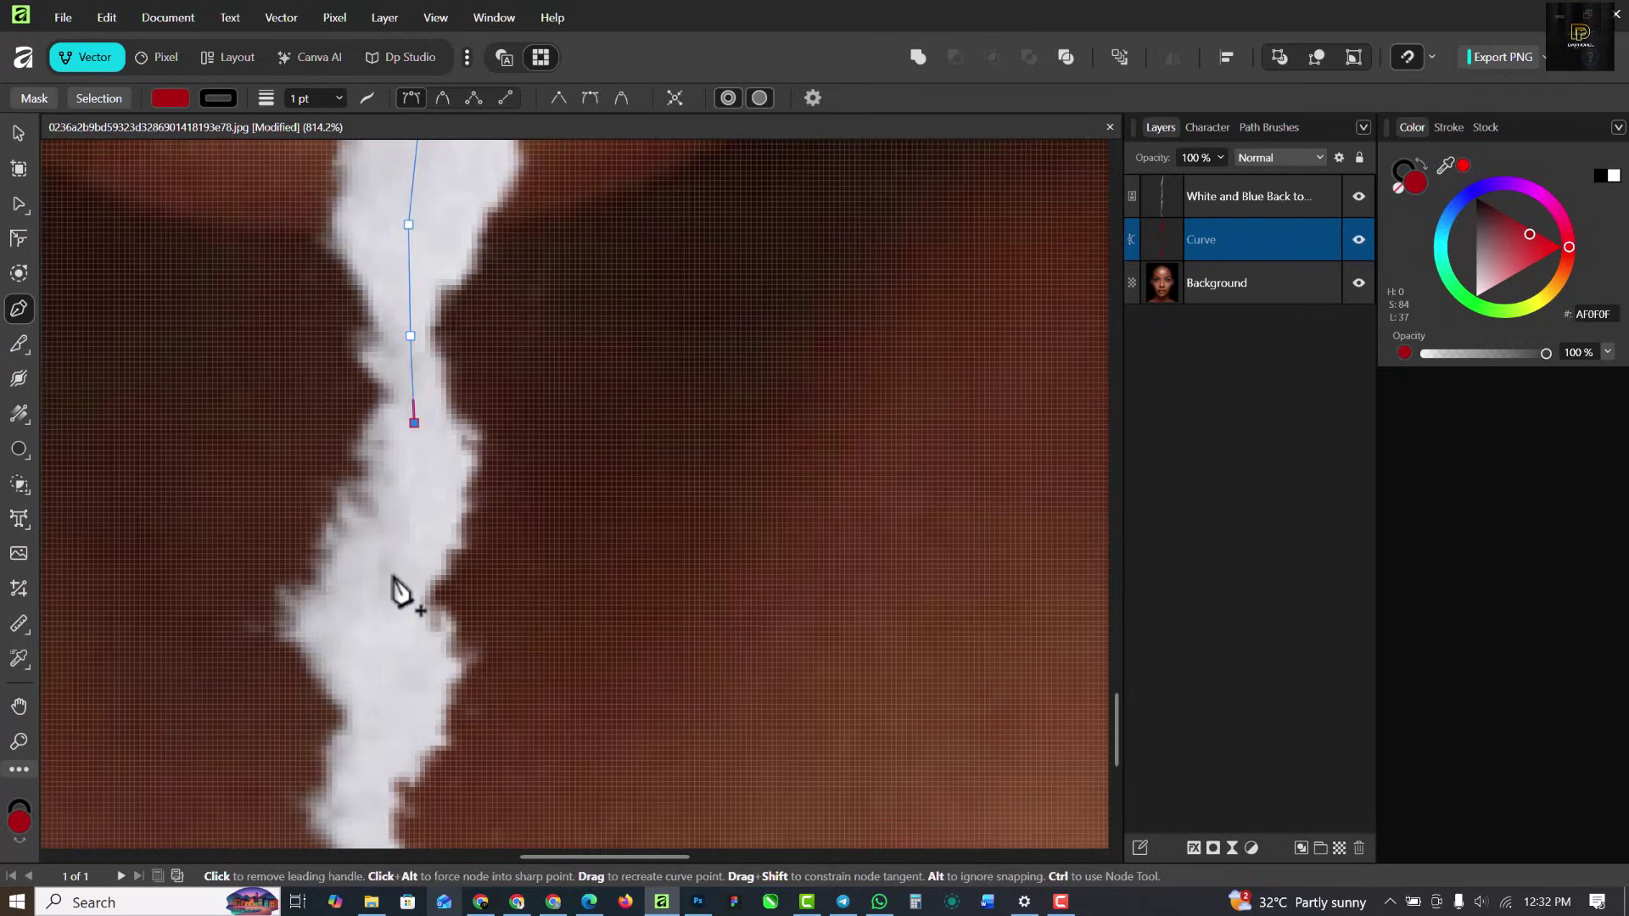
{"action": "left_click", "coordinate": [405, 538]}
{"action": "left_click", "coordinate": [382, 602]}
{"action": "left_click", "coordinate": [382, 664]}
{"action": "left_click", "coordinate": [387, 708]}
{"action": "left_click_drag", "start_coordinate": [380, 763], "coordinate": [370, 407]}
{"action": "left_click", "coordinate": [376, 465]}
{"action": "scroll", "coordinate": [389, 509], "scroll_direction": "down", "scroll_amount": 10}
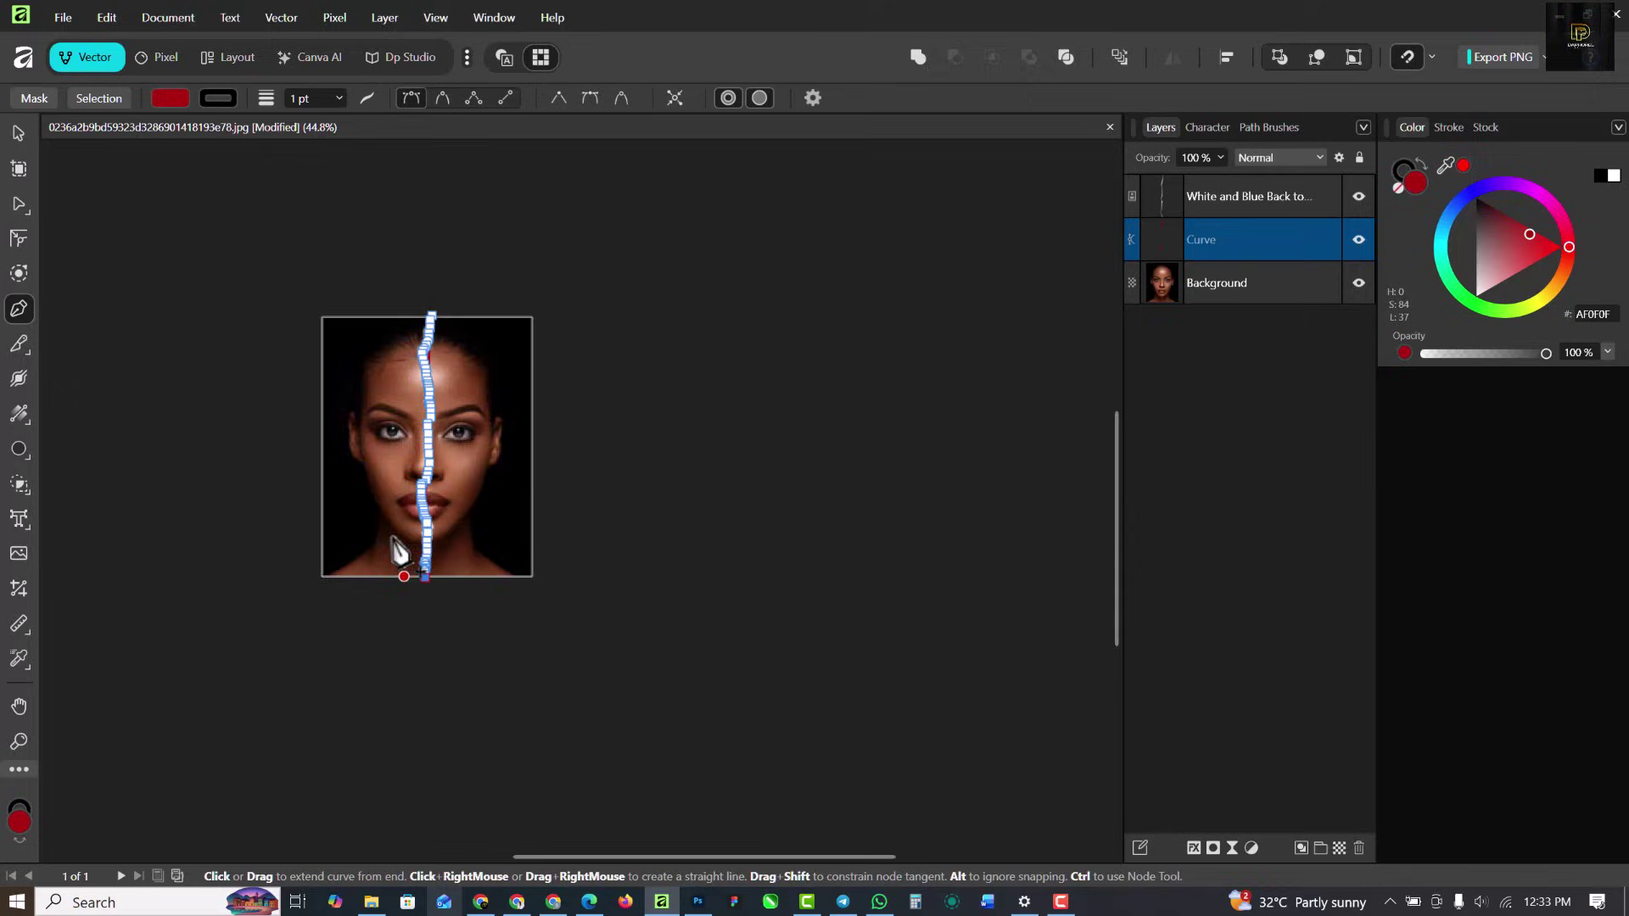
{"action": "scroll", "coordinate": [393, 565], "scroll_direction": "up", "scroll_amount": 5}
Add corner nodes around the left side and close the red shape on its starting node
{"action": "left_click", "coordinate": [110, 649]}
{"action": "scroll", "coordinate": [534, 727], "scroll_direction": "down", "scroll_amount": 2}
{"action": "left_click", "coordinate": [357, 363]}
{"action": "scroll", "coordinate": [350, 552], "scroll_direction": "up", "scroll_amount": 5}
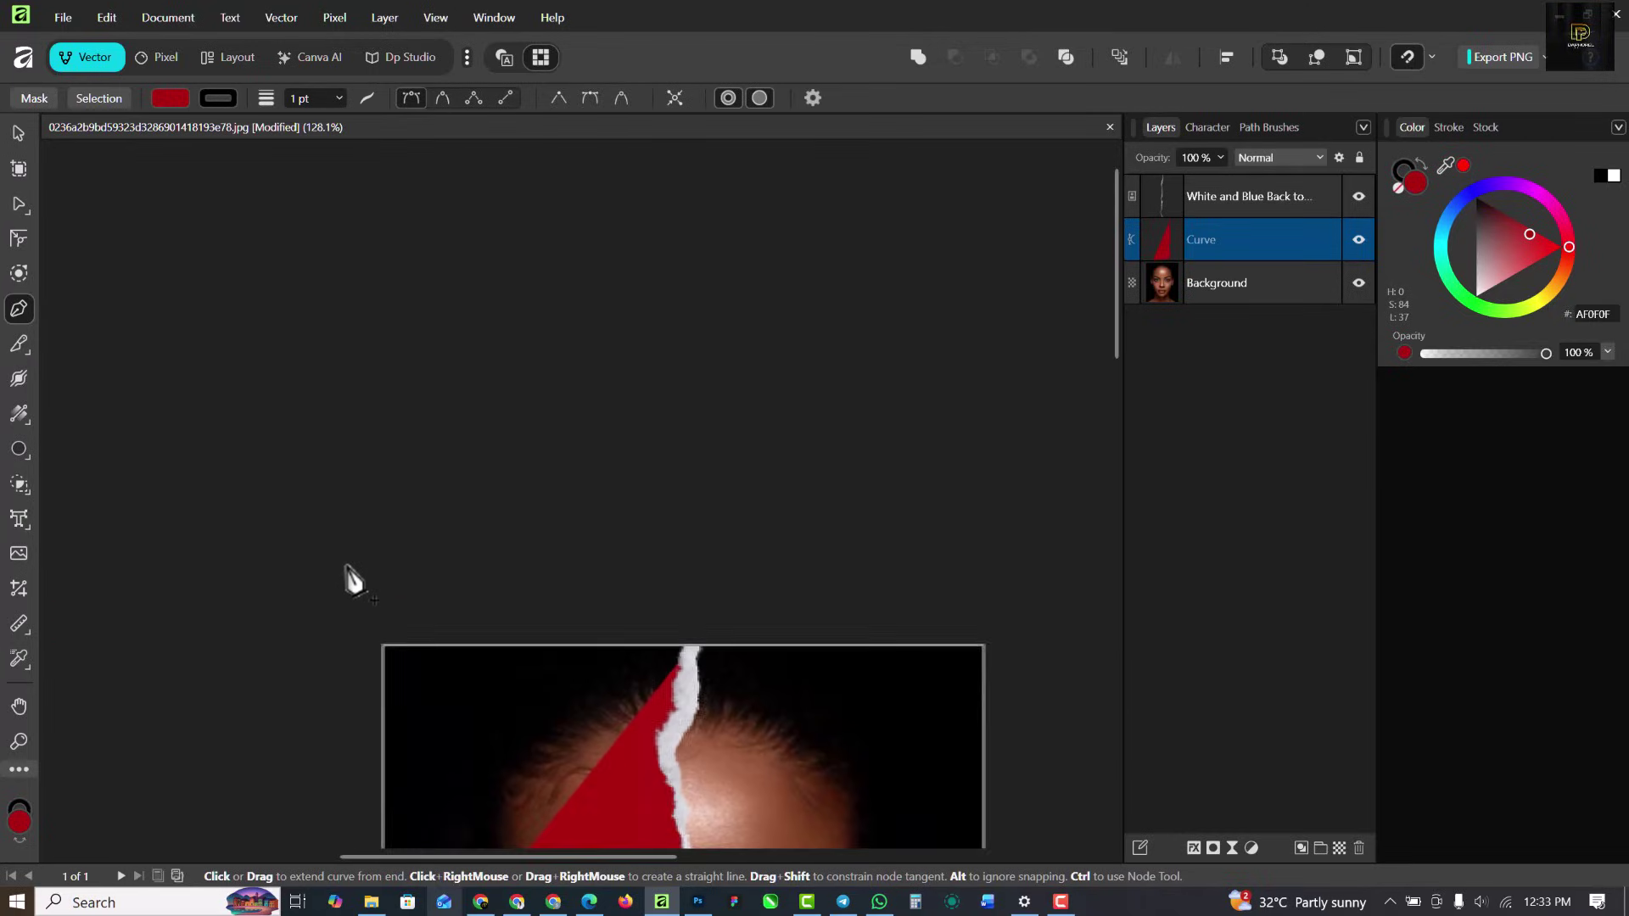
{"action": "left_click", "coordinate": [352, 601]}
{"action": "left_click", "coordinate": [683, 587]}
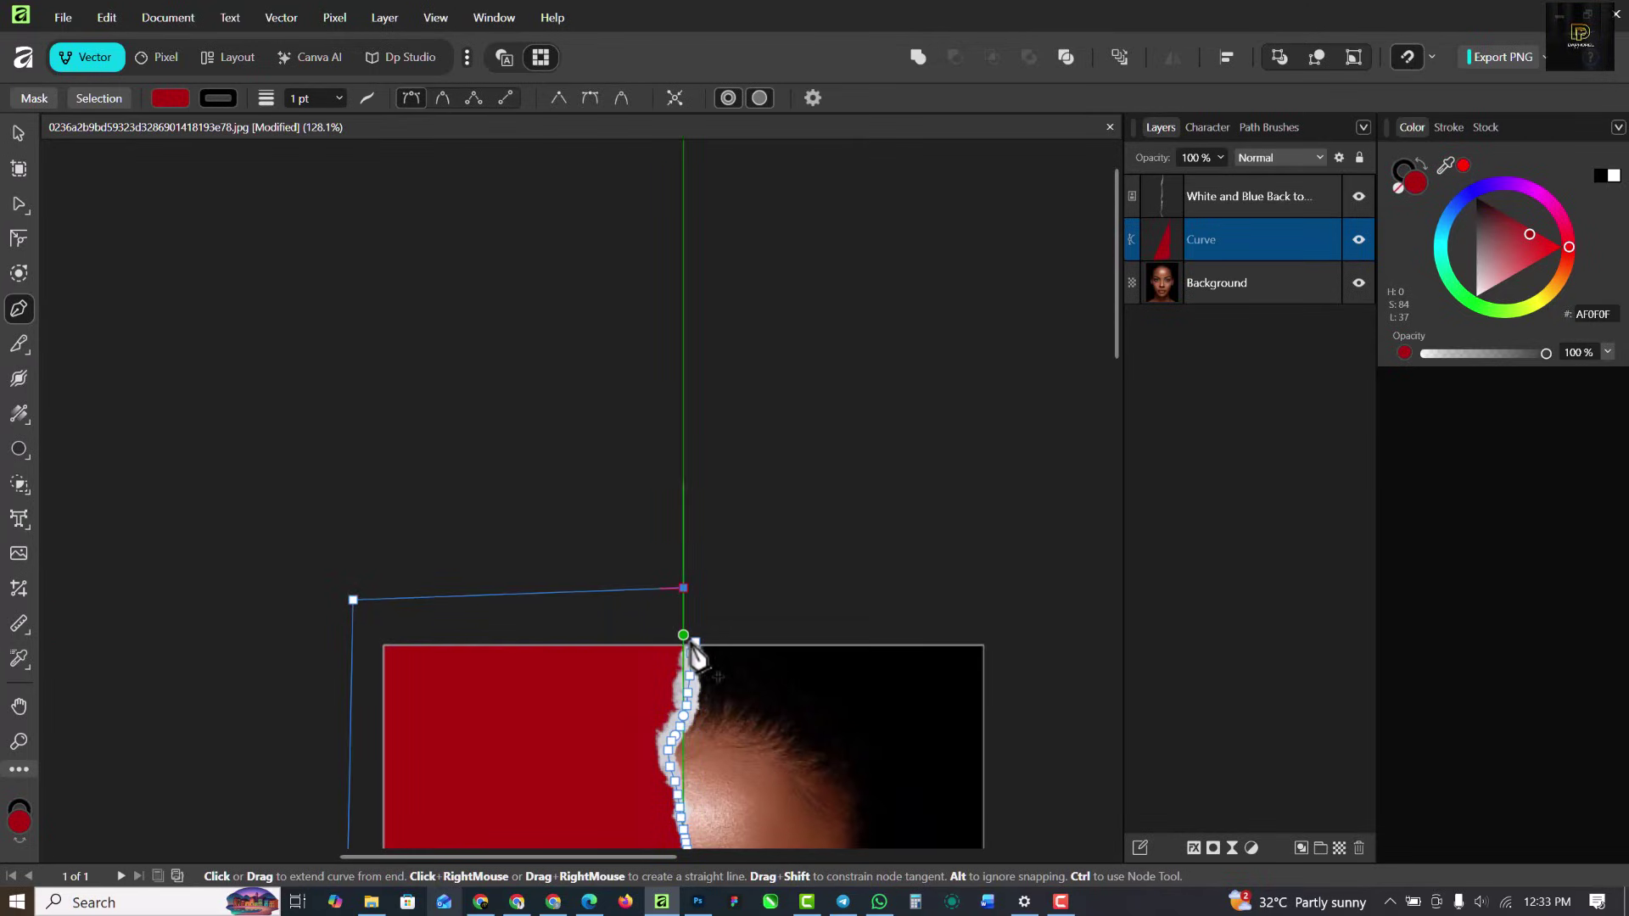
{"action": "left_click", "coordinate": [695, 645]}
{"action": "scroll", "coordinate": [608, 429], "scroll_direction": "down", "scroll_amount": 5}
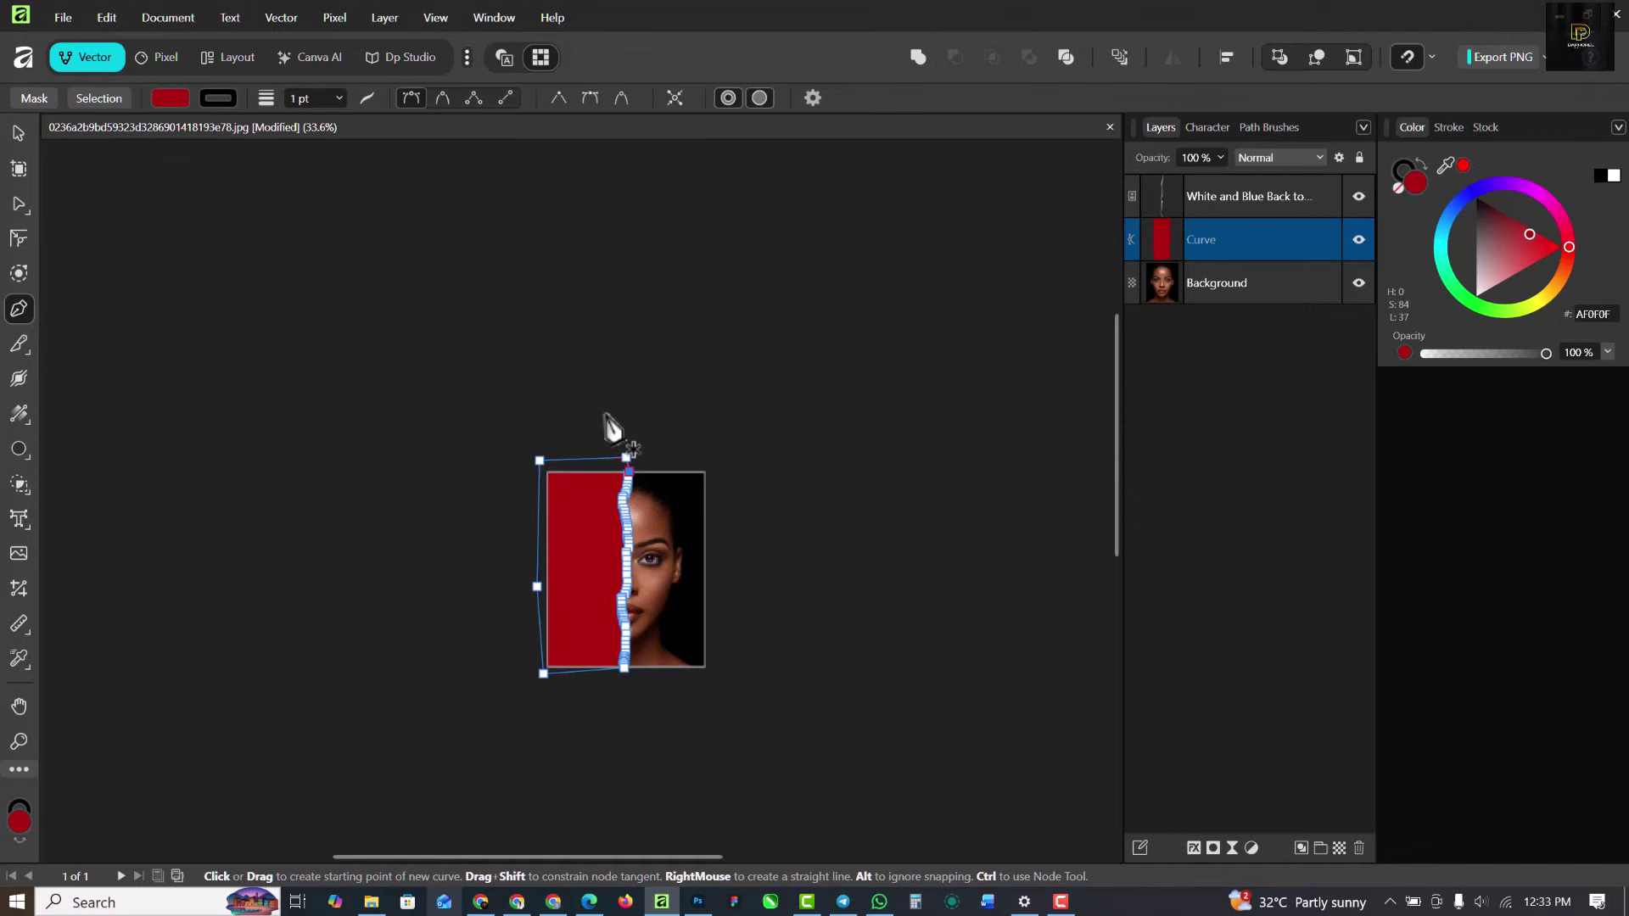
Switch to the Move tool, select the portrait Background layer and duplicate it with Ctrl+J
{"action": "left_click", "coordinate": [18, 133]}
{"action": "left_click", "coordinate": [813, 341]}
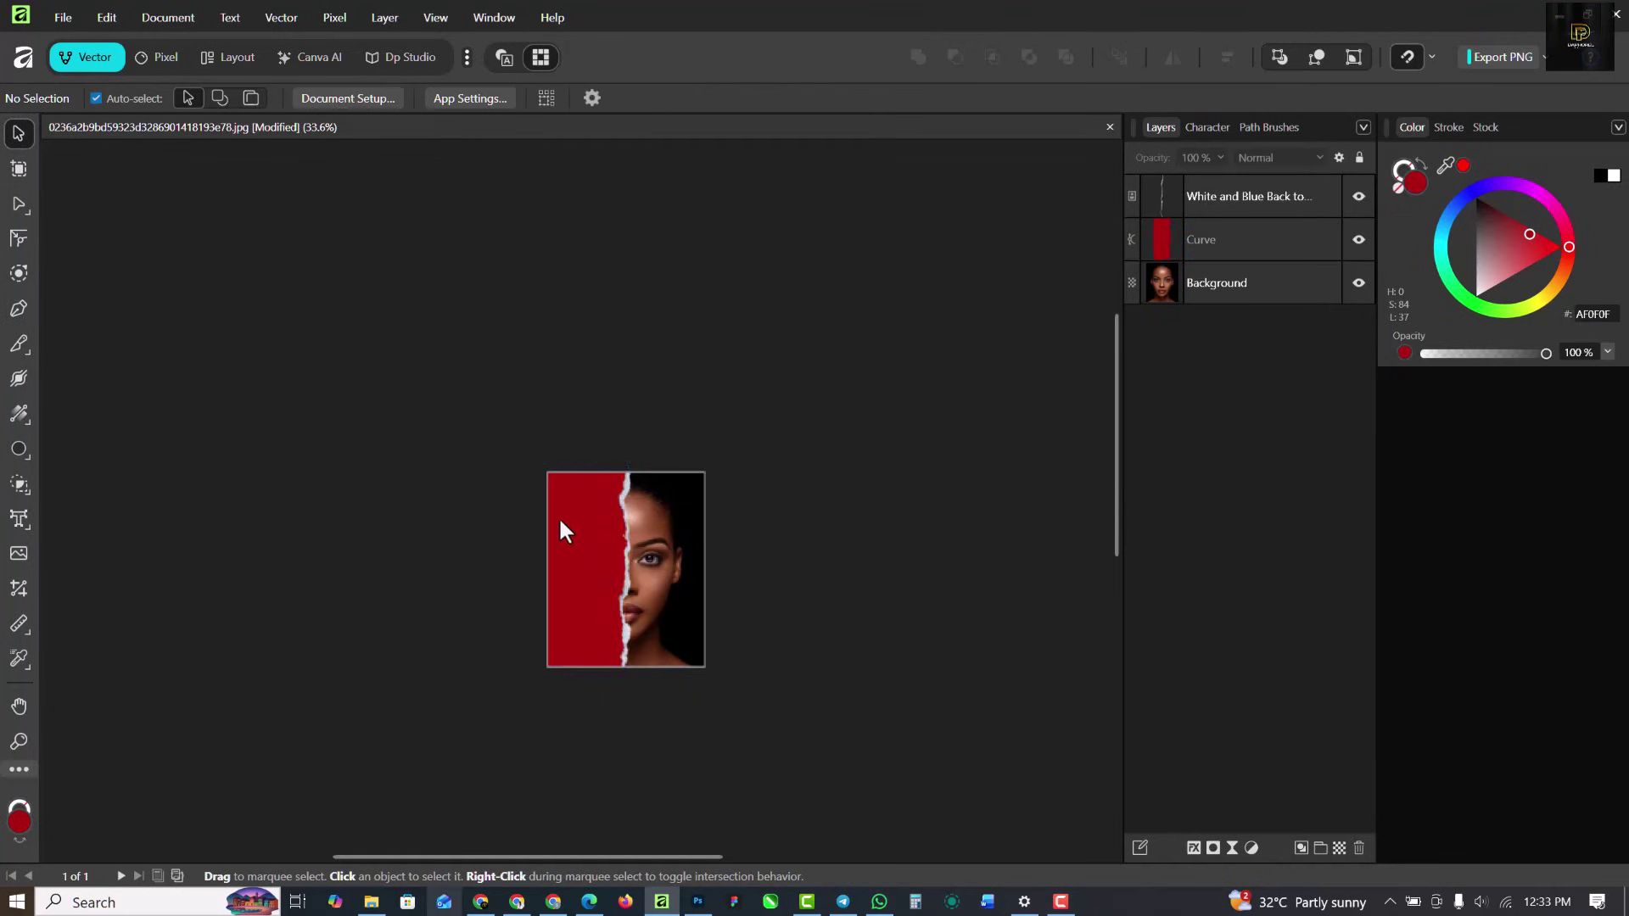
{"action": "scroll", "coordinate": [574, 523], "scroll_direction": "up", "scroll_amount": 5}
{"action": "scroll", "coordinate": [649, 524], "scroll_direction": "up", "scroll_amount": 2}
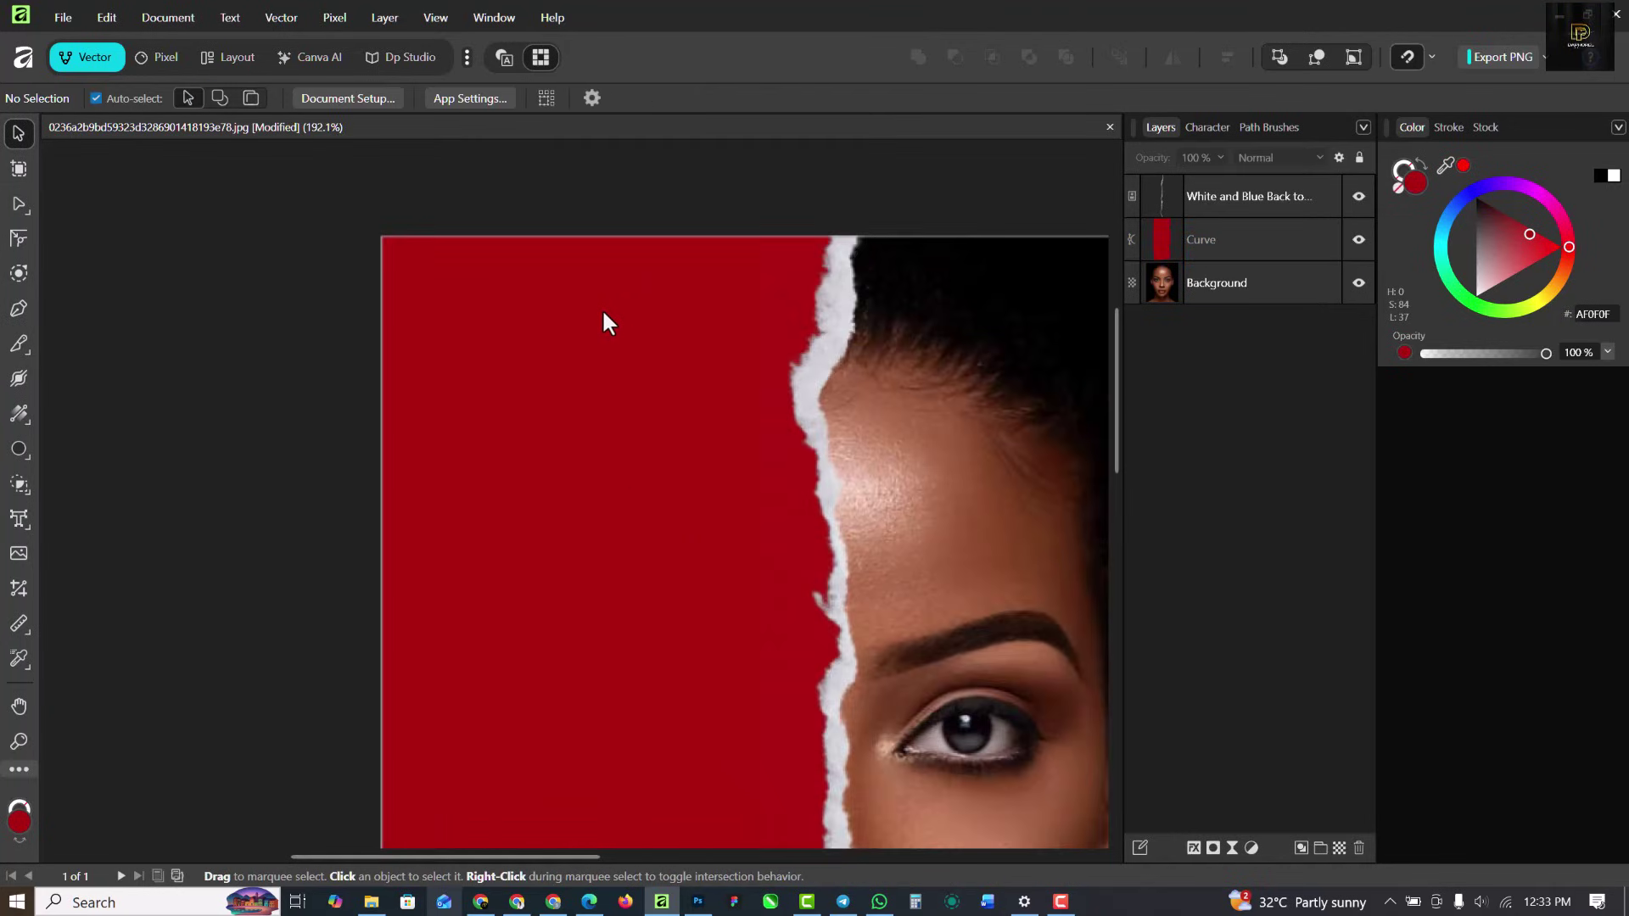
{"action": "scroll", "coordinate": [603, 320], "scroll_direction": "down", "scroll_amount": 3}
{"action": "left_click", "coordinate": [611, 399]}
{"action": "scroll", "coordinate": [543, 445], "scroll_direction": "down", "scroll_amount": 1}
{"action": "scroll", "coordinate": [543, 449], "scroll_direction": "down", "scroll_amount": 2}
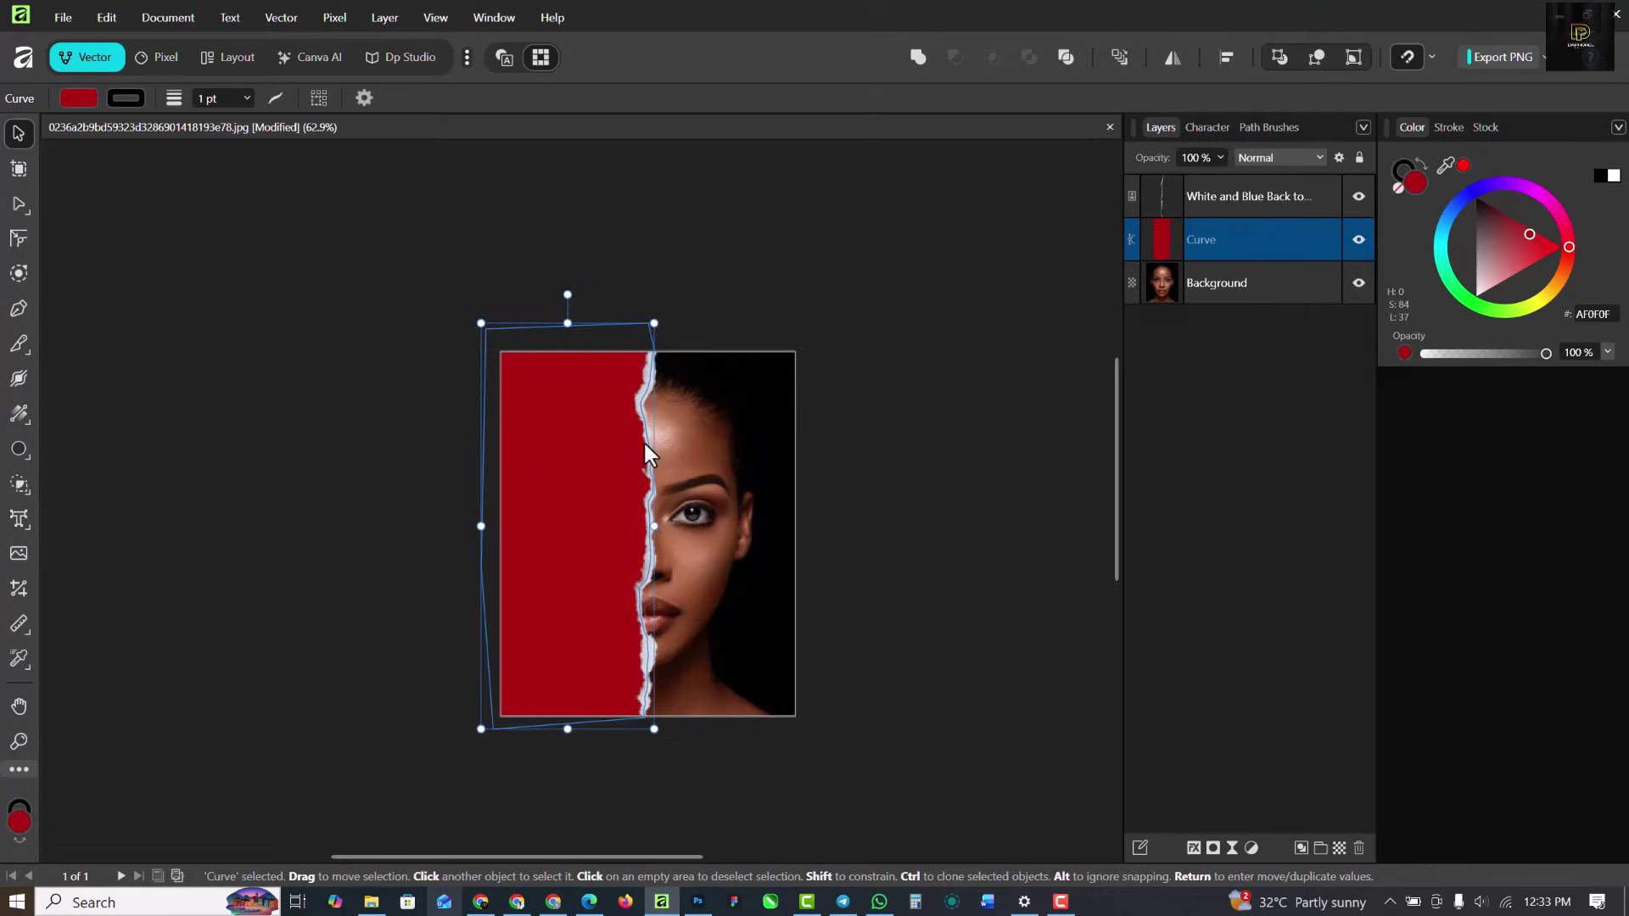
{"action": "scroll", "coordinate": [644, 445], "scroll_direction": "up", "scroll_amount": 3}
{"action": "left_click", "coordinate": [1246, 283]}
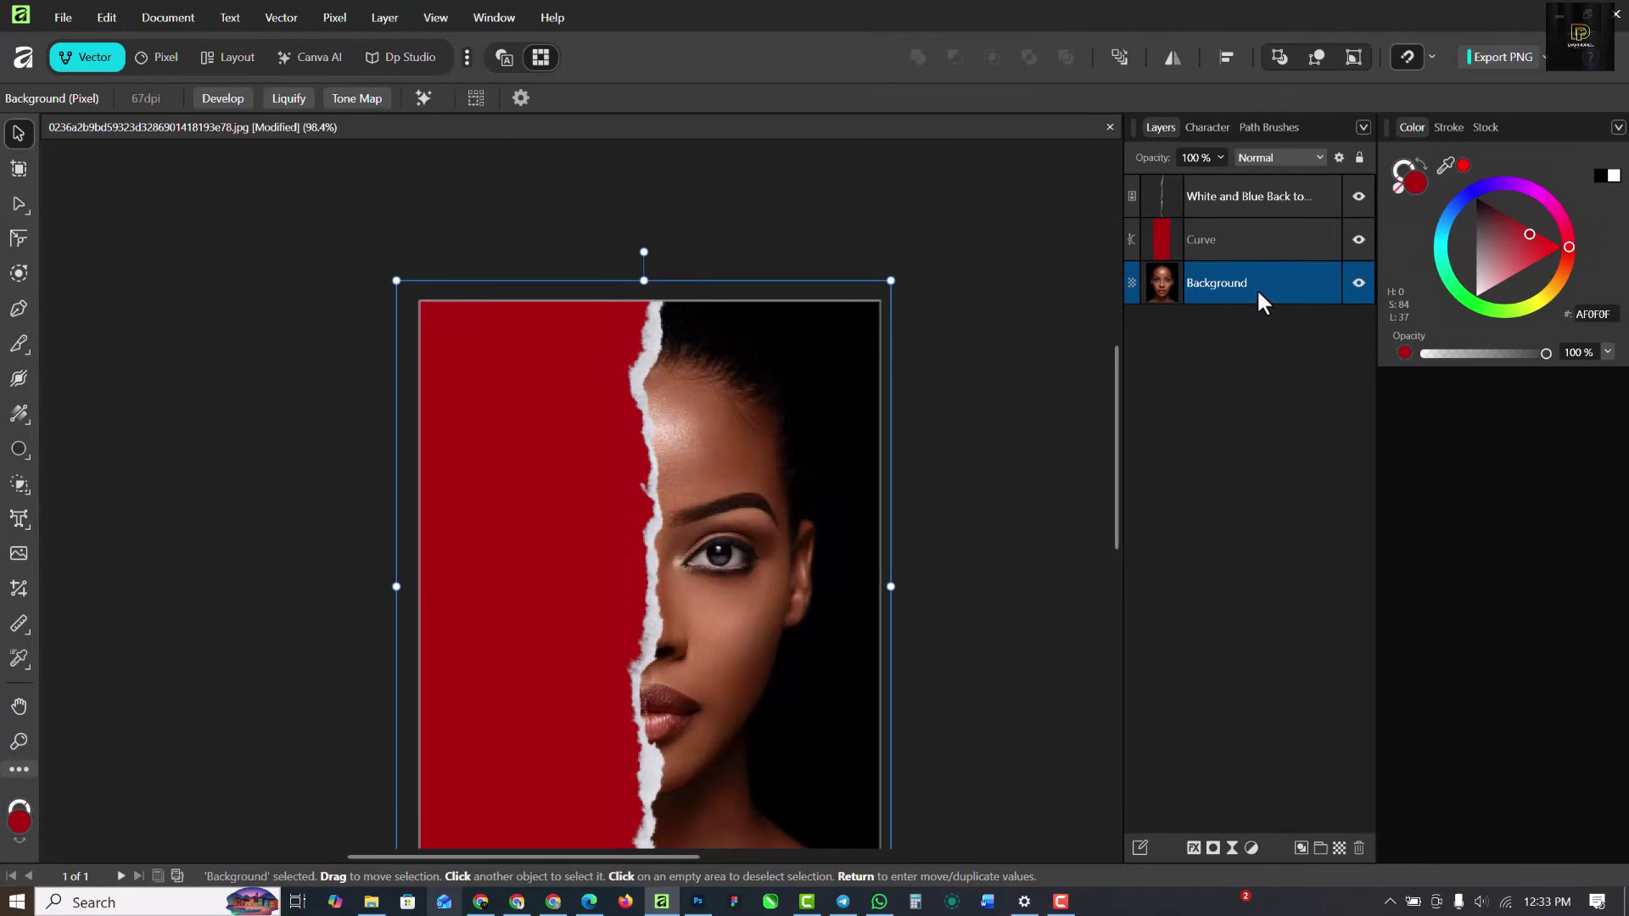
{"action": "key", "text": "ctrl+j"}
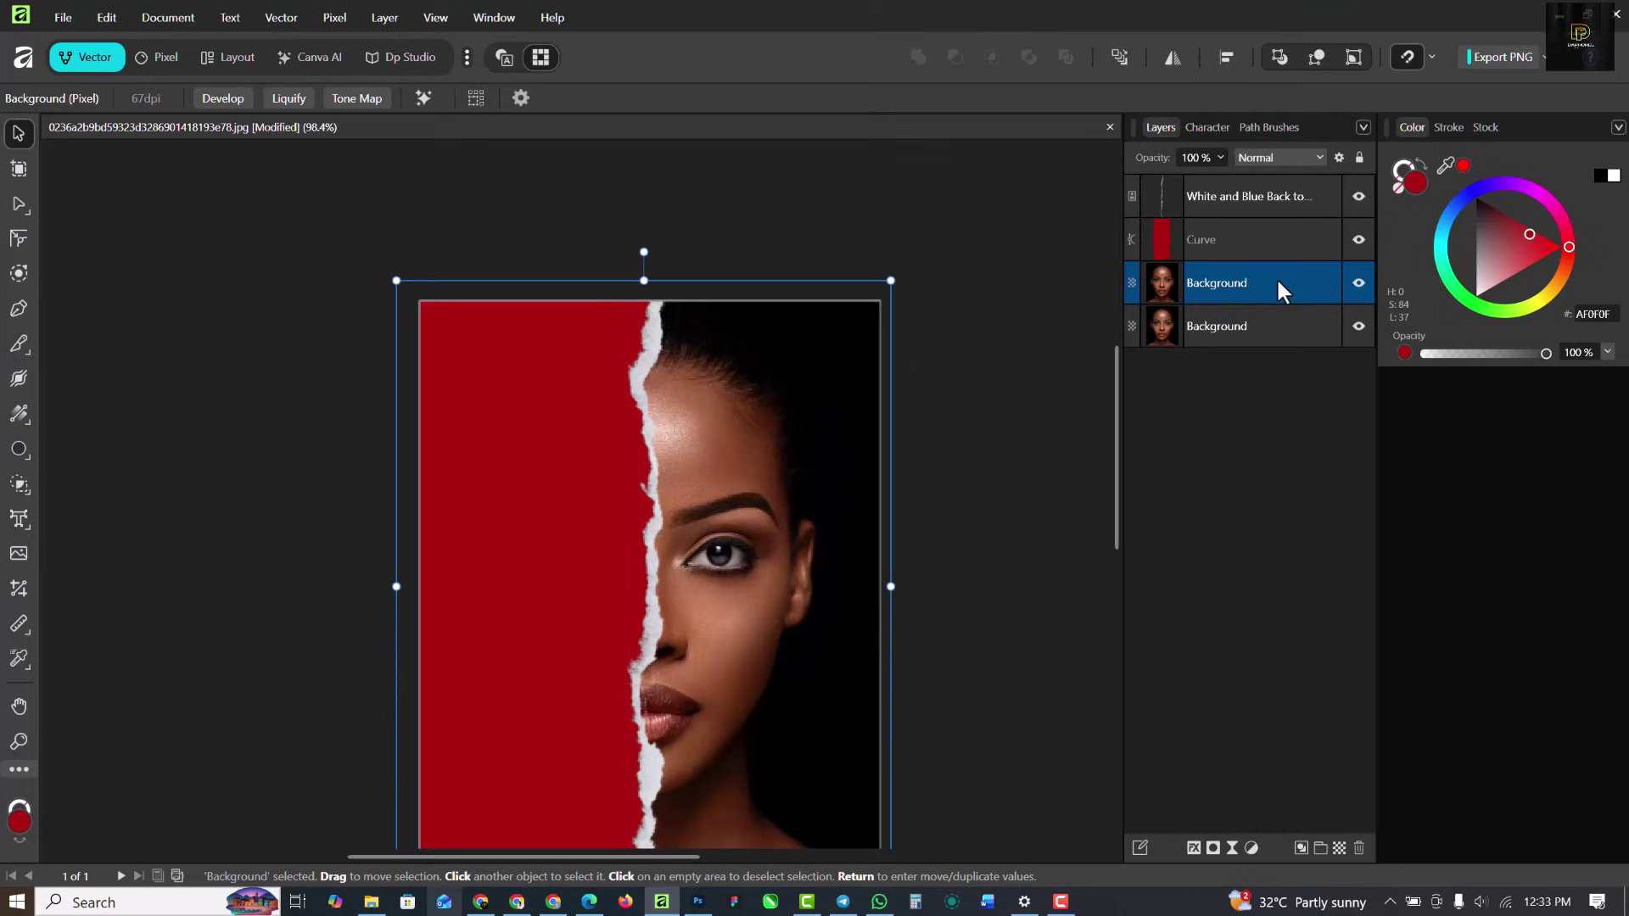
{"action": "double_click", "coordinate": [1277, 280]}
{"action": "key", "text": "Return"}
Clip the portrait copy inside the red Curve shape so the photo shows through its left half
{"action": "left_click_drag", "start_coordinate": [1287, 275], "coordinate": [1242, 229]}
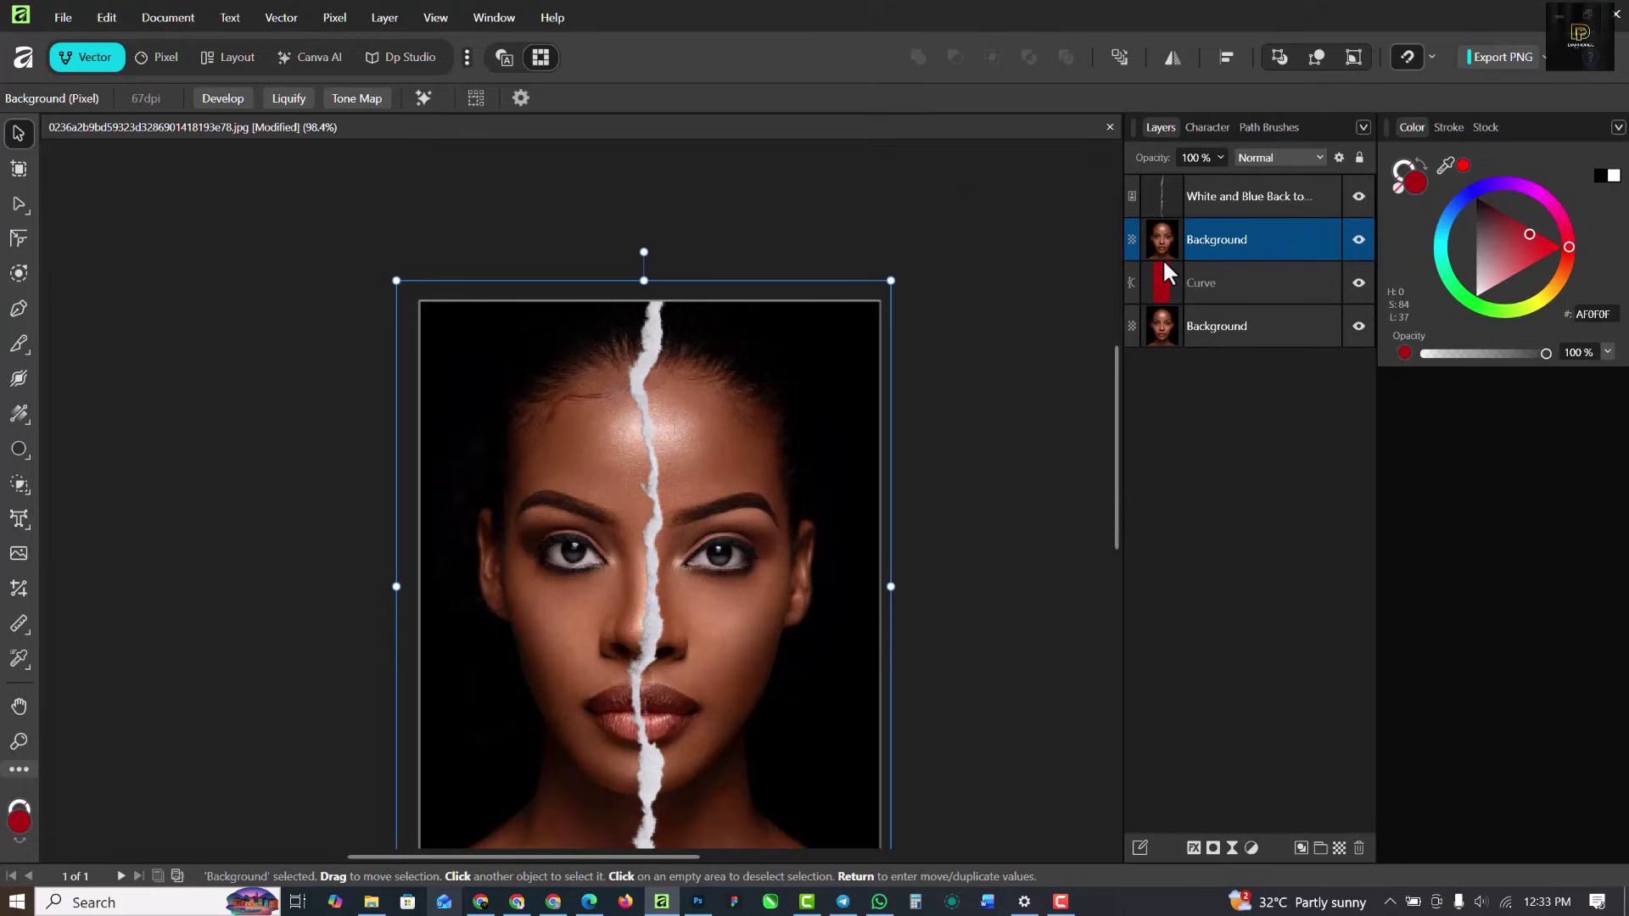
{"action": "left_click_drag", "start_coordinate": [1249, 240], "coordinate": [1253, 285]}
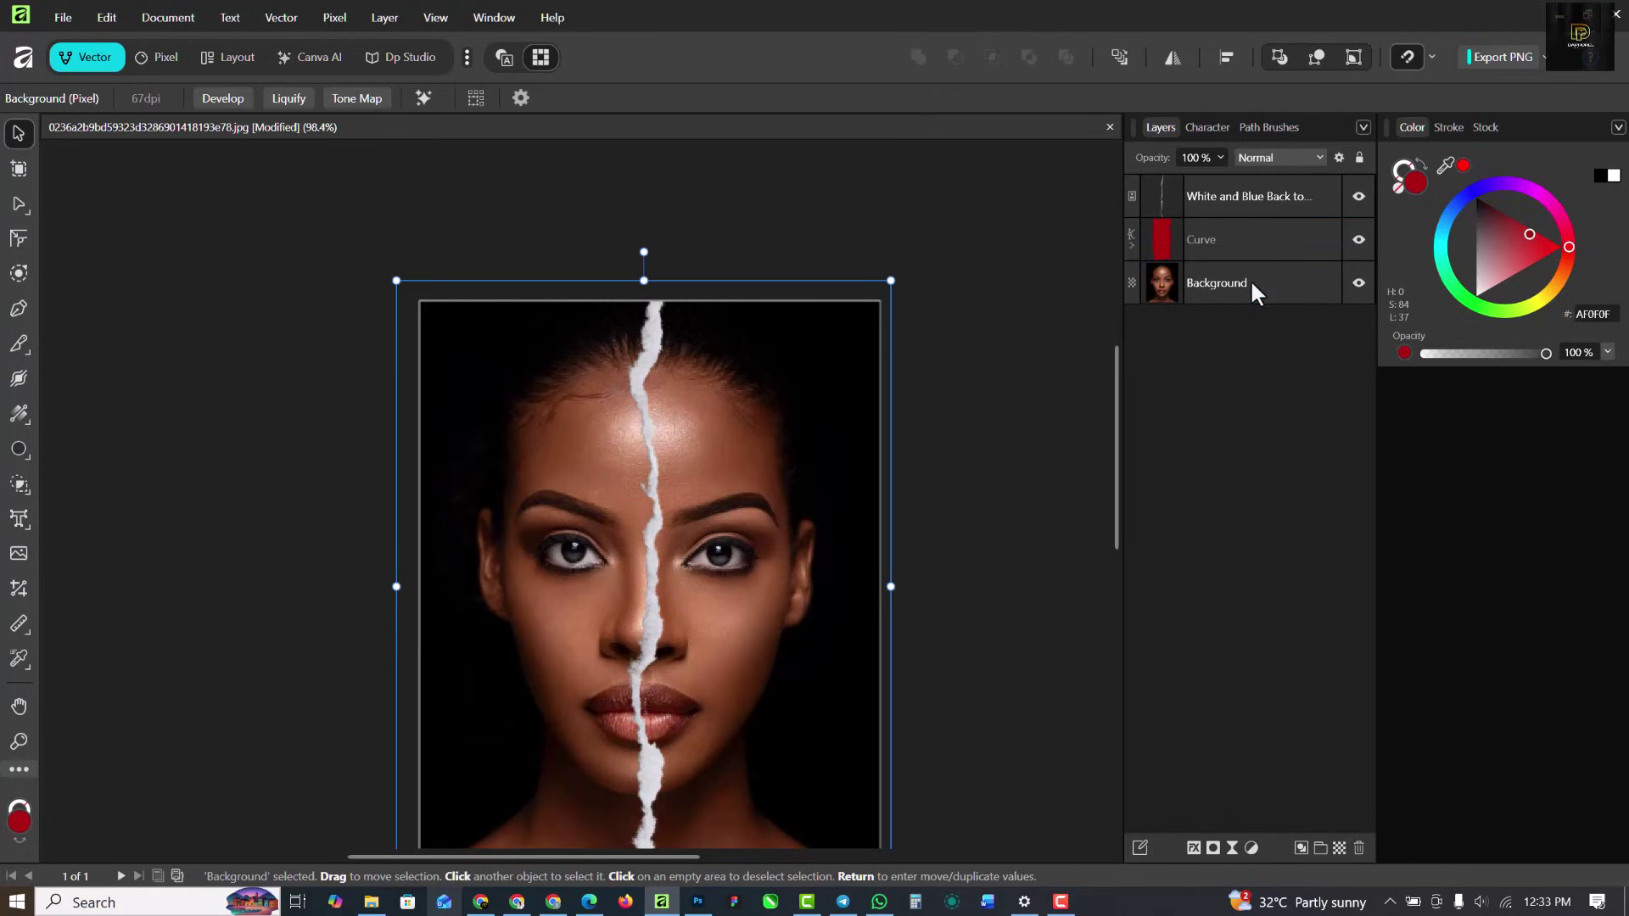
{"action": "left_click", "coordinate": [1131, 244]}
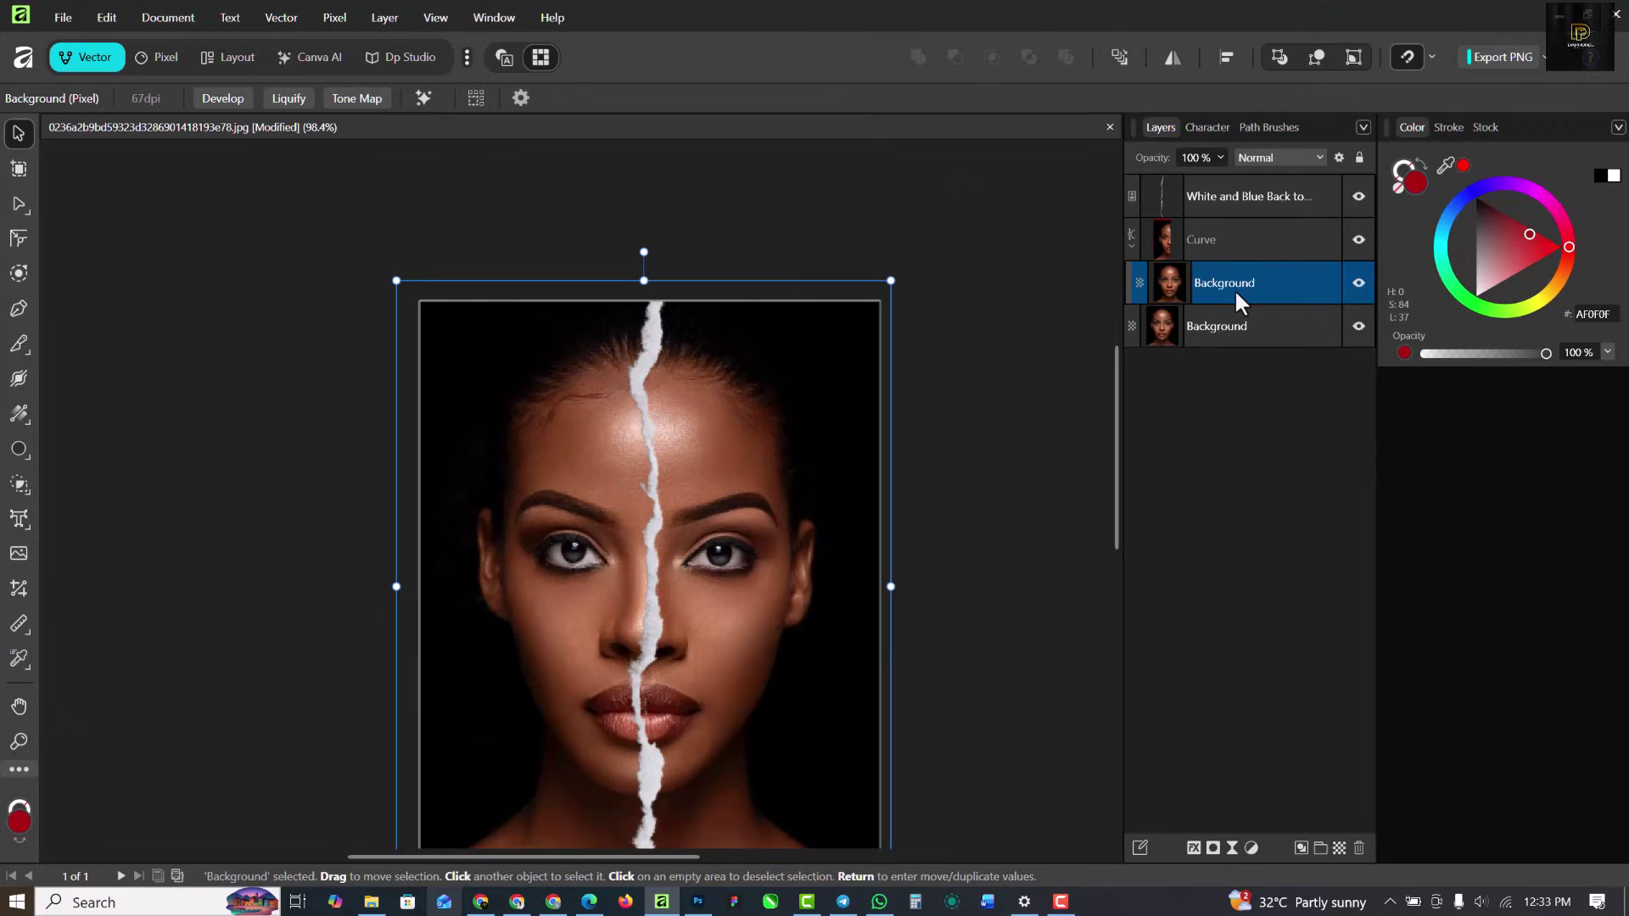
{"action": "double_click", "coordinate": [1301, 287]}
{"action": "key", "text": "Return"}
Add an HSL Shift adjustment with Saturation −100% and a slight Luminosity tweak, then close it
{"action": "left_click", "coordinate": [1252, 847]}
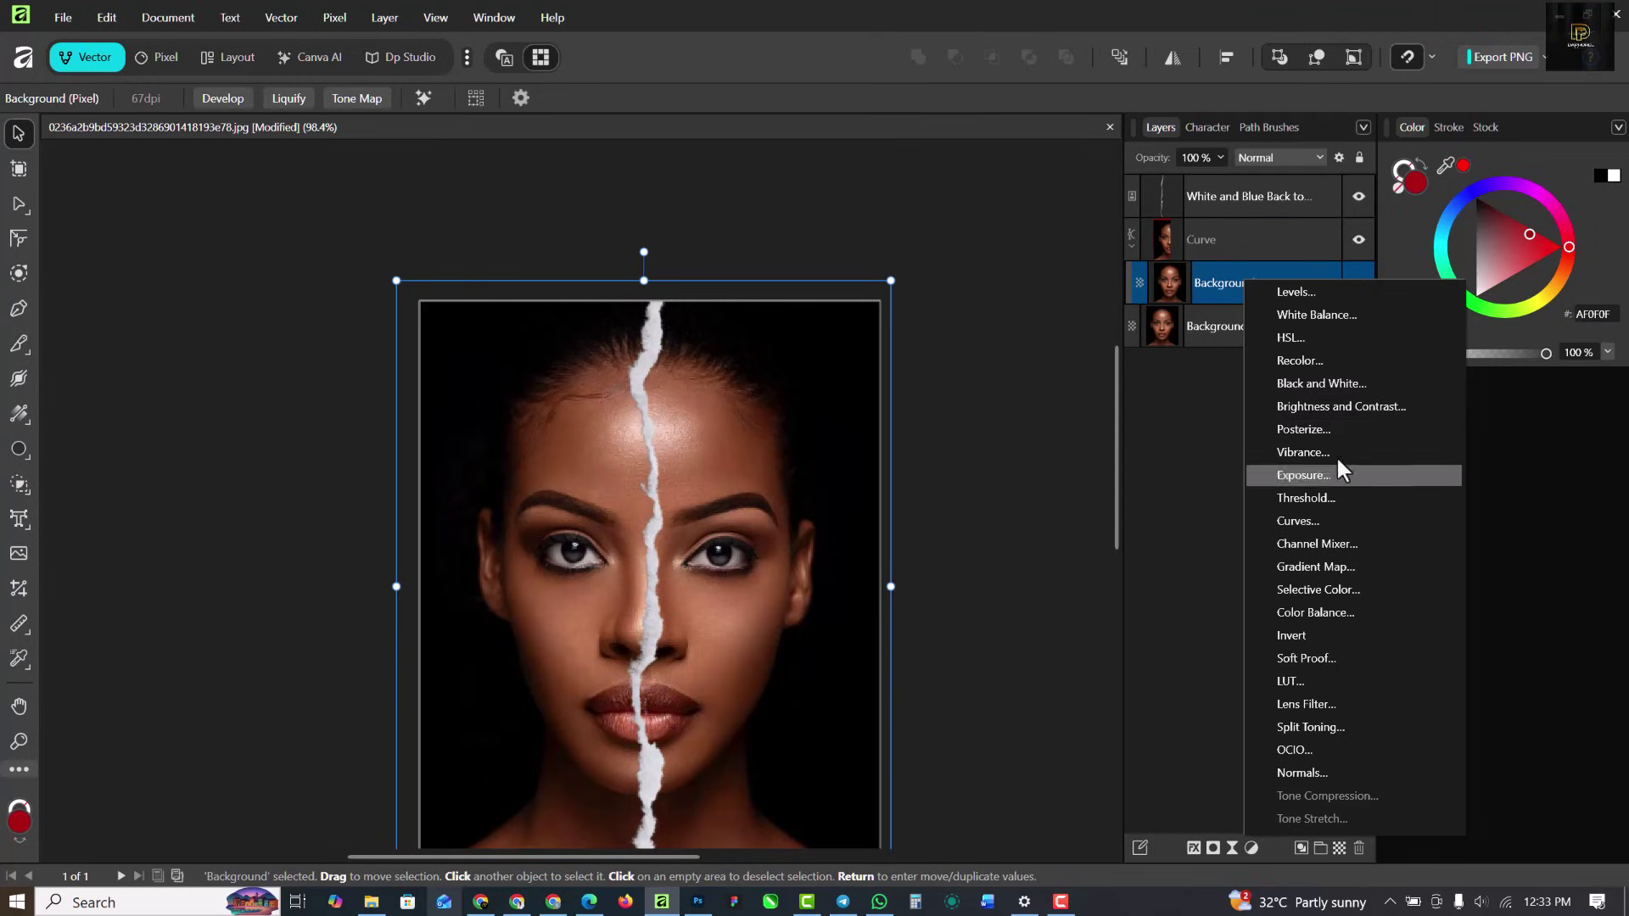
{"action": "left_click", "coordinate": [1298, 336]}
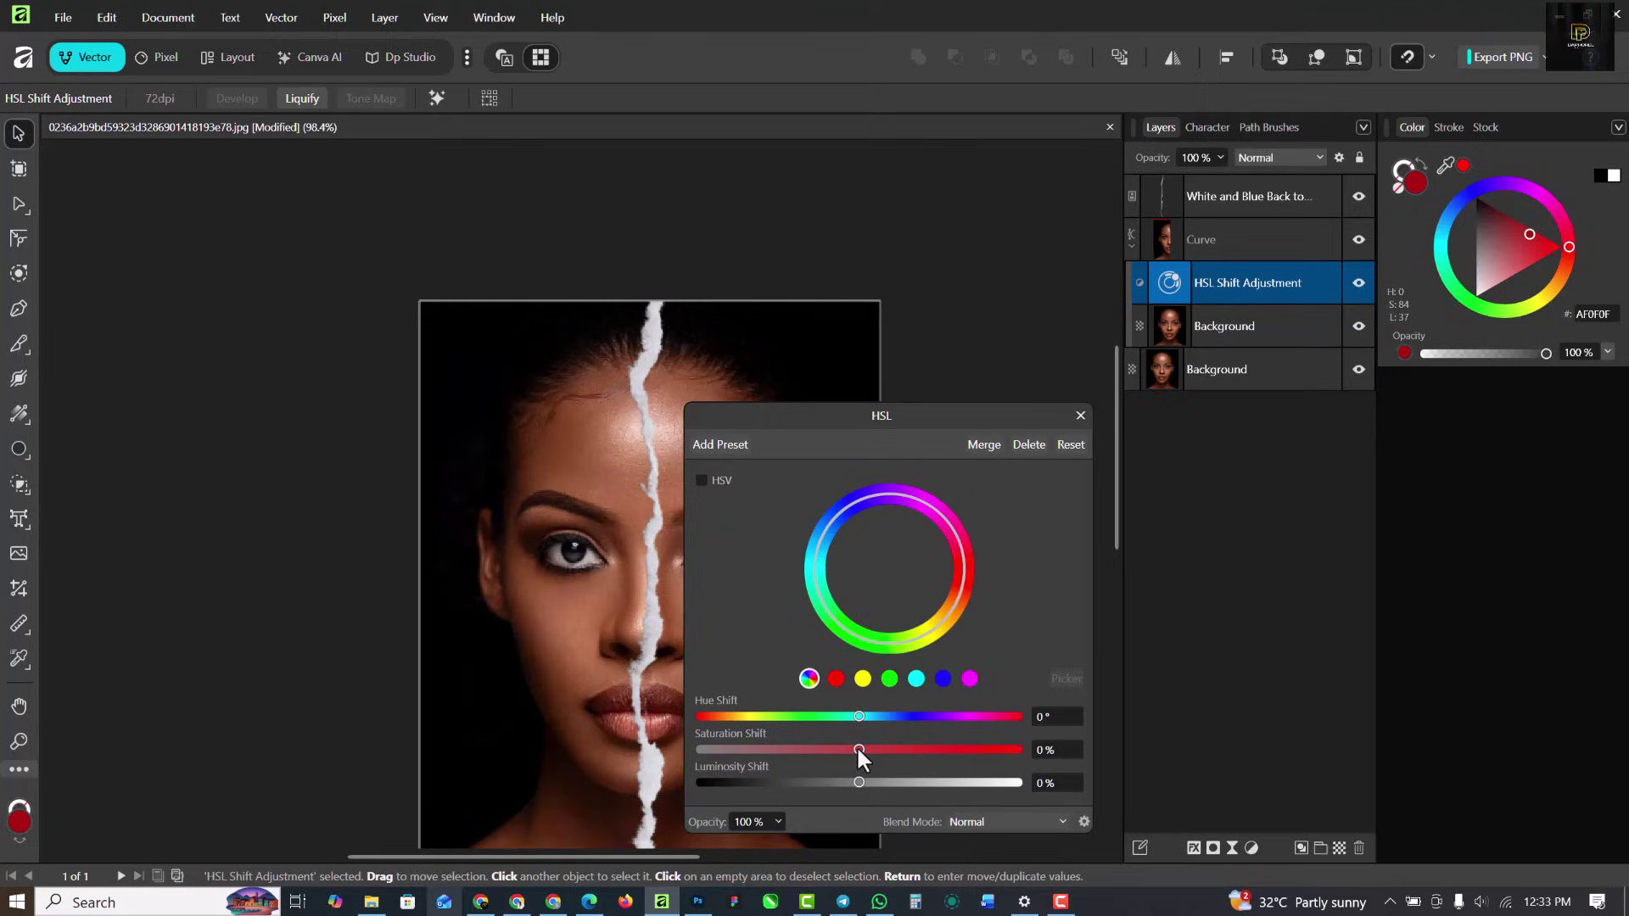
{"action": "left_click_drag", "start_coordinate": [859, 749], "coordinate": [643, 765]}
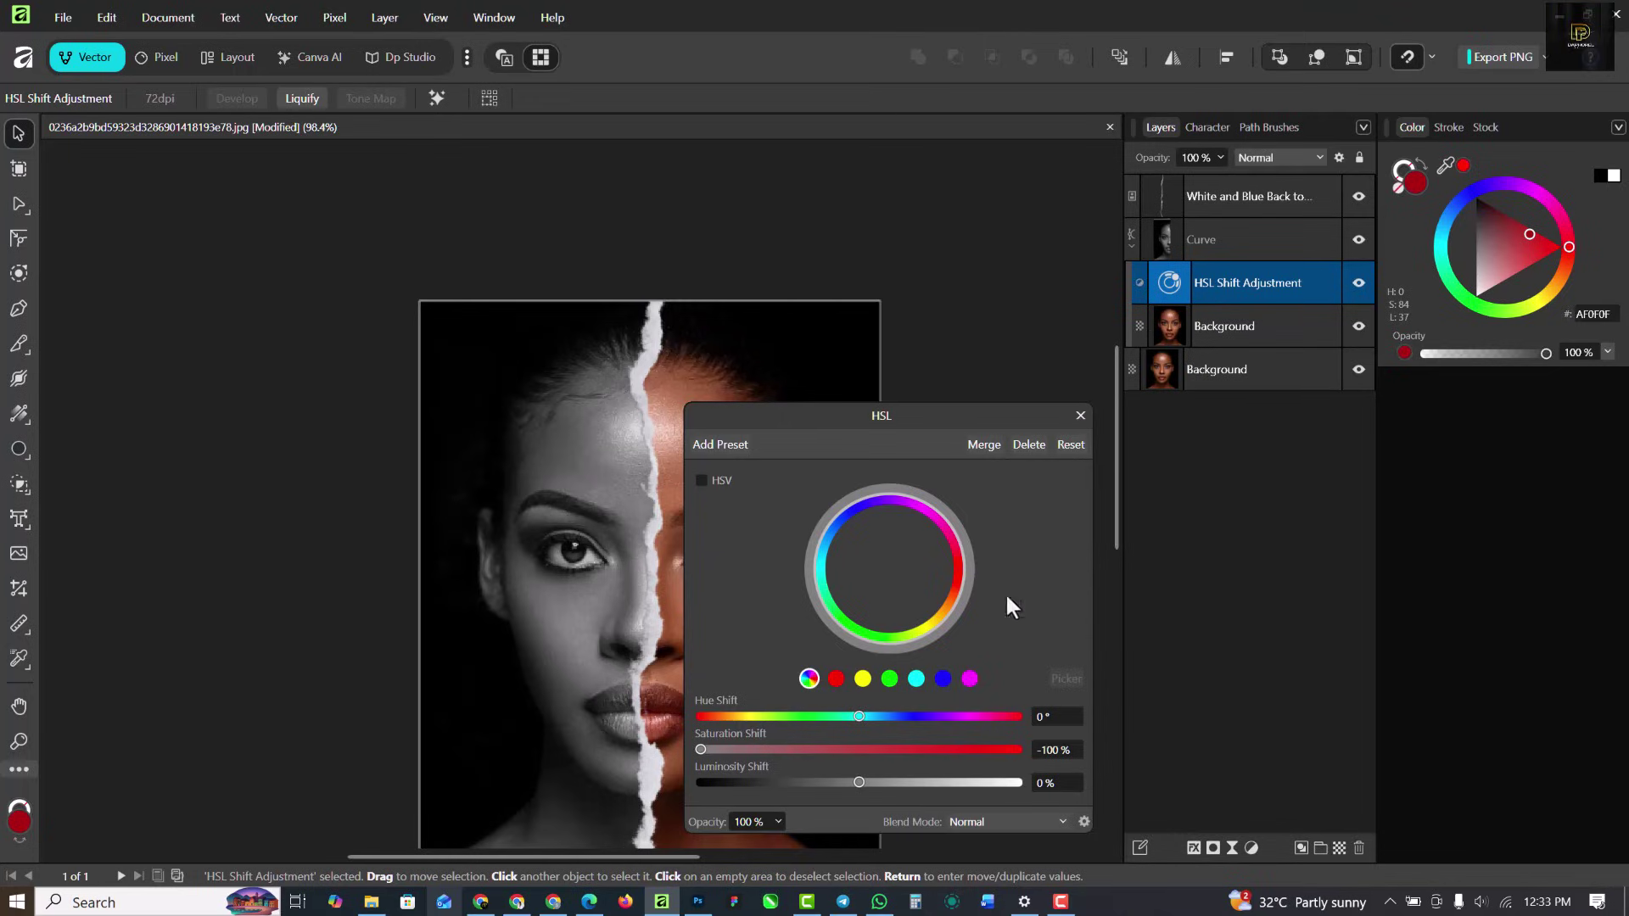
{"action": "mouse_move", "coordinate": [861, 780]}
{"action": "left_mouse_down"}
{"action": "mouse_move", "coordinate": [879, 780]}
{"action": "mouse_move", "coordinate": [855, 783]}
{"action": "left_mouse_up"}
{"action": "left_click", "coordinate": [1080, 415]}
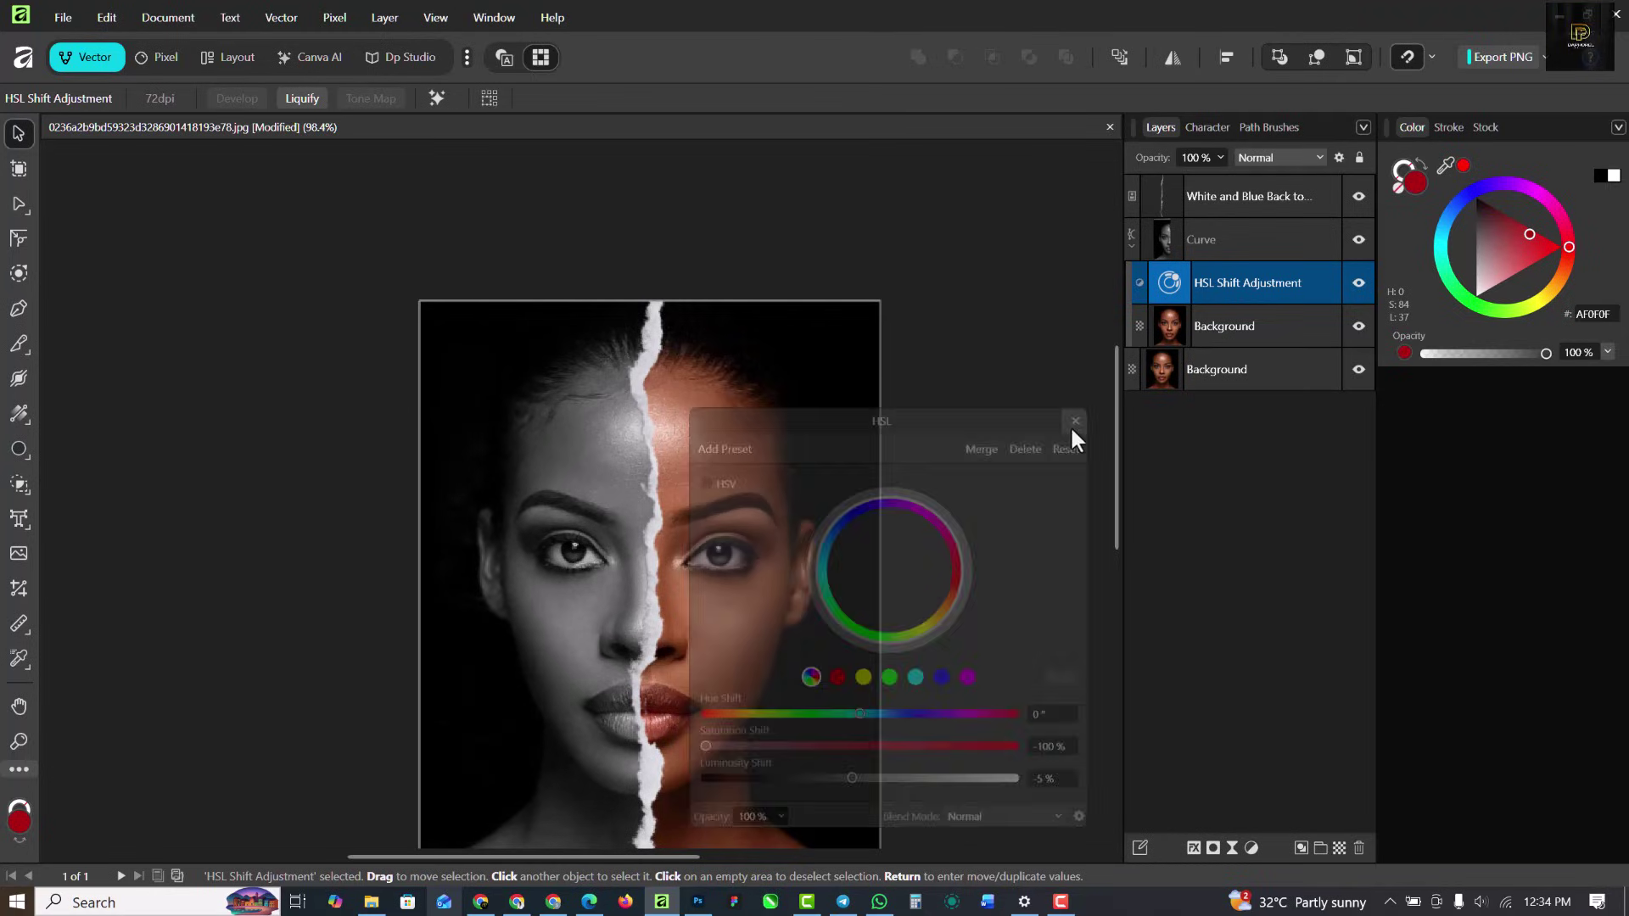
{"action": "scroll", "coordinate": [712, 405], "scroll_direction": "down", "scroll_amount": 3}
{"action": "scroll", "coordinate": [669, 454], "scroll_direction": "up", "scroll_amount": 4}
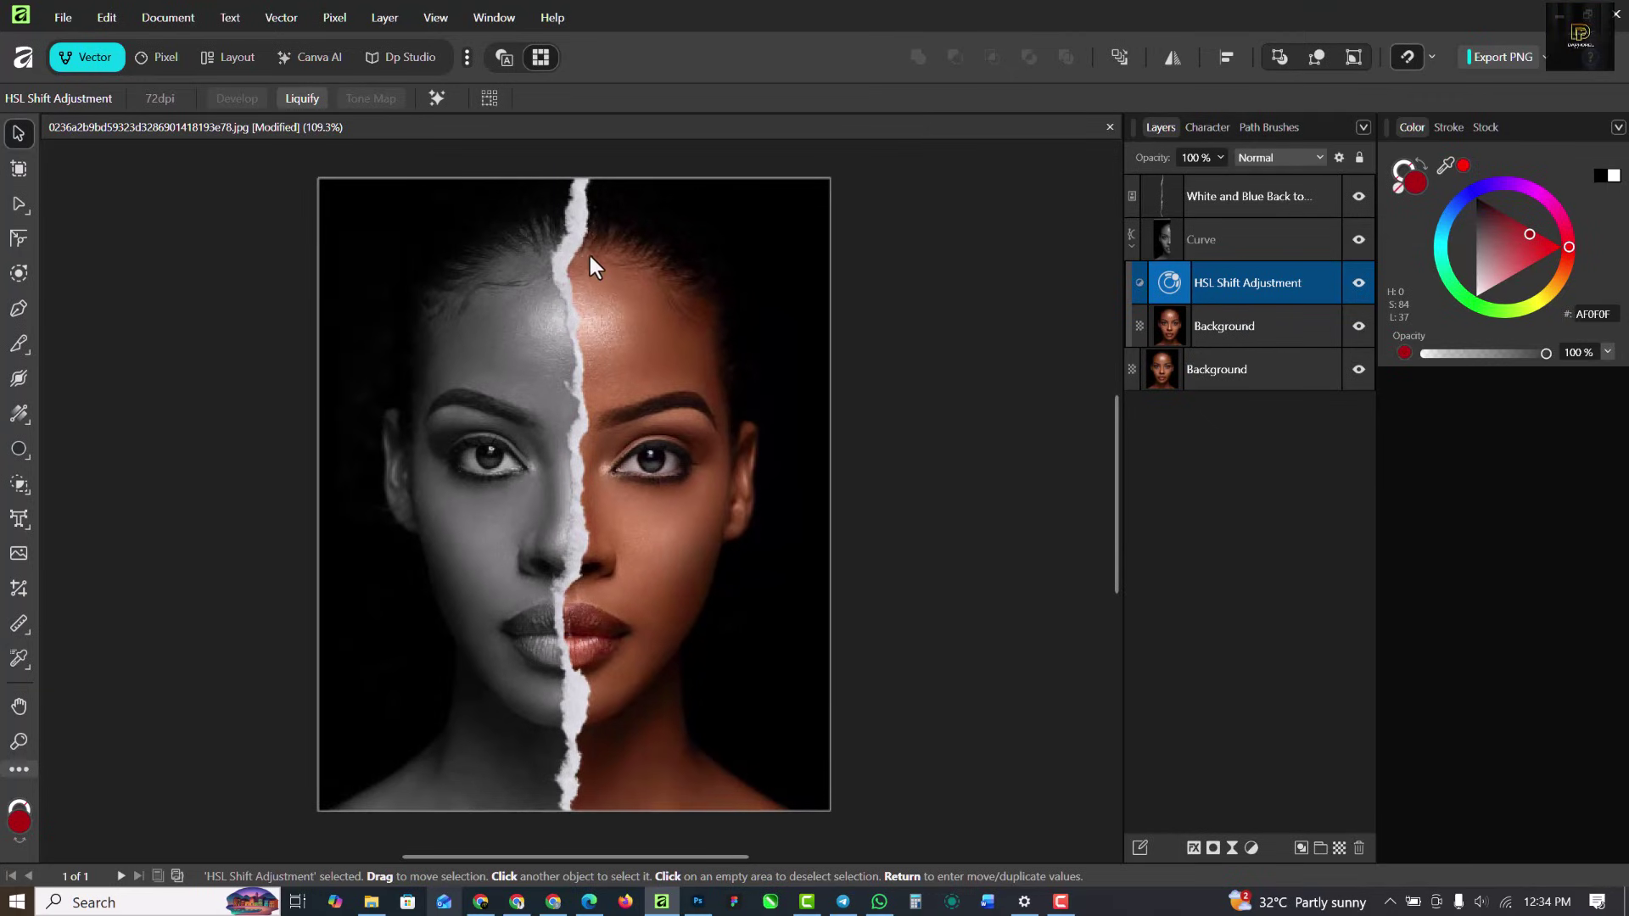
{"action": "scroll", "coordinate": [521, 509], "scroll_direction": "up", "scroll_amount": 4}
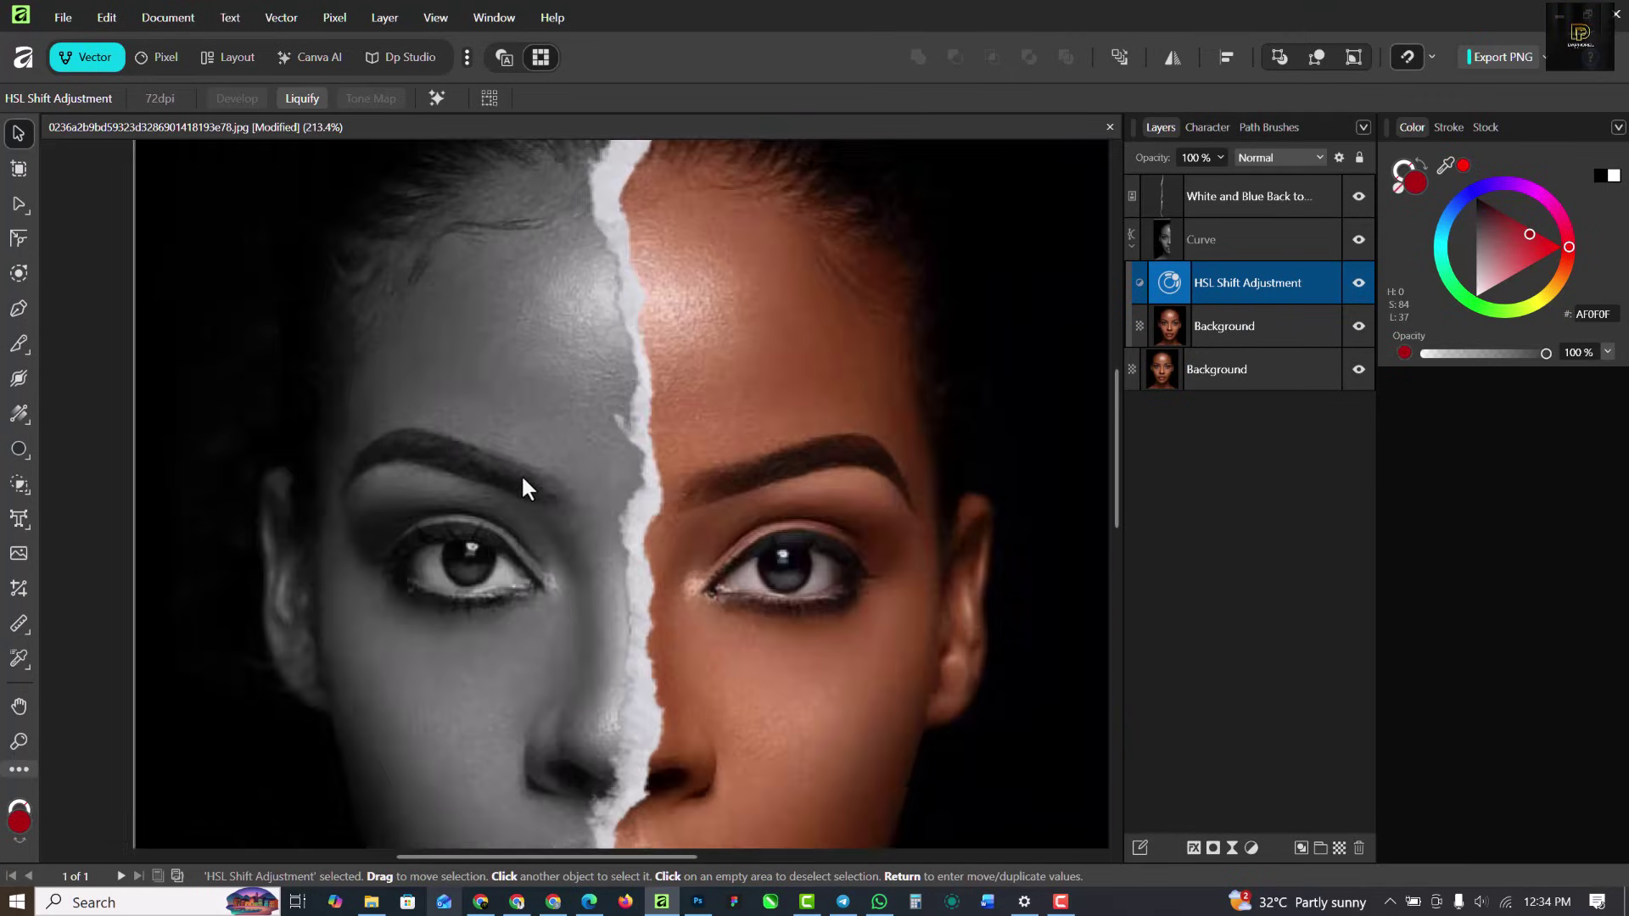
{"action": "scroll", "coordinate": [521, 485], "scroll_direction": "down", "scroll_amount": 2}
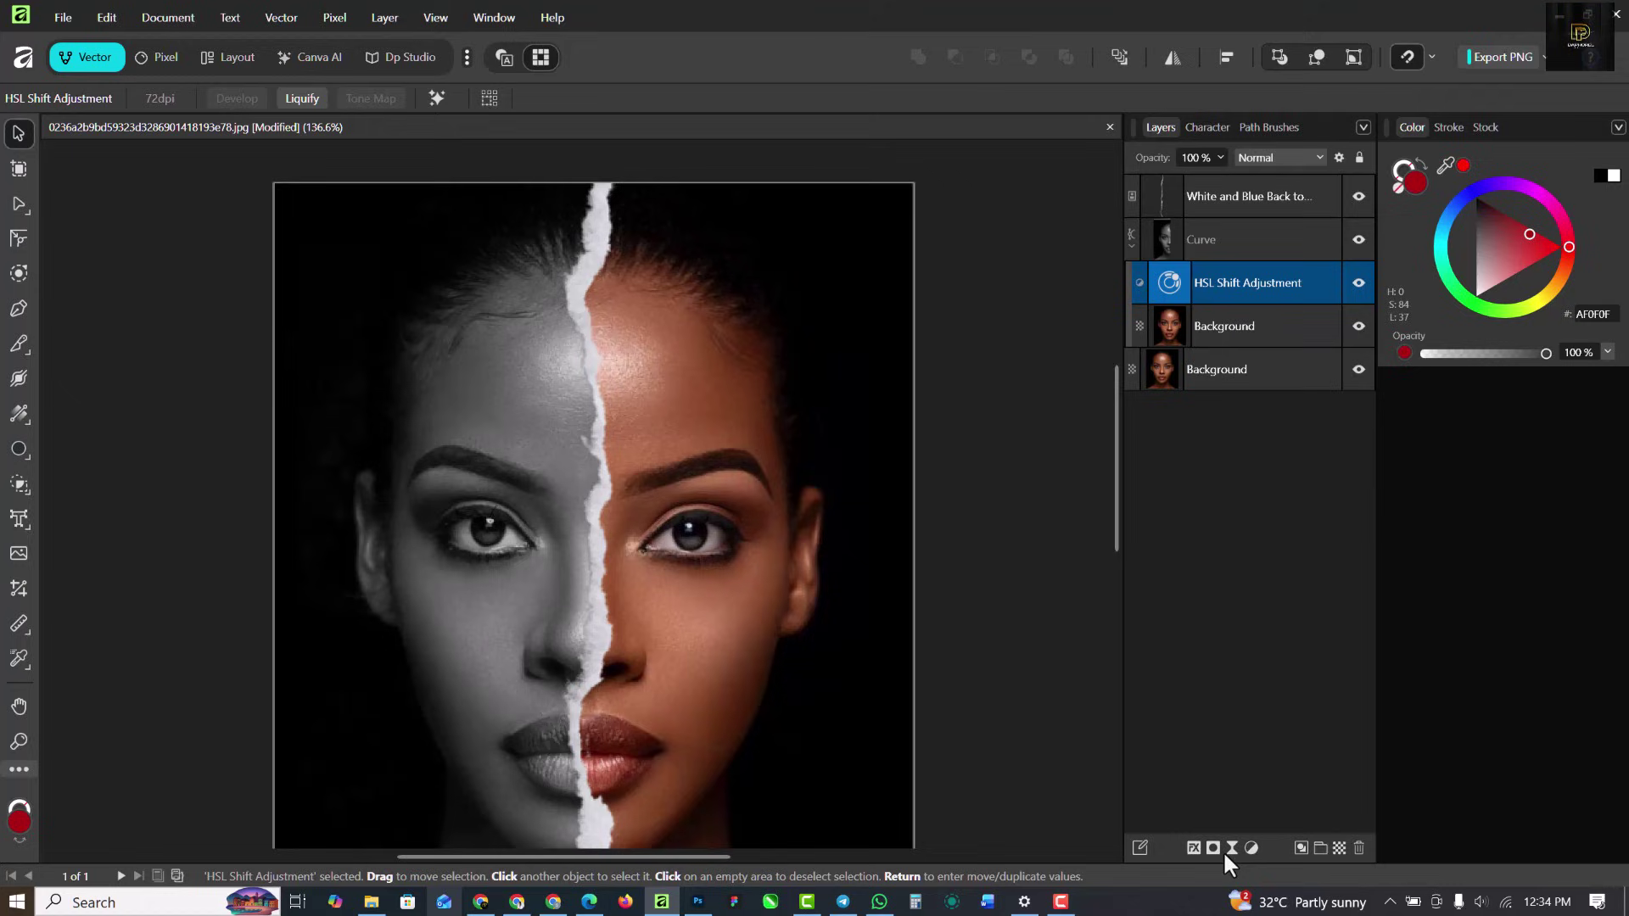
Add a Curves adjustment that pulls the lower curve down to darken shadows and midtones while keeping highlights
{"action": "left_click", "coordinate": [1253, 846]}
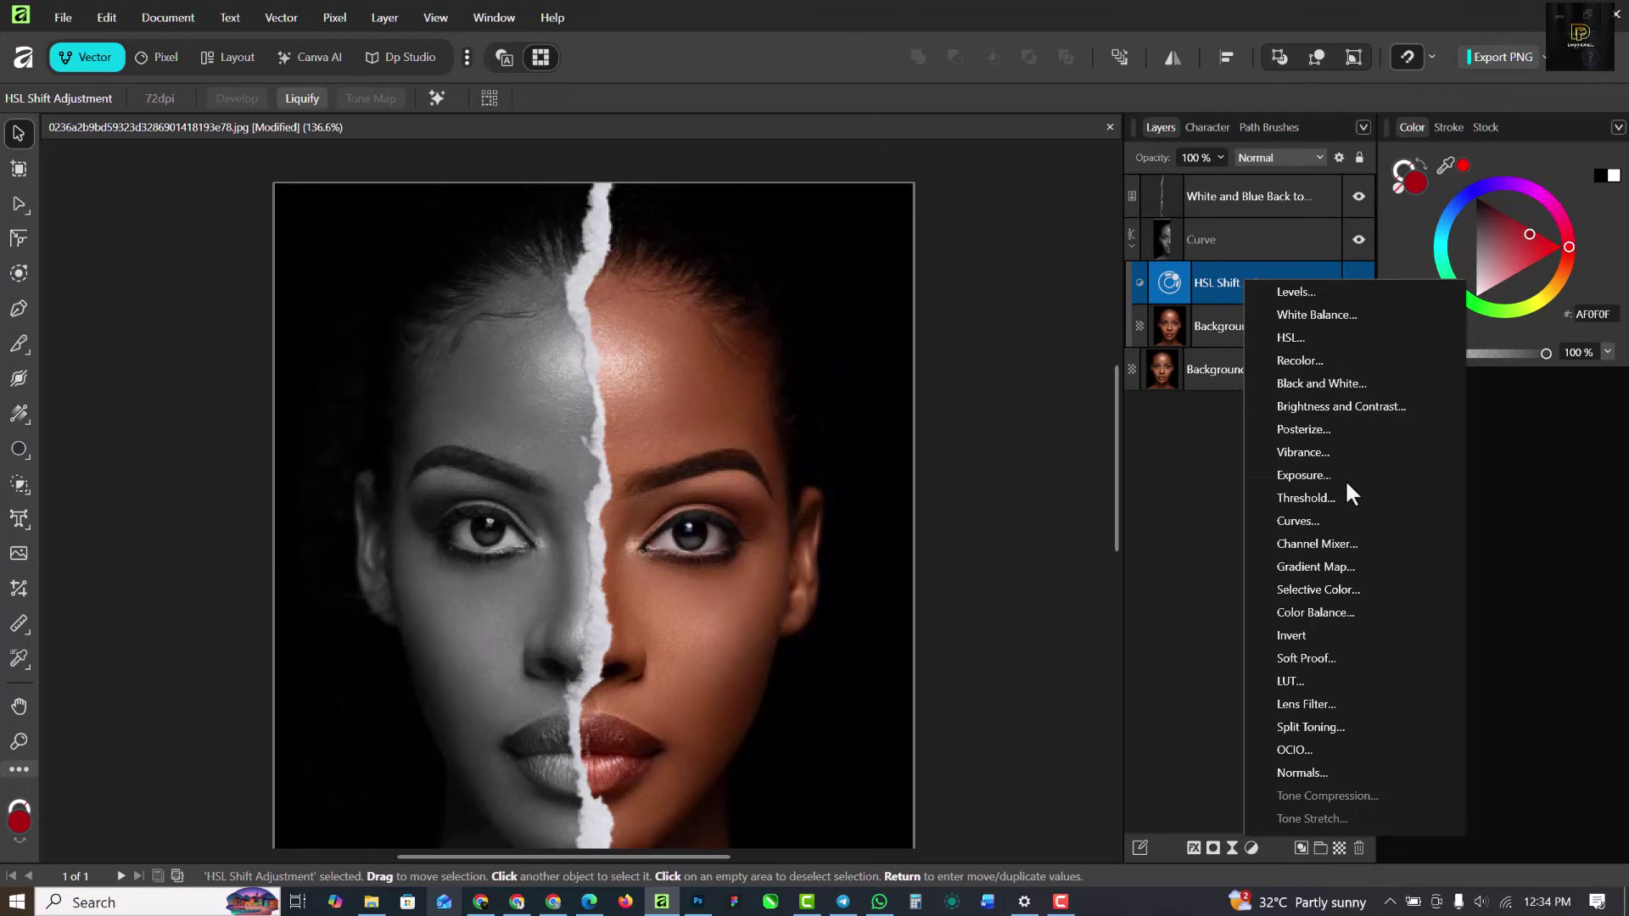
{"action": "left_click", "coordinate": [1325, 521]}
{"action": "left_click_drag", "start_coordinate": [849, 597], "coordinate": [861, 614]}
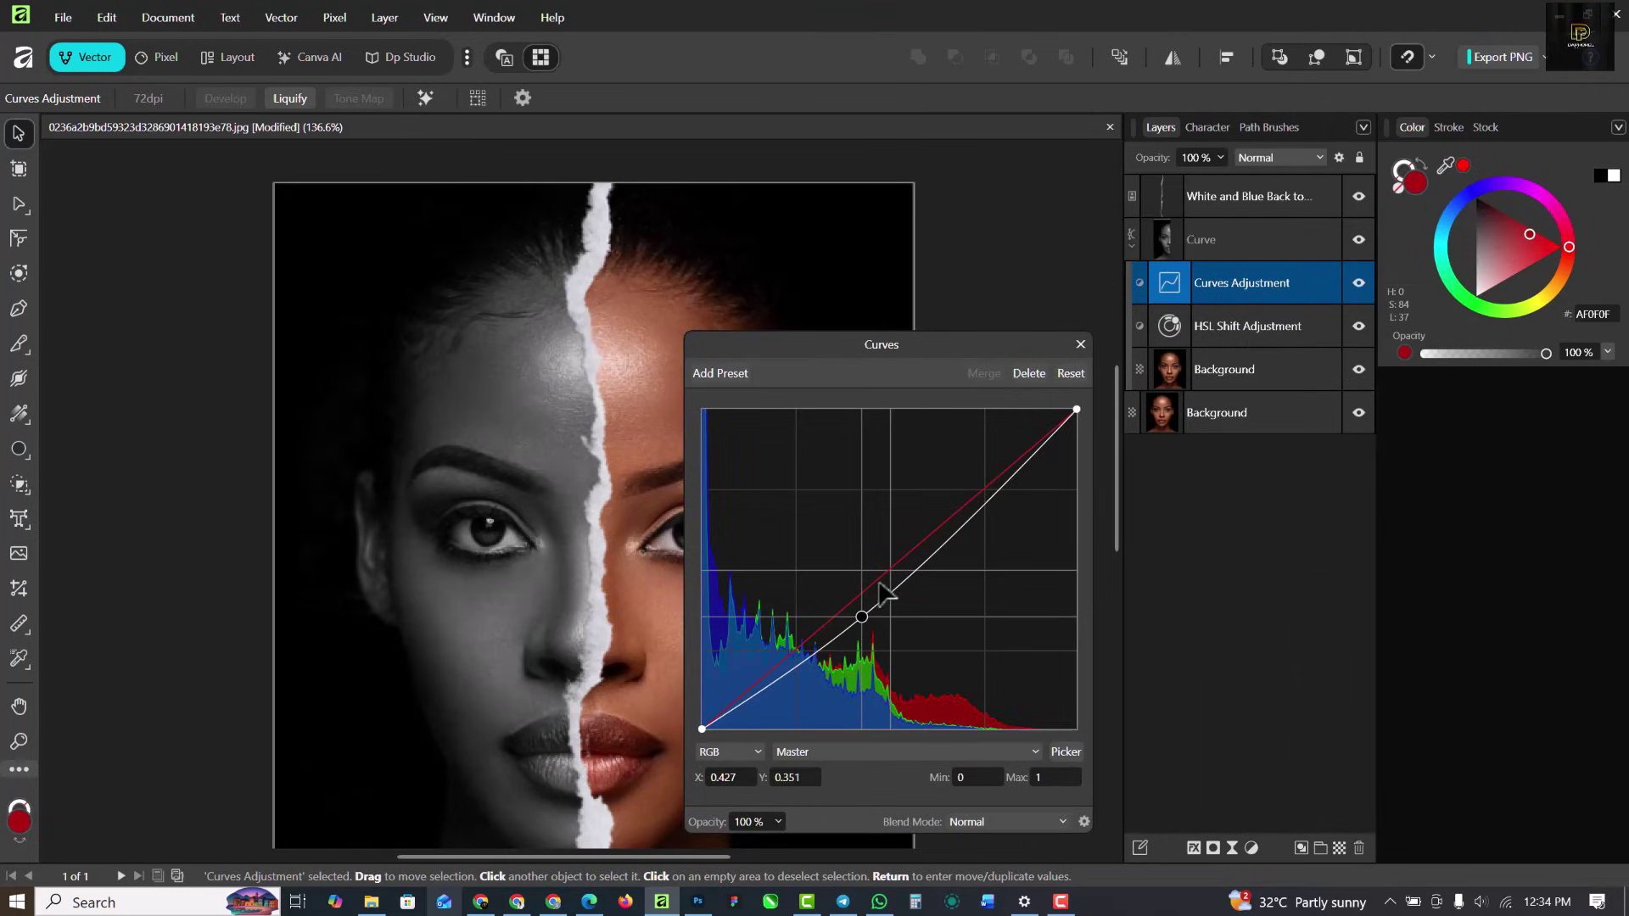
{"action": "left_click", "coordinate": [989, 493]}
{"action": "left_click_drag", "start_coordinate": [988, 493], "coordinate": [984, 486]}
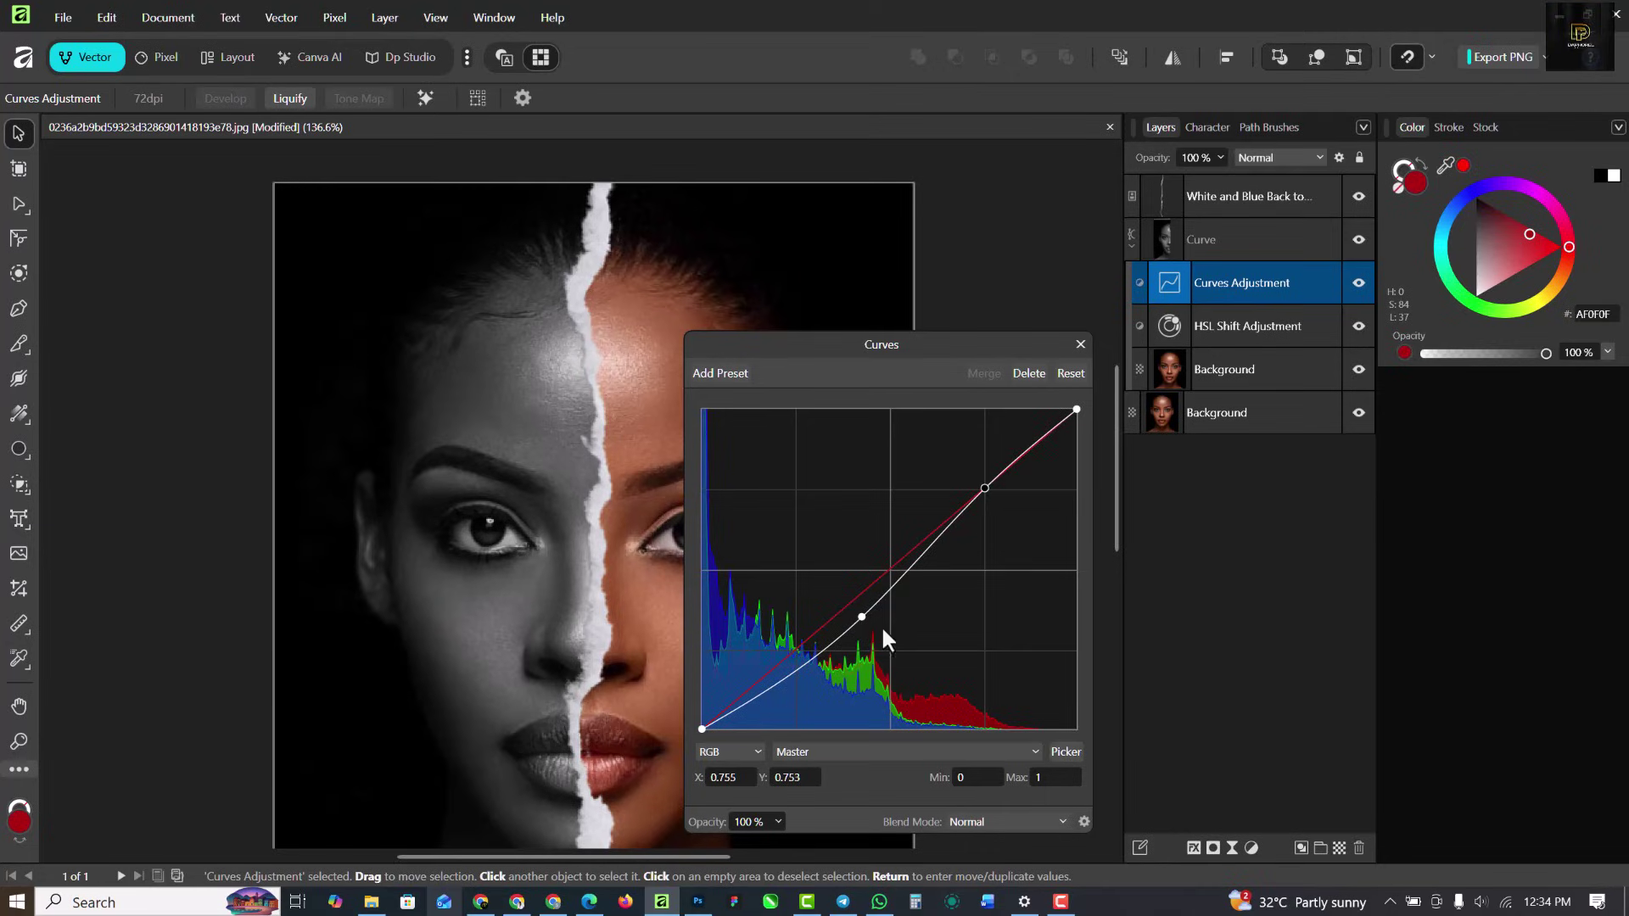
{"action": "left_click_drag", "start_coordinate": [860, 617], "coordinate": [853, 632]}
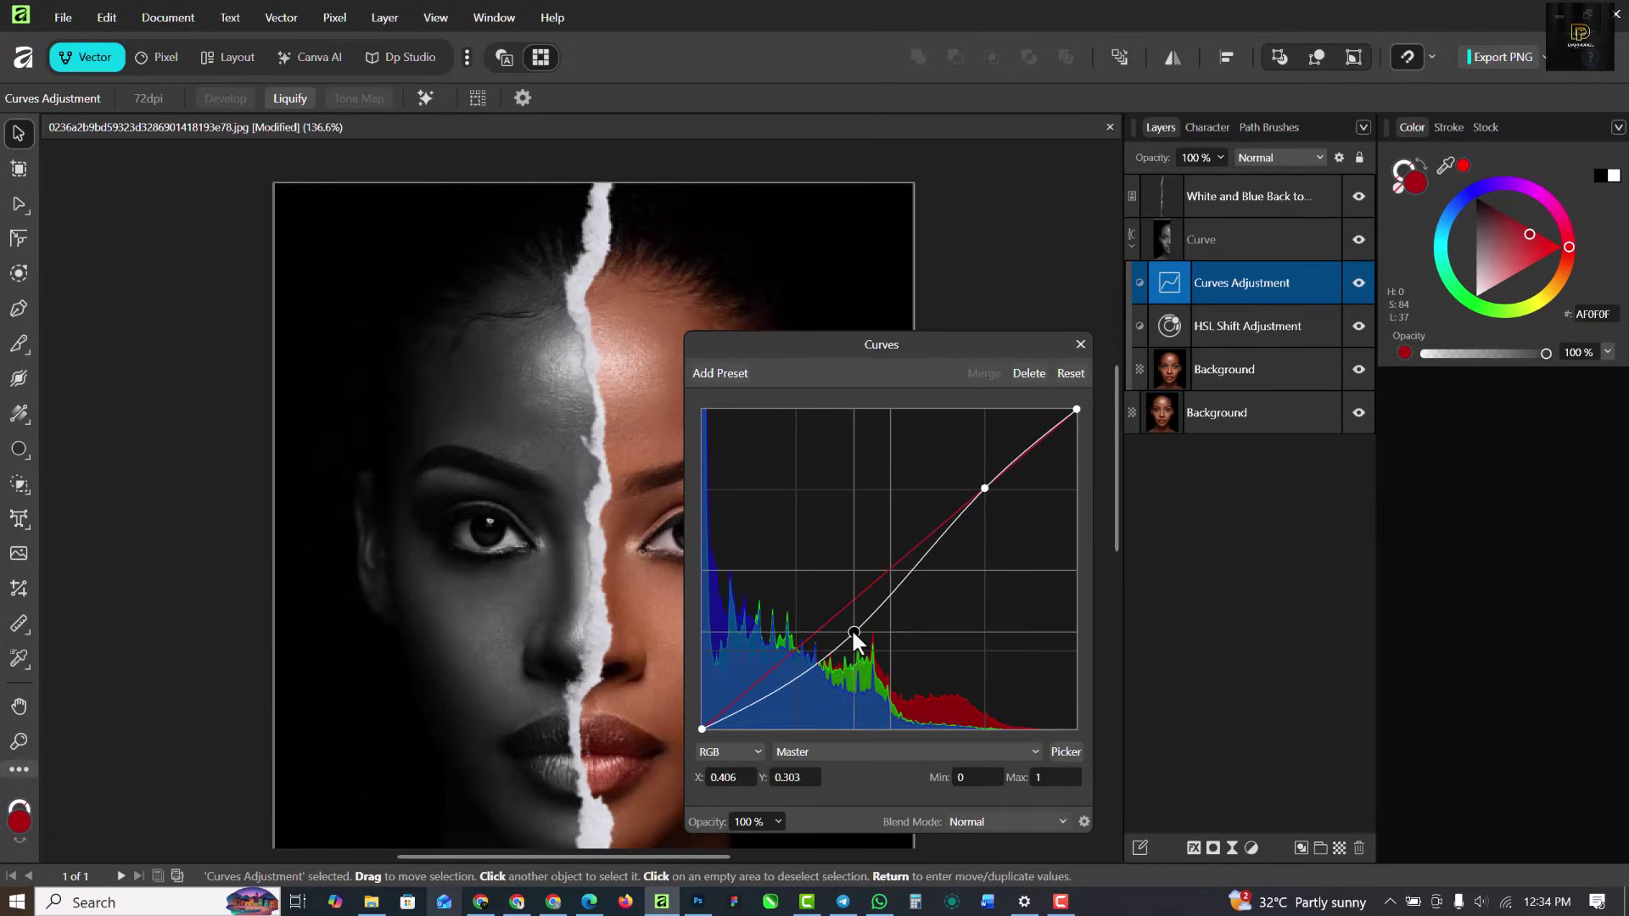
{"action": "left_click", "coordinate": [1081, 344]}
Collapse the Curve layer group in the Layers panel
{"action": "left_click", "coordinate": [1127, 243]}
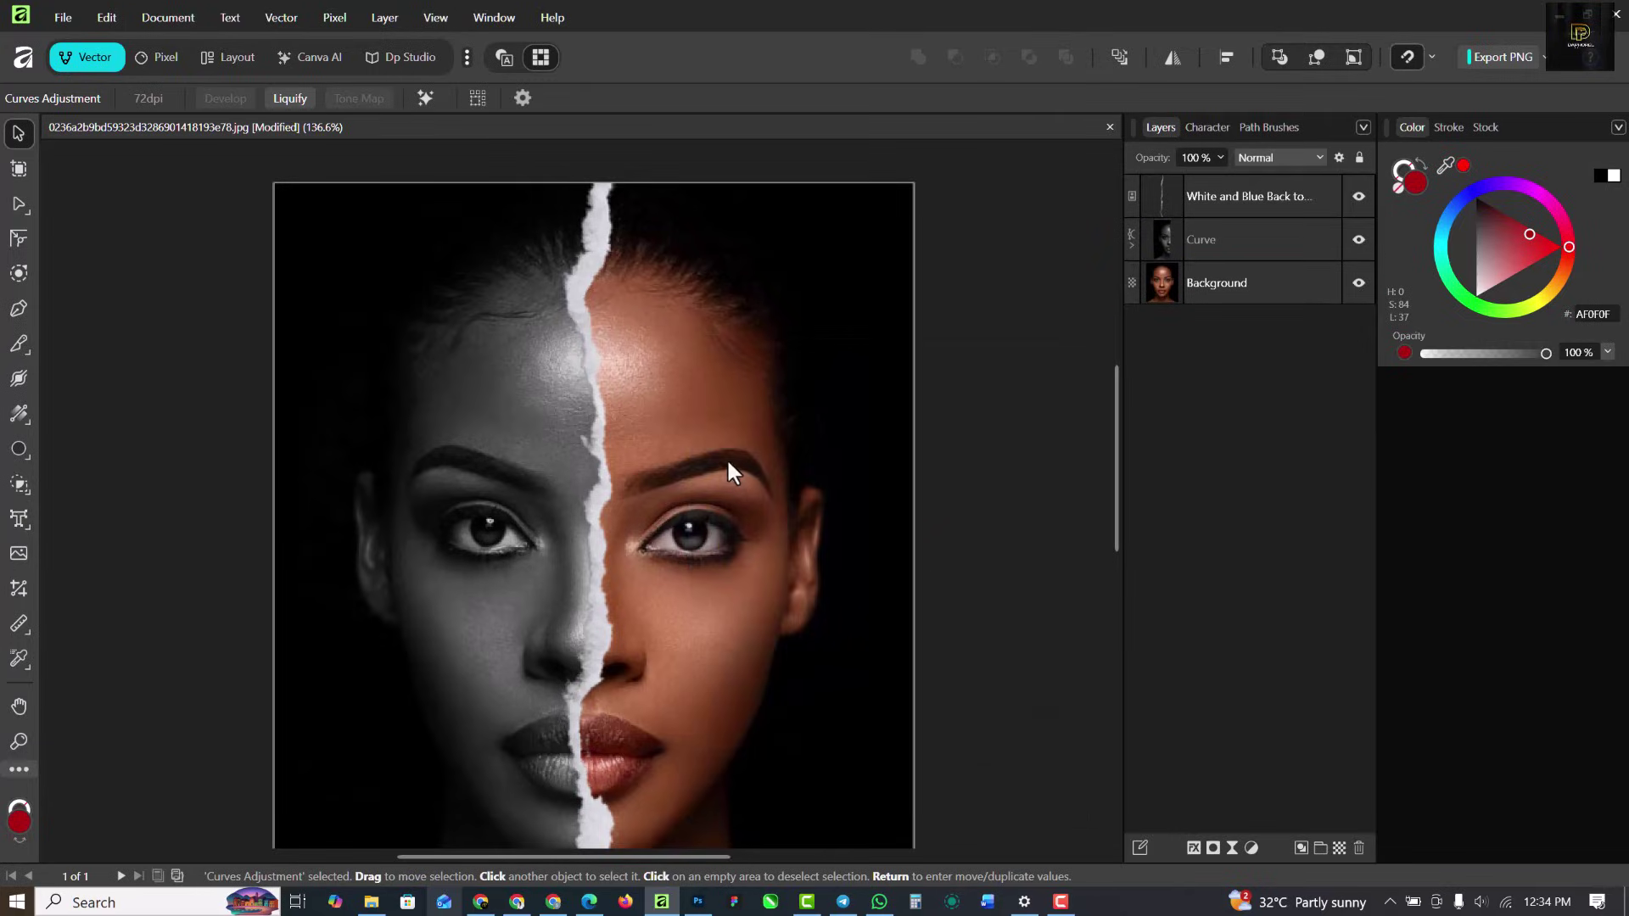
{"action": "scroll", "coordinate": [726, 458], "scroll_direction": "down", "scroll_amount": 4}
{"action": "scroll", "coordinate": [667, 512], "scroll_direction": "up", "scroll_amount": 5}
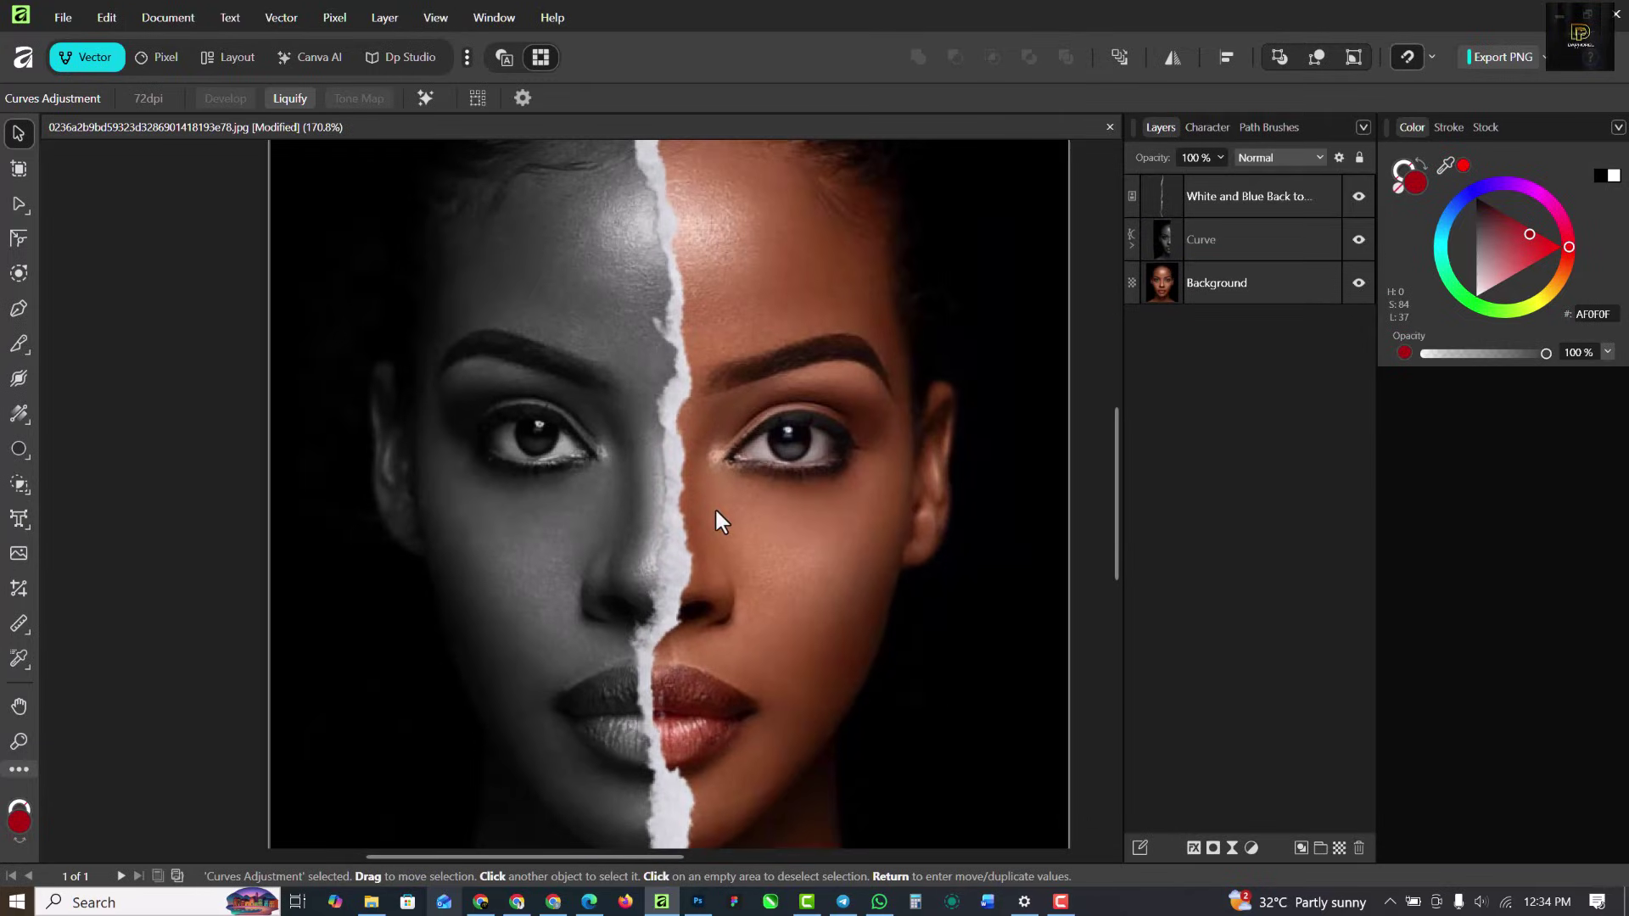
{"action": "scroll", "coordinate": [715, 509], "scroll_direction": "down", "scroll_amount": 3}
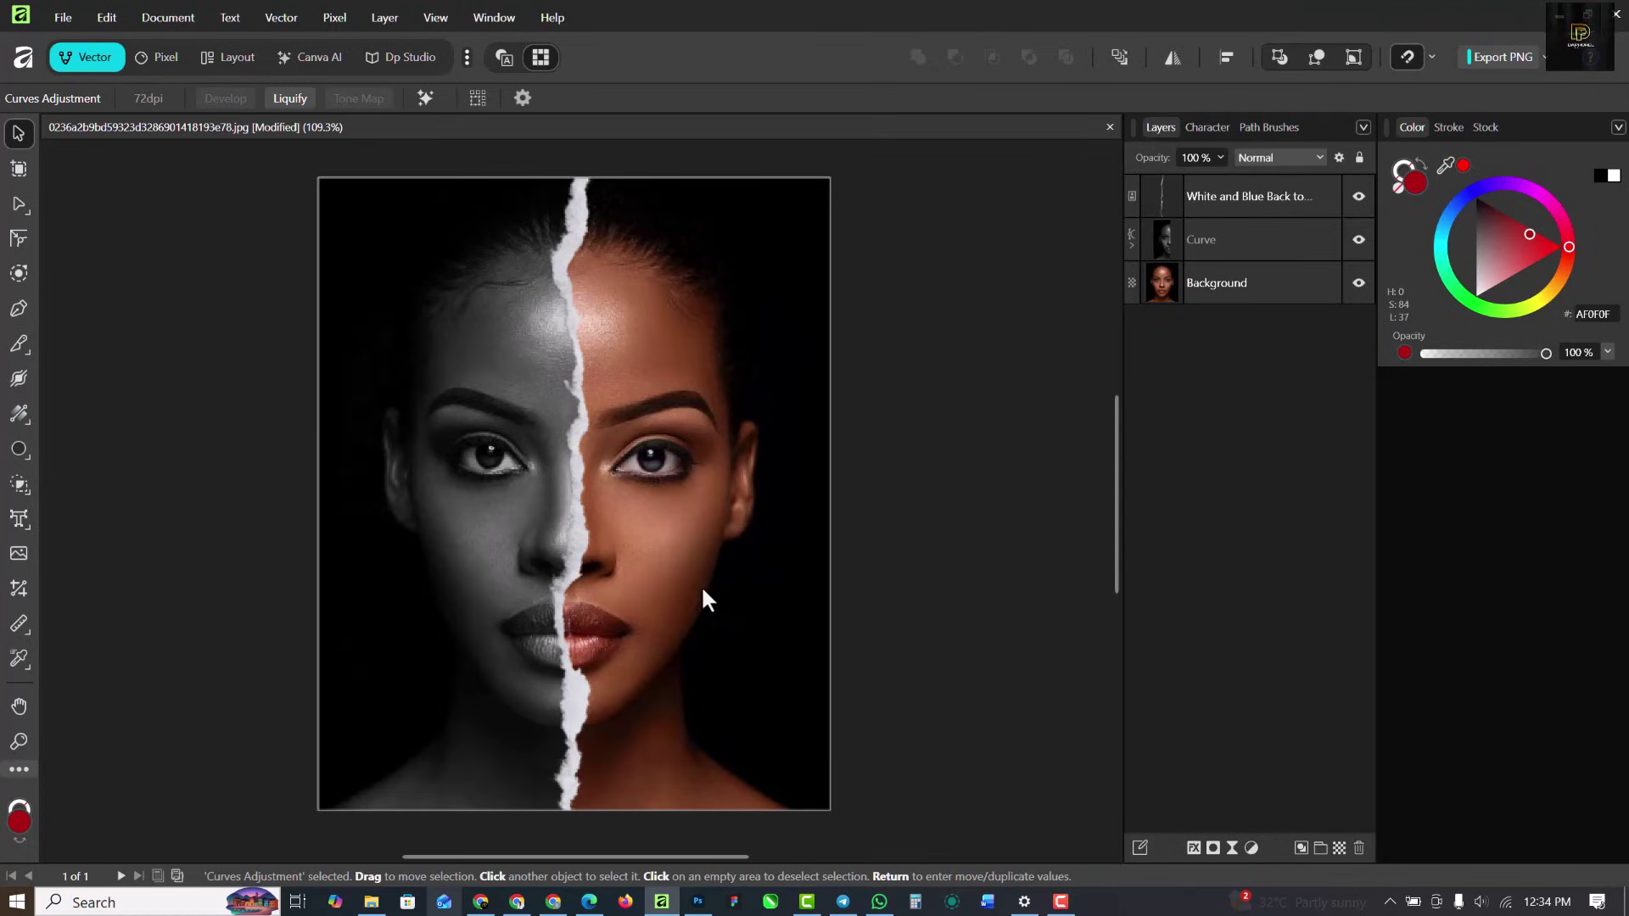
{"action": "scroll", "coordinate": [523, 429], "scroll_direction": "up", "scroll_amount": 1}
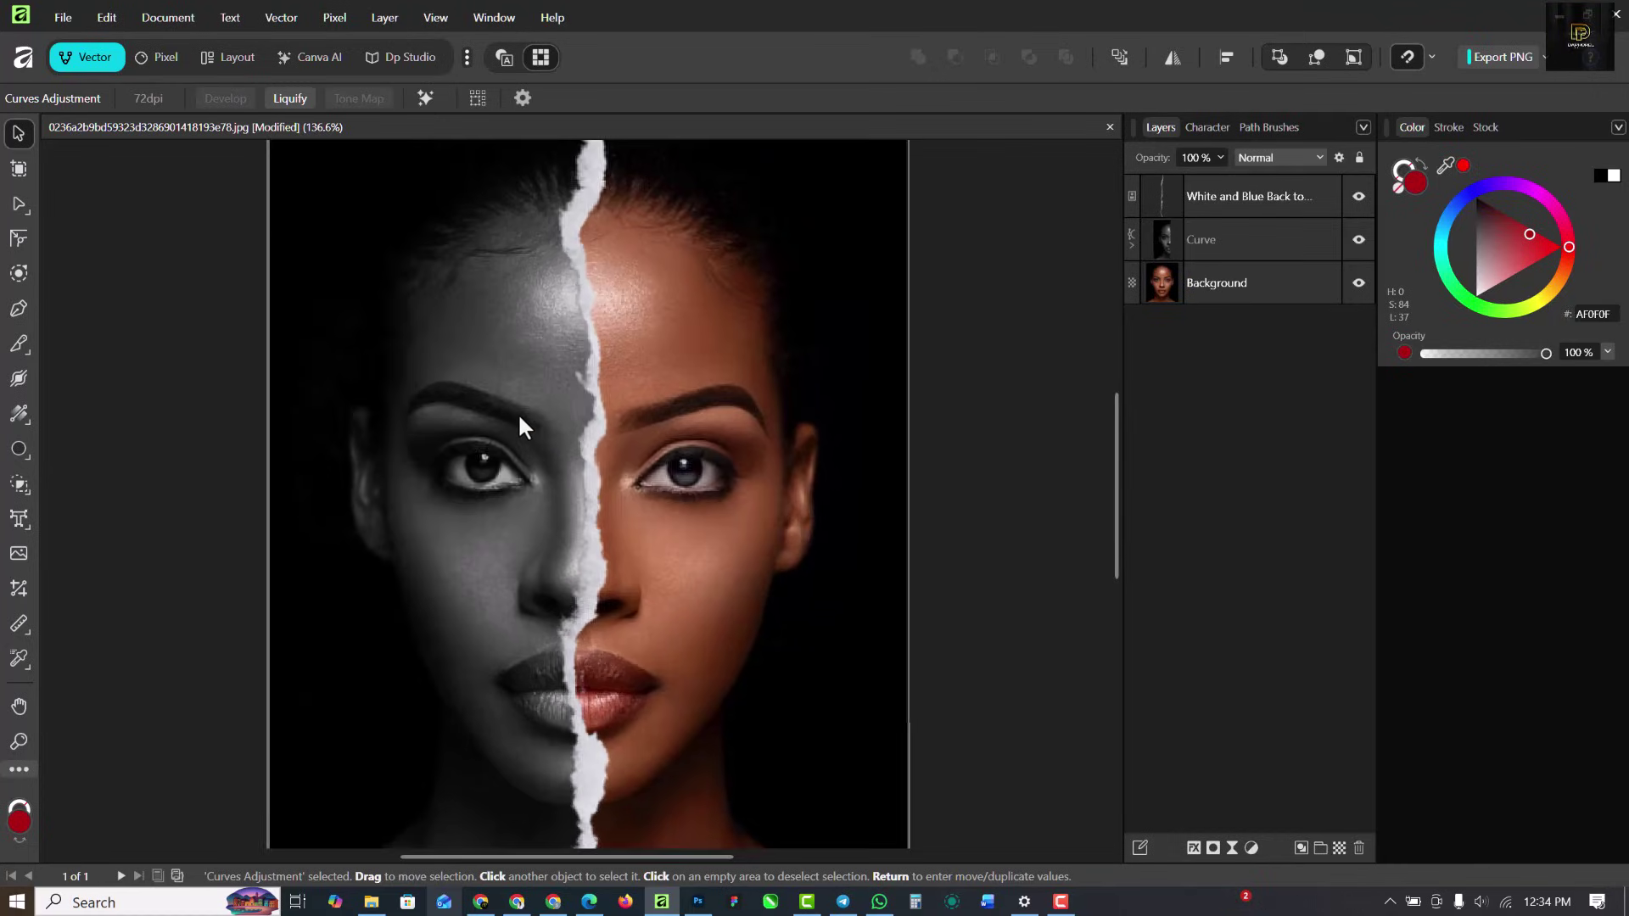
{"action": "scroll", "coordinate": [610, 416], "scroll_direction": "down", "scroll_amount": 2}
{"action": "scroll", "coordinate": [626, 368], "scroll_direction": "up", "scroll_amount": 3}
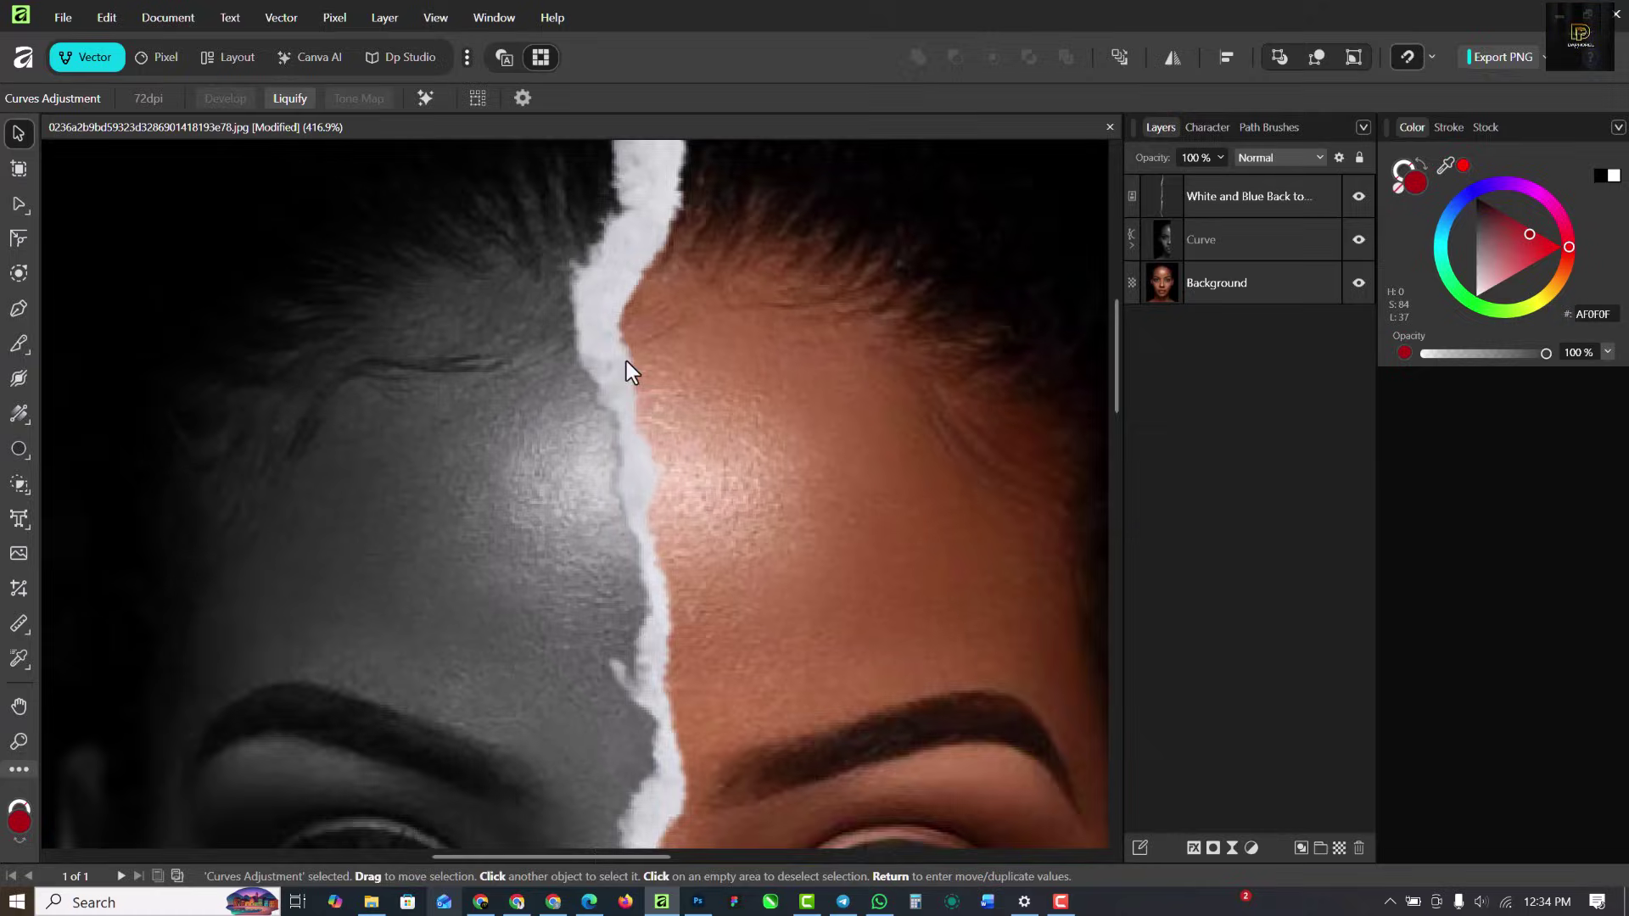
{"action": "scroll", "coordinate": [597, 353], "scroll_direction": "down", "scroll_amount": 4}
{"action": "scroll", "coordinate": [594, 350], "scroll_direction": "up", "scroll_amount": 2}
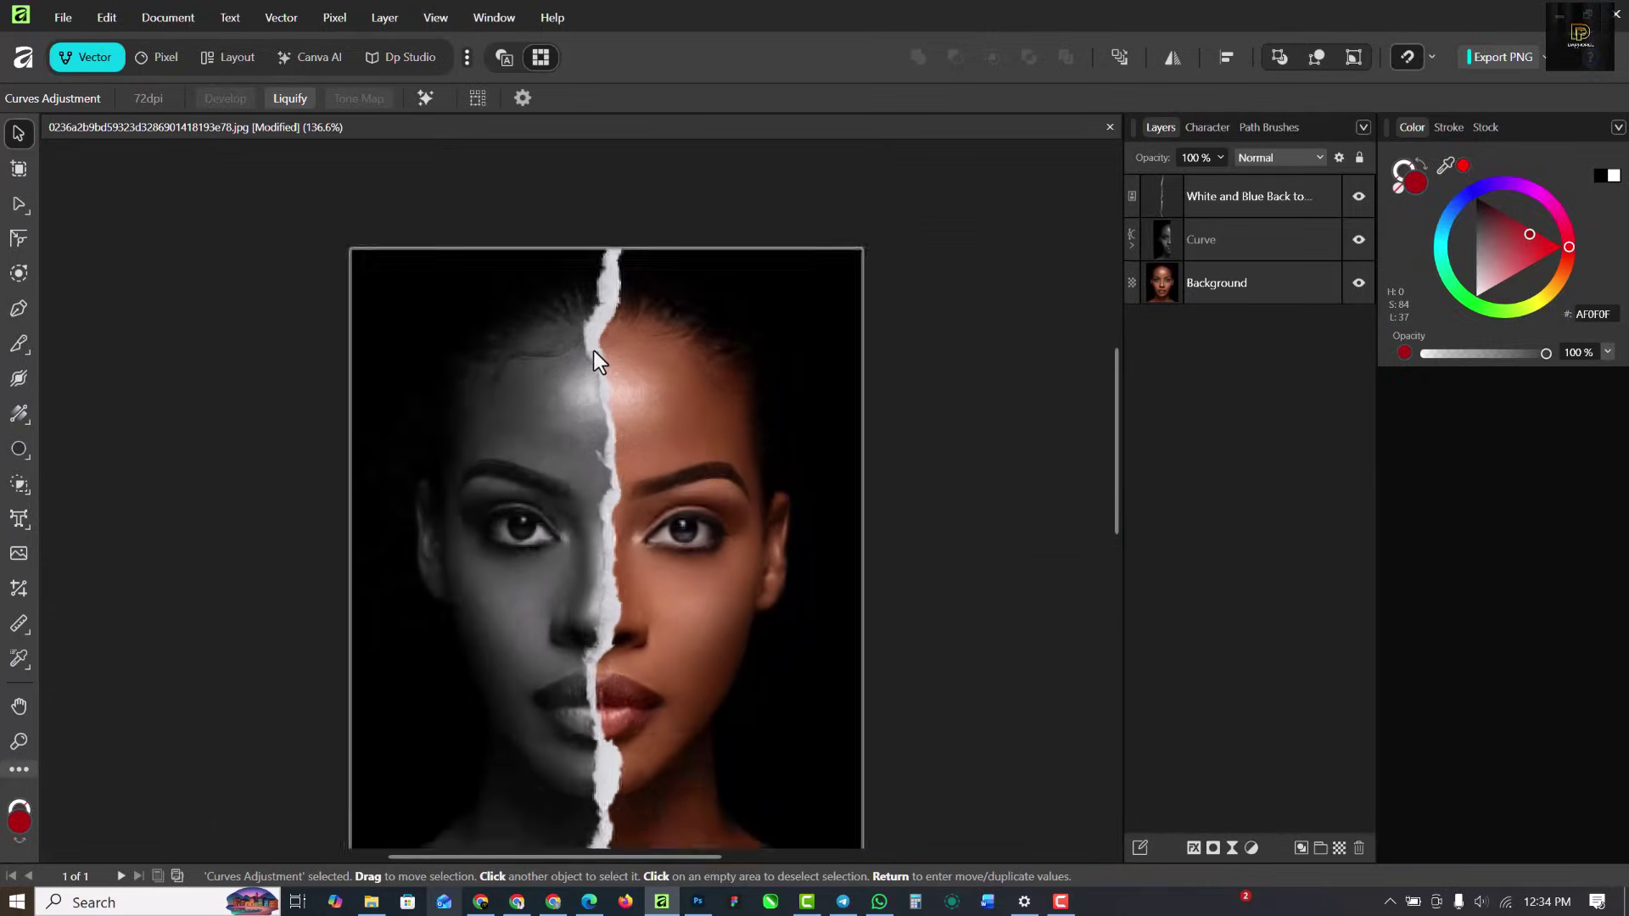
{"action": "scroll", "coordinate": [594, 349], "scroll_direction": "down", "scroll_amount": 1}
Drag shapes.png from the RESOURCE folder in File Explorer onto the Affinity poster canvas
{"action": "left_click", "coordinate": [371, 903]}
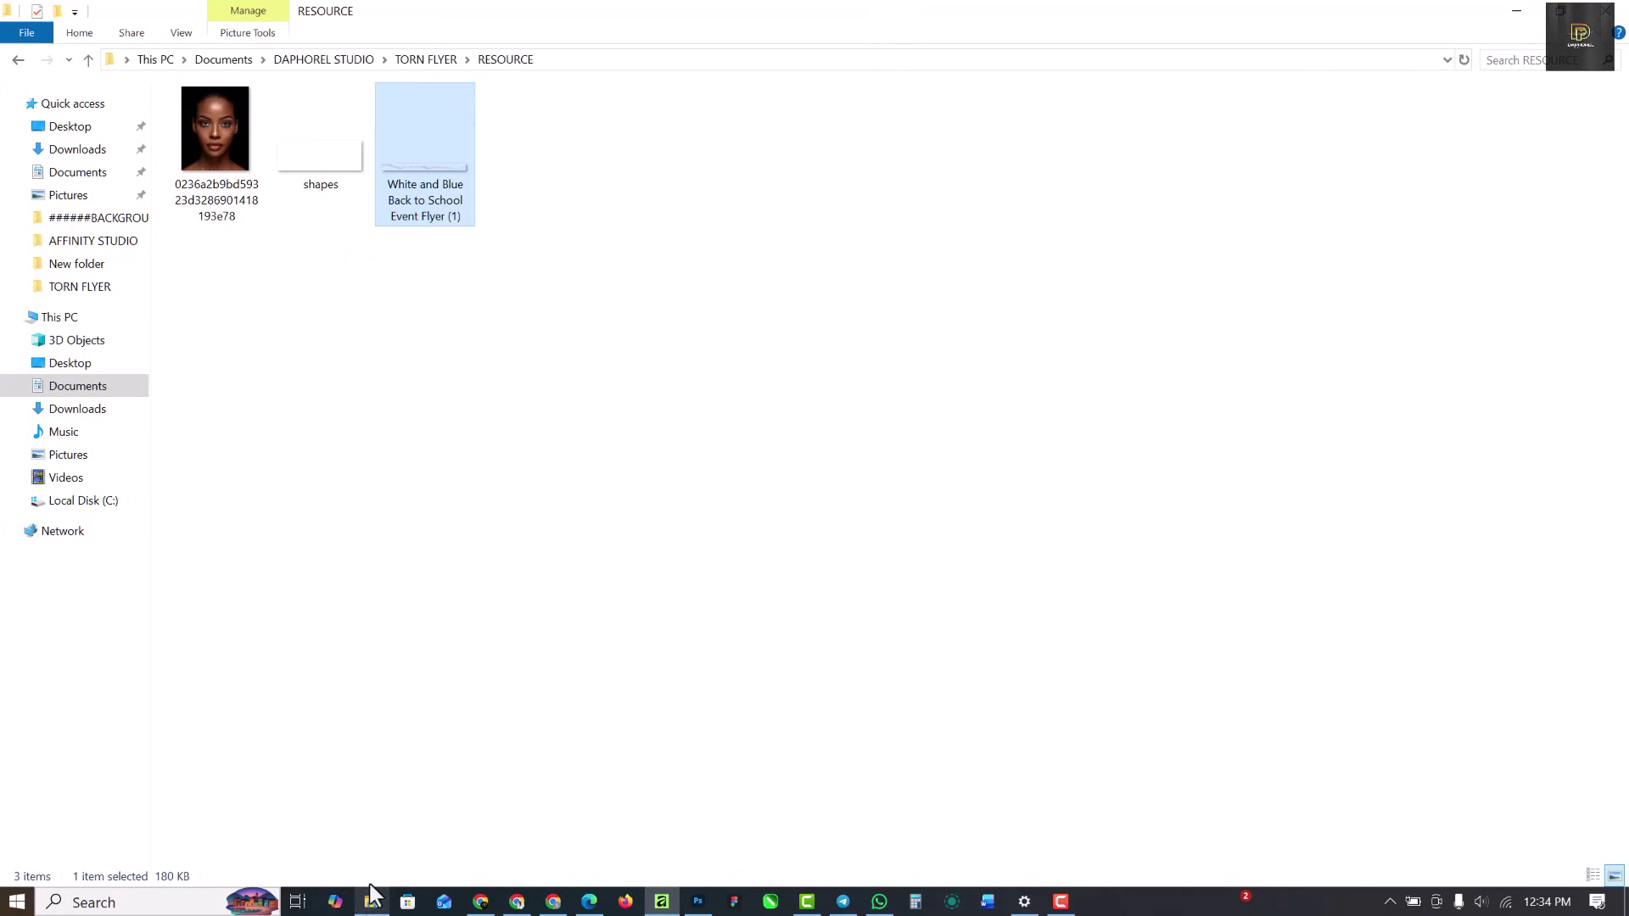
{"action": "left_click", "coordinate": [319, 167]}
{"action": "left_click_drag", "start_coordinate": [319, 166], "coordinate": [776, 365]}
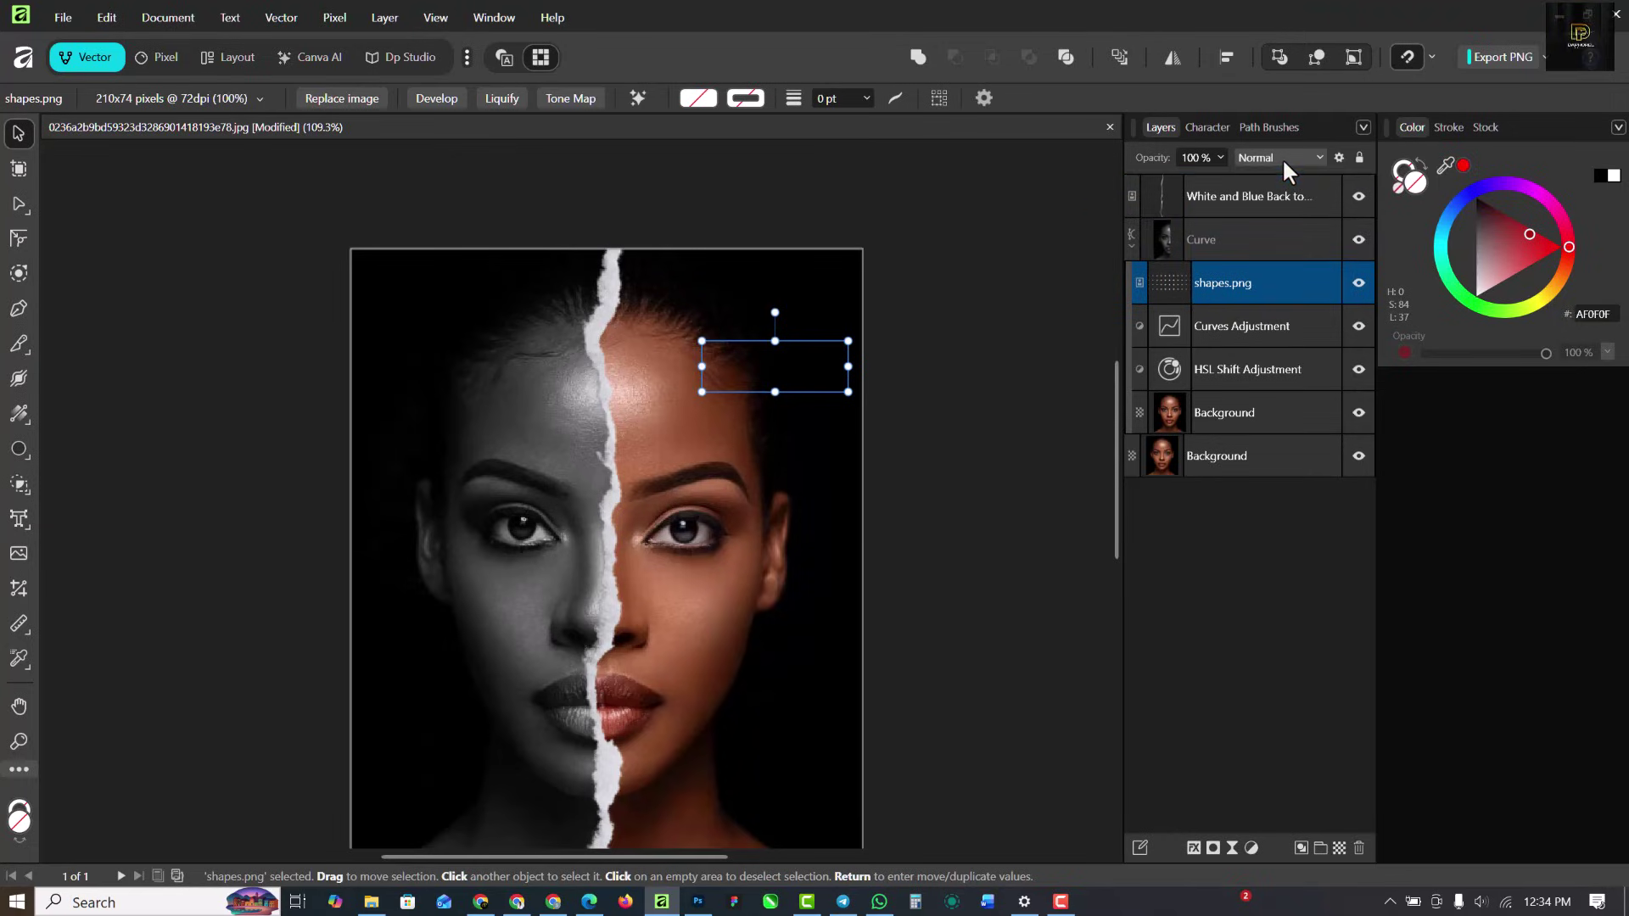
Bring the dot pattern to the front and place a copy near the bottom-right corner
{"action": "key", "text": "ctrl+shift+bracketright"}
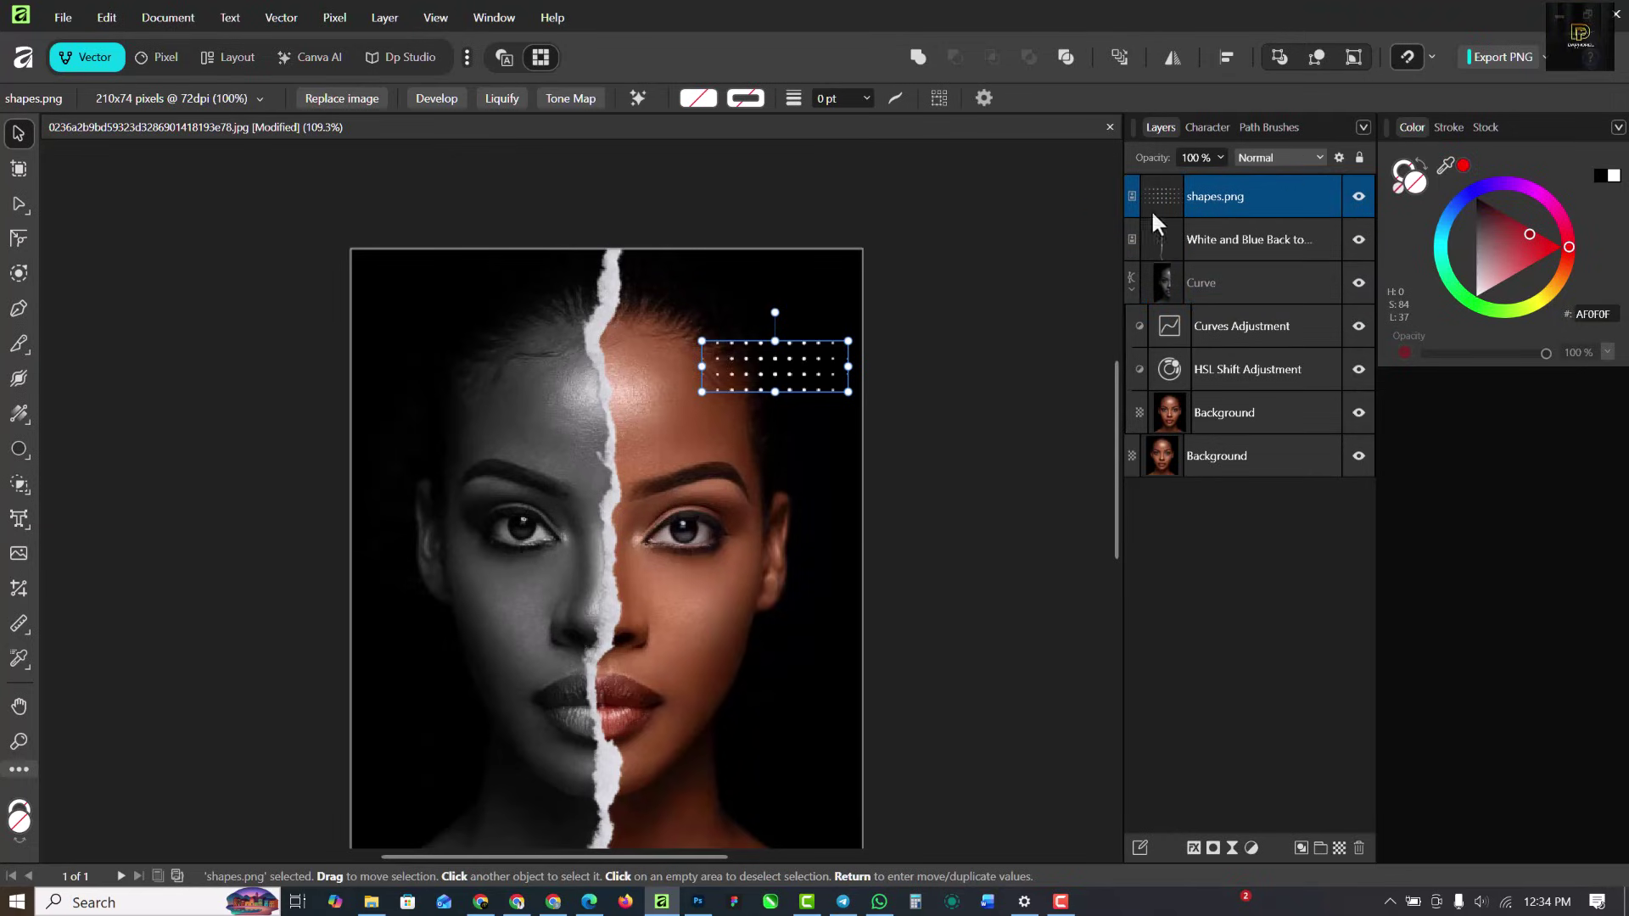
{"action": "left_click", "coordinate": [1131, 288]}
{"action": "mouse_move", "coordinate": [769, 395]}
{"action": "left_mouse_down"}
{"action": "mouse_move", "coordinate": [819, 329]}
{"action": "mouse_move", "coordinate": [833, 636]}
{"action": "mouse_move", "coordinate": [872, 775]}
{"action": "mouse_move", "coordinate": [901, 785]}
{"action": "left_mouse_up"}
{"action": "left_click", "coordinate": [959, 581]}
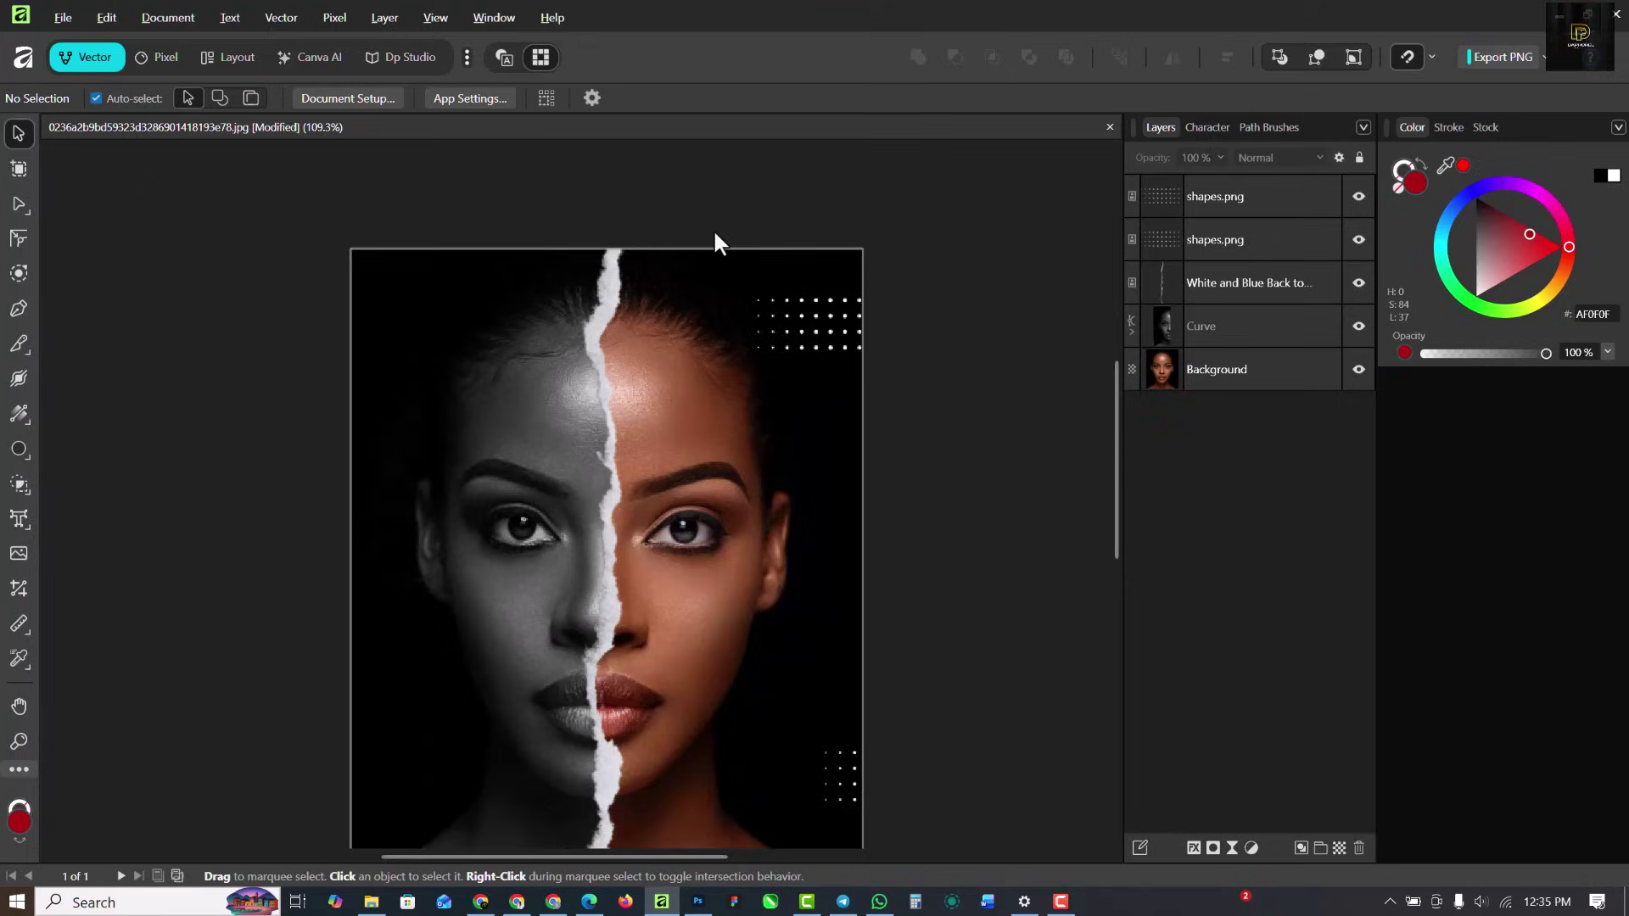
{"action": "scroll", "coordinate": [538, 680], "scroll_direction": "up", "scroll_amount": 3}
{"action": "scroll", "coordinate": [564, 480], "scroll_direction": "down", "scroll_amount": 4}
{"action": "scroll", "coordinate": [567, 456], "scroll_direction": "up", "scroll_amount": 5}
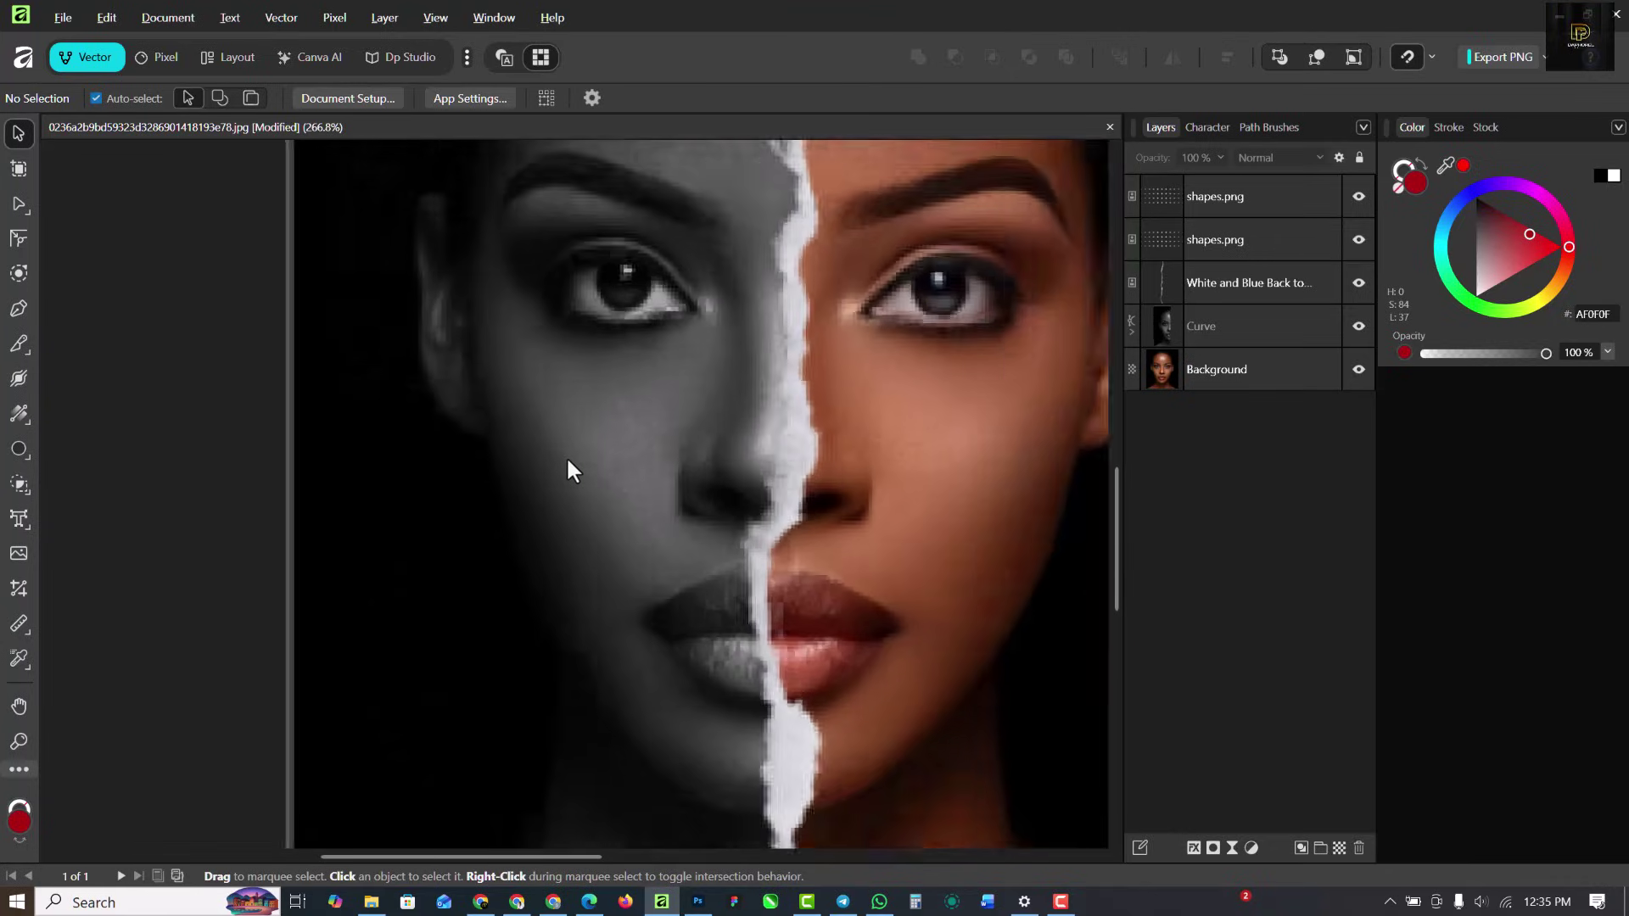
{"action": "scroll", "coordinate": [567, 456], "scroll_direction": "down", "scroll_amount": 3}
{"action": "scroll", "coordinate": [570, 436], "scroll_direction": "down", "scroll_amount": 1}
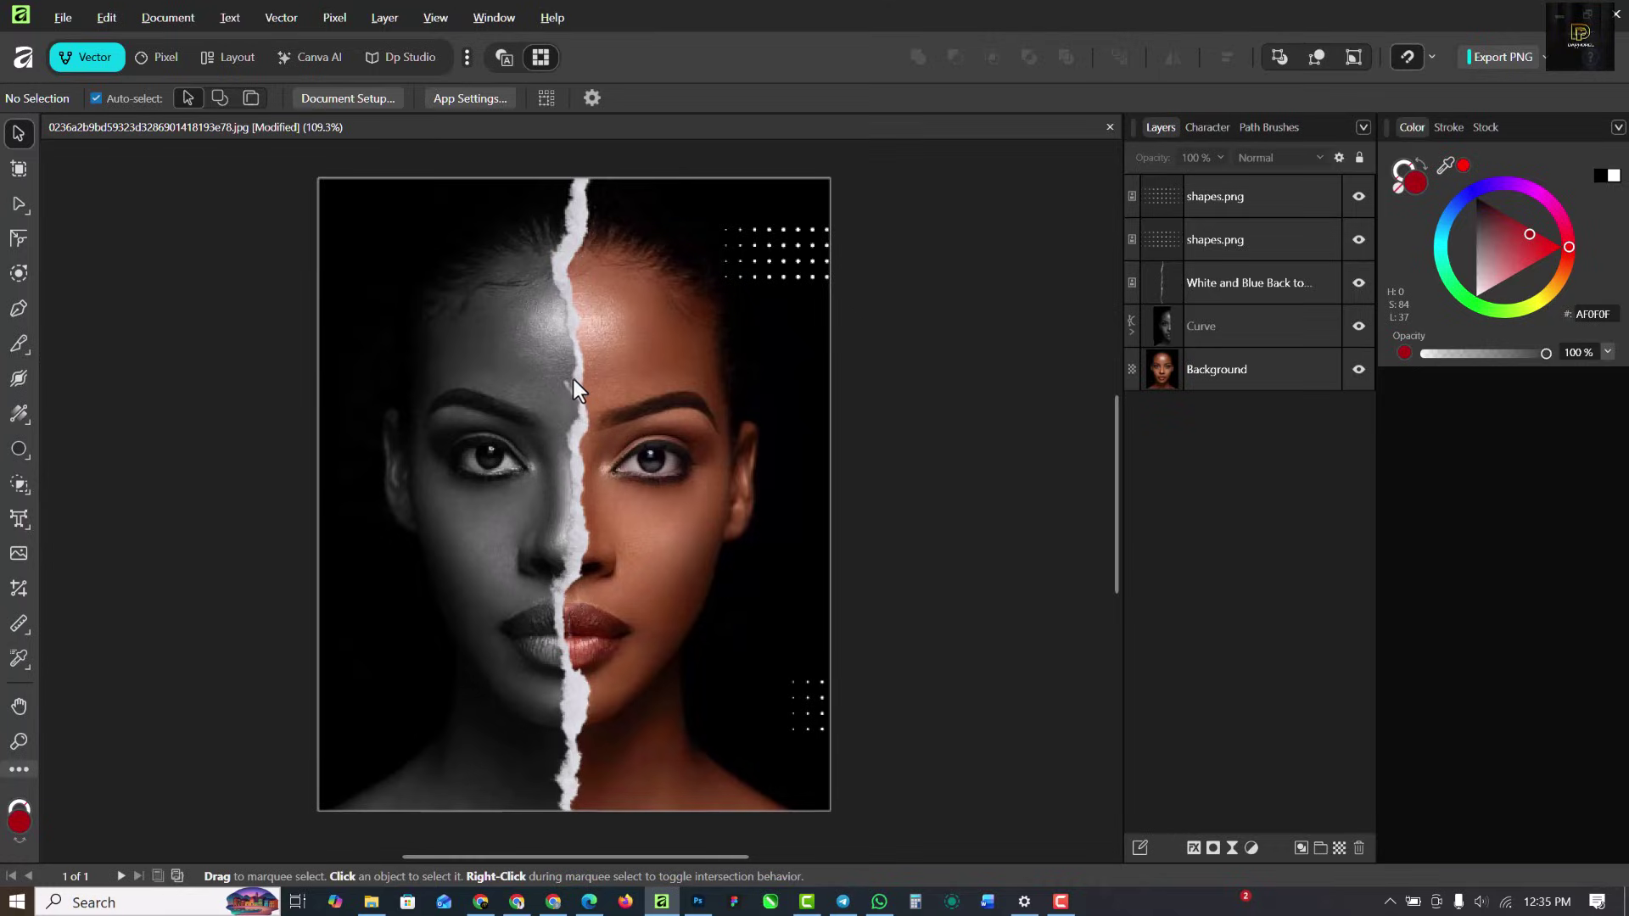
Return File Explorer to the TORN FLYER folder and minimize it
{"action": "left_click", "coordinate": [371, 902]}
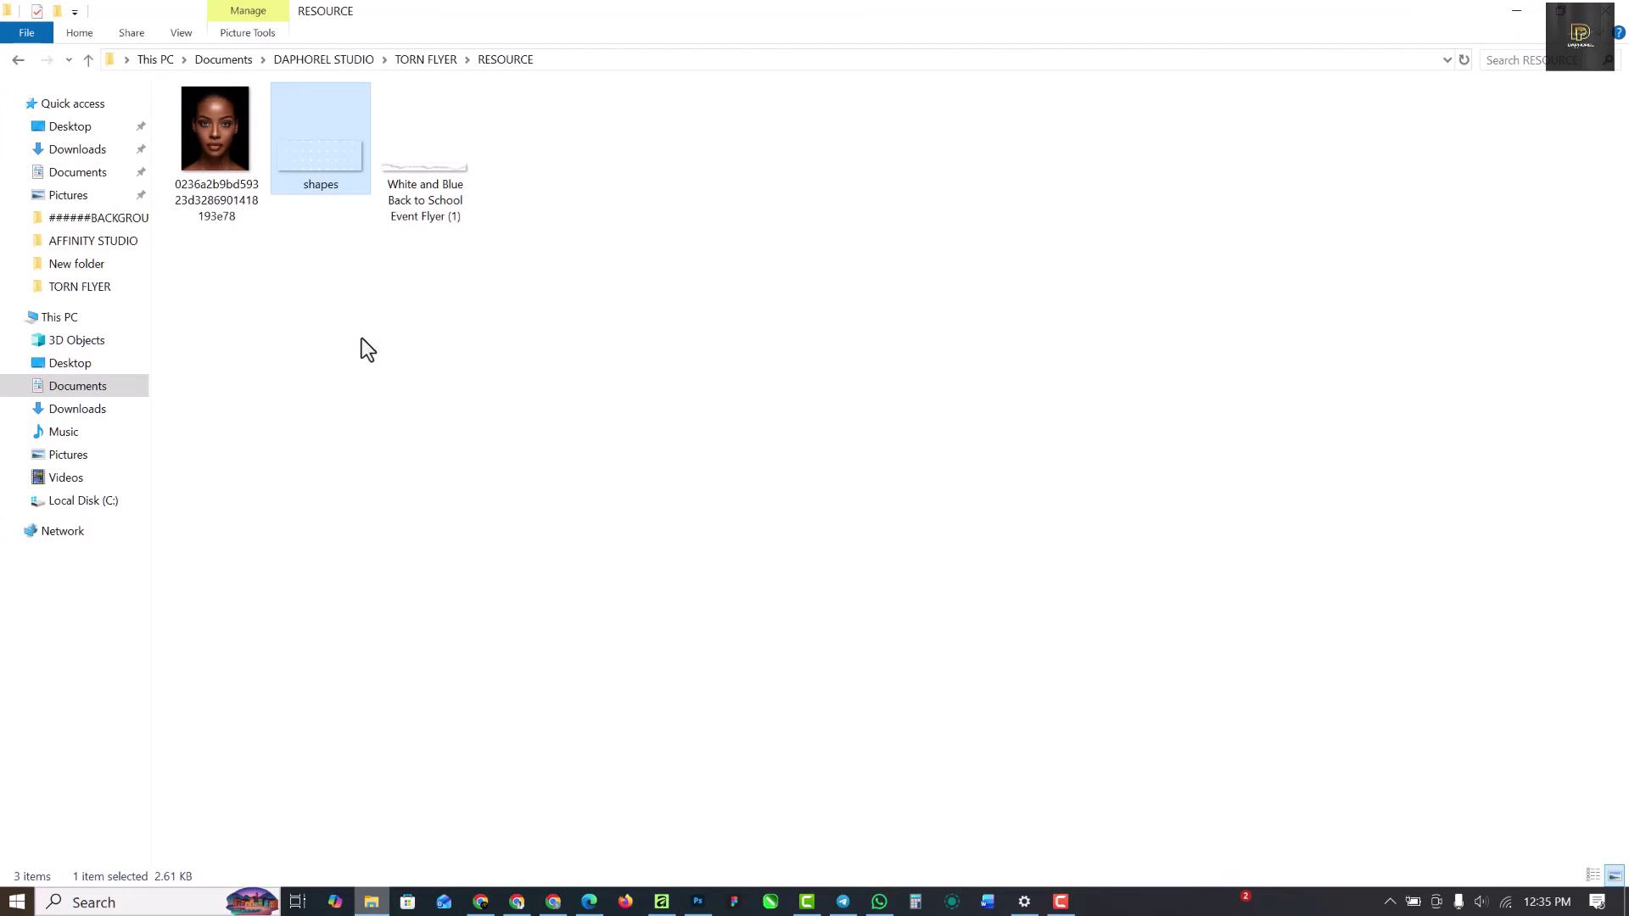
{"action": "left_click", "coordinate": [17, 62]}
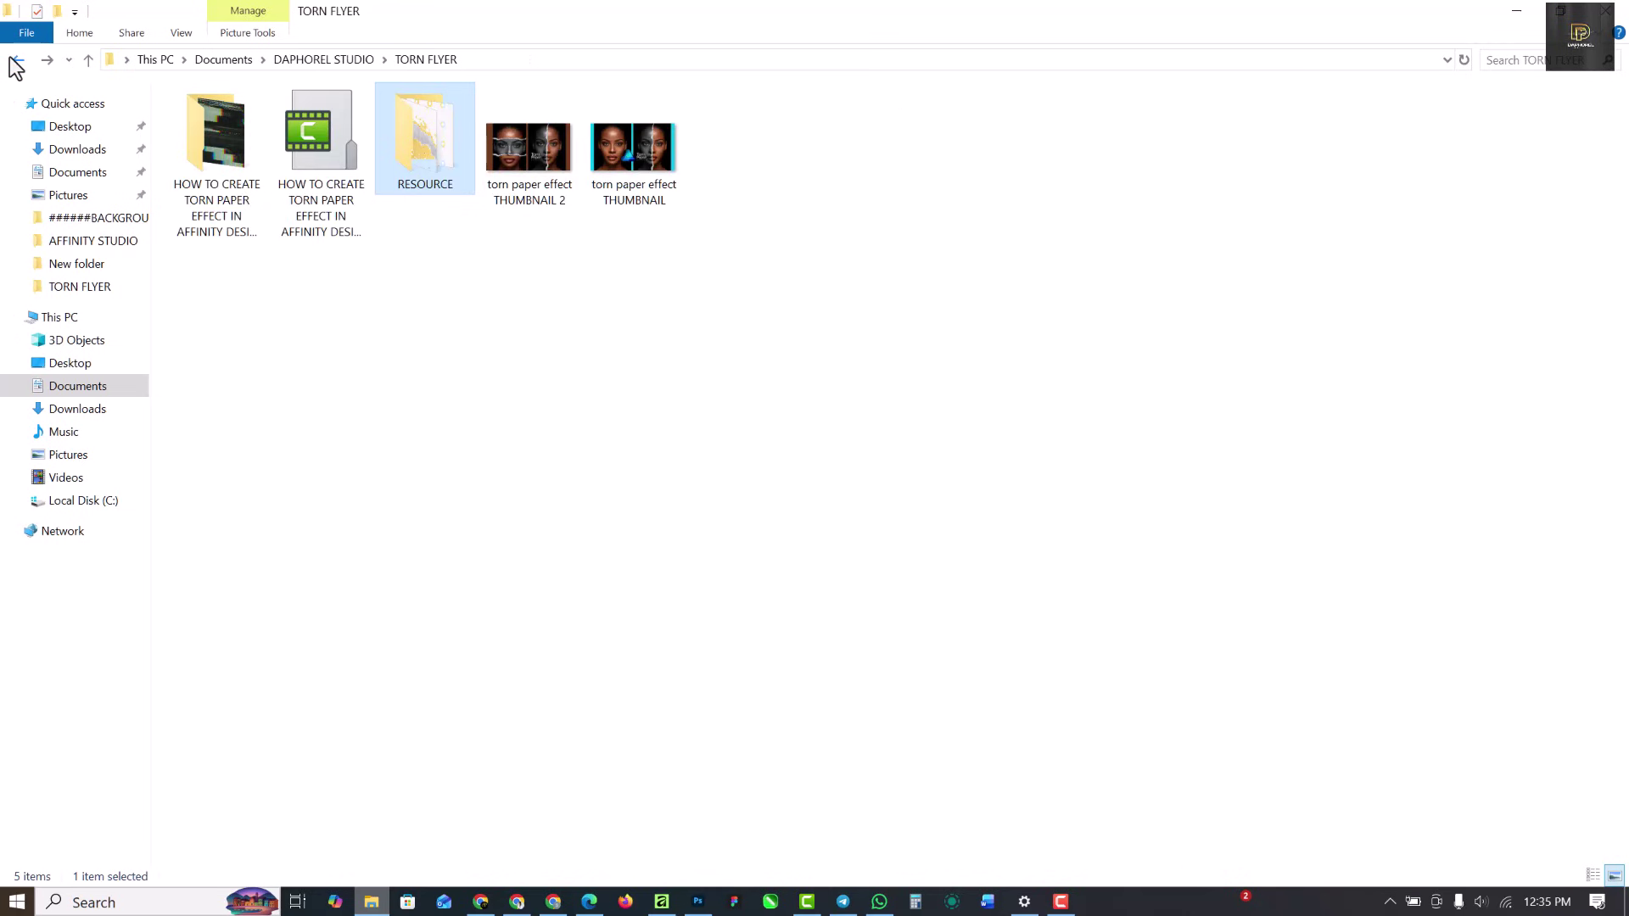
{"action": "left_click", "coordinate": [1517, 12]}
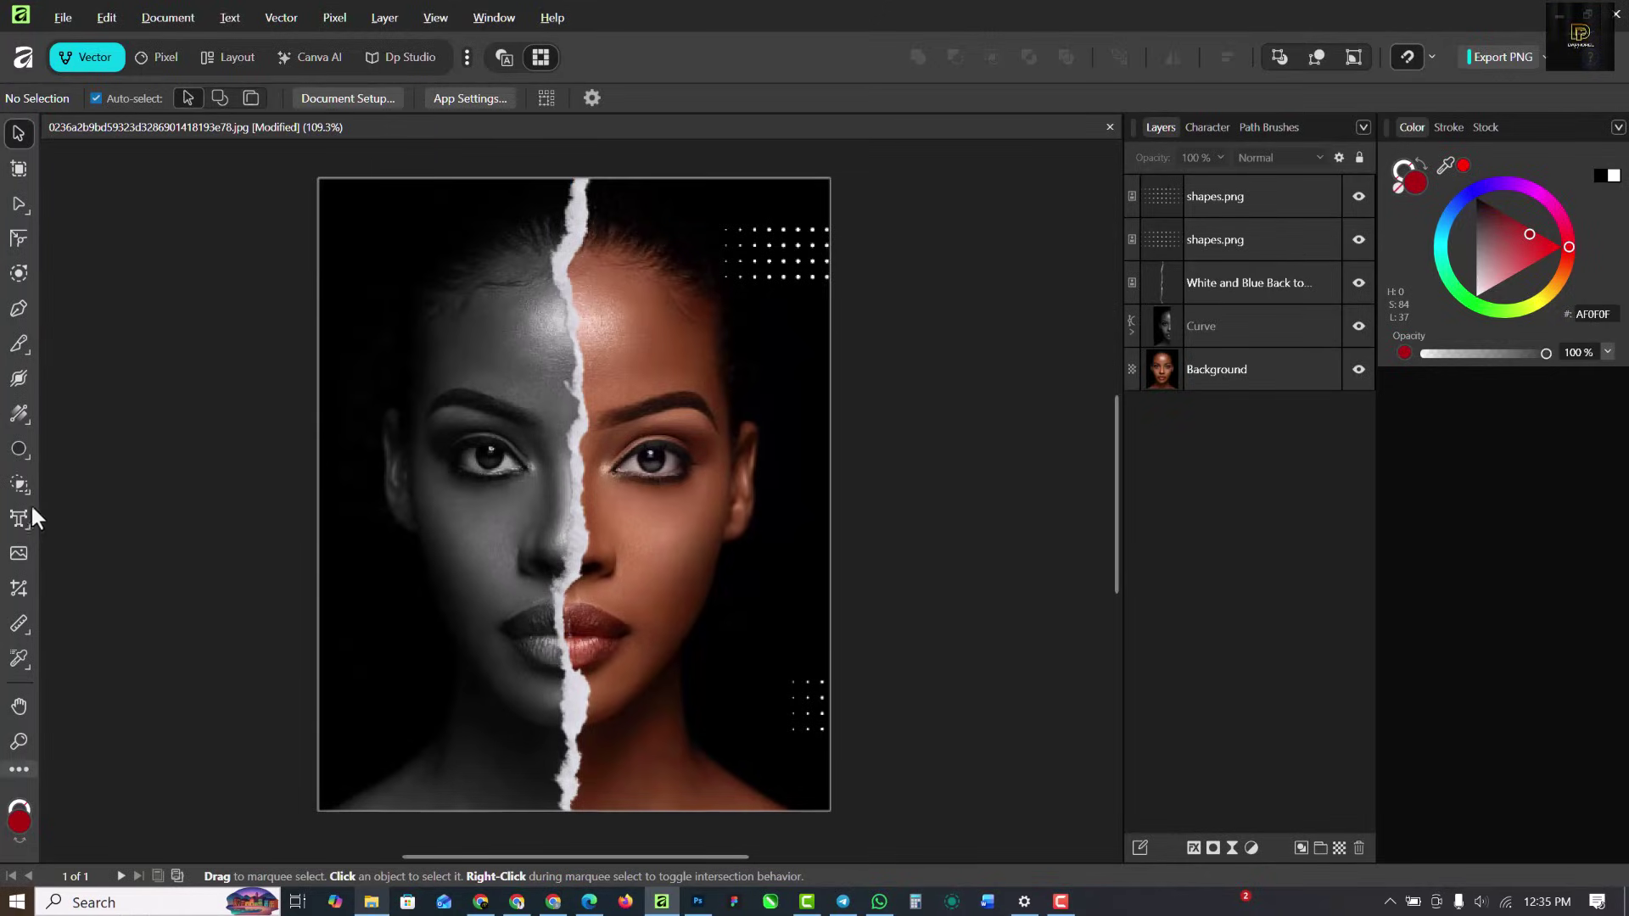
Add white artistic text 'tORN PAPER' on the lower-left of the portrait
{"action": "key", "text": "t"}
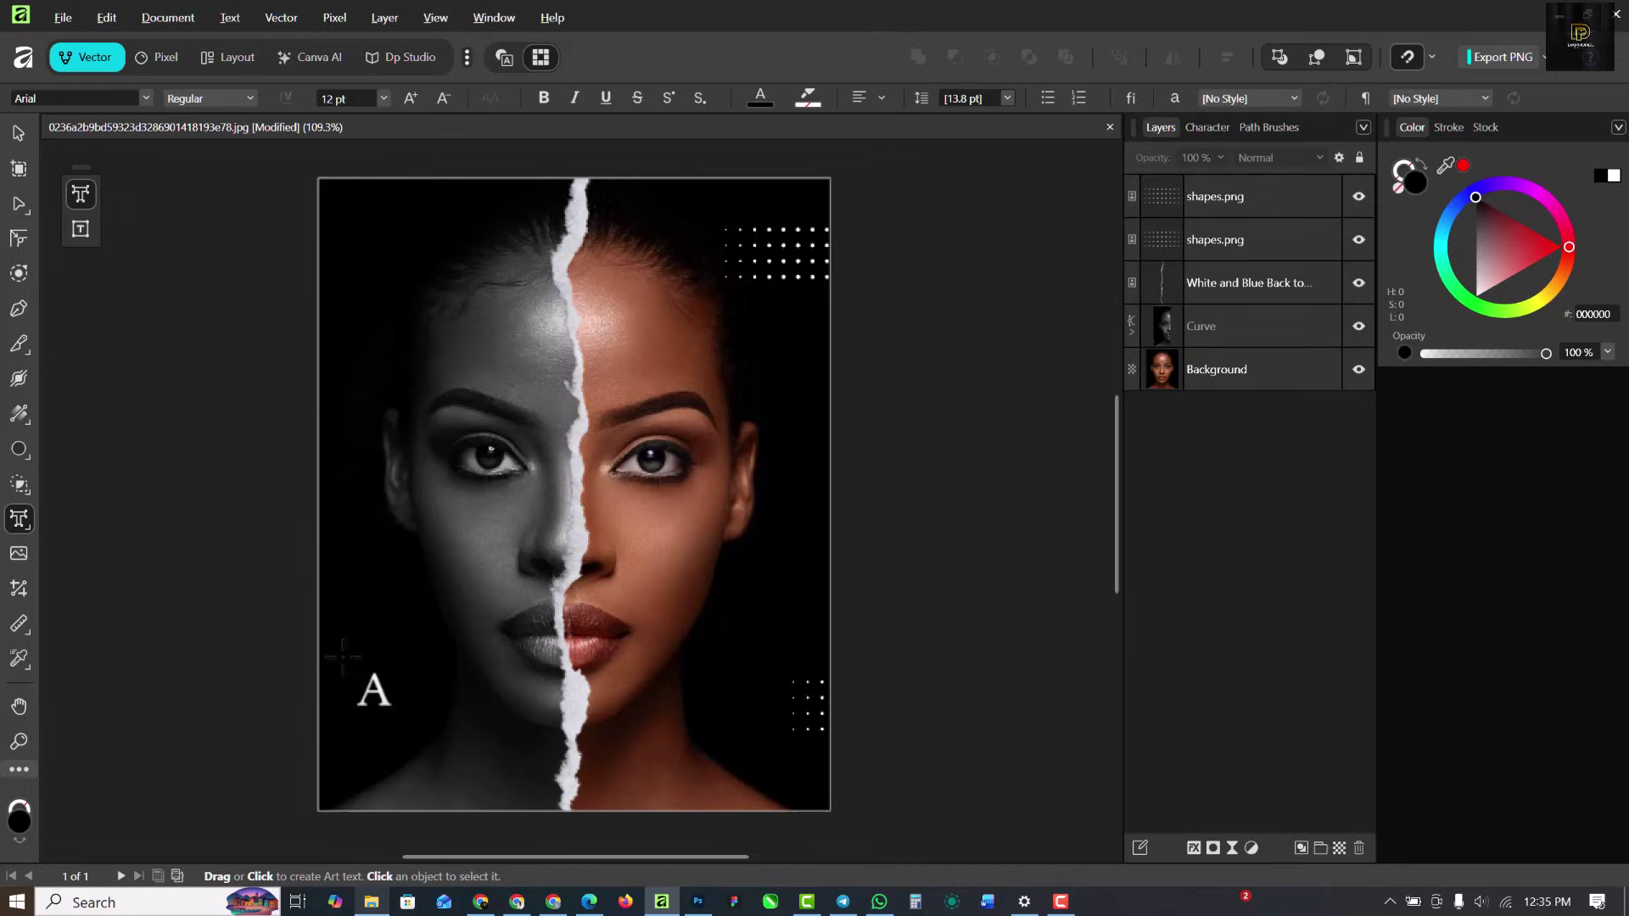
{"action": "left_click", "coordinate": [374, 649]}
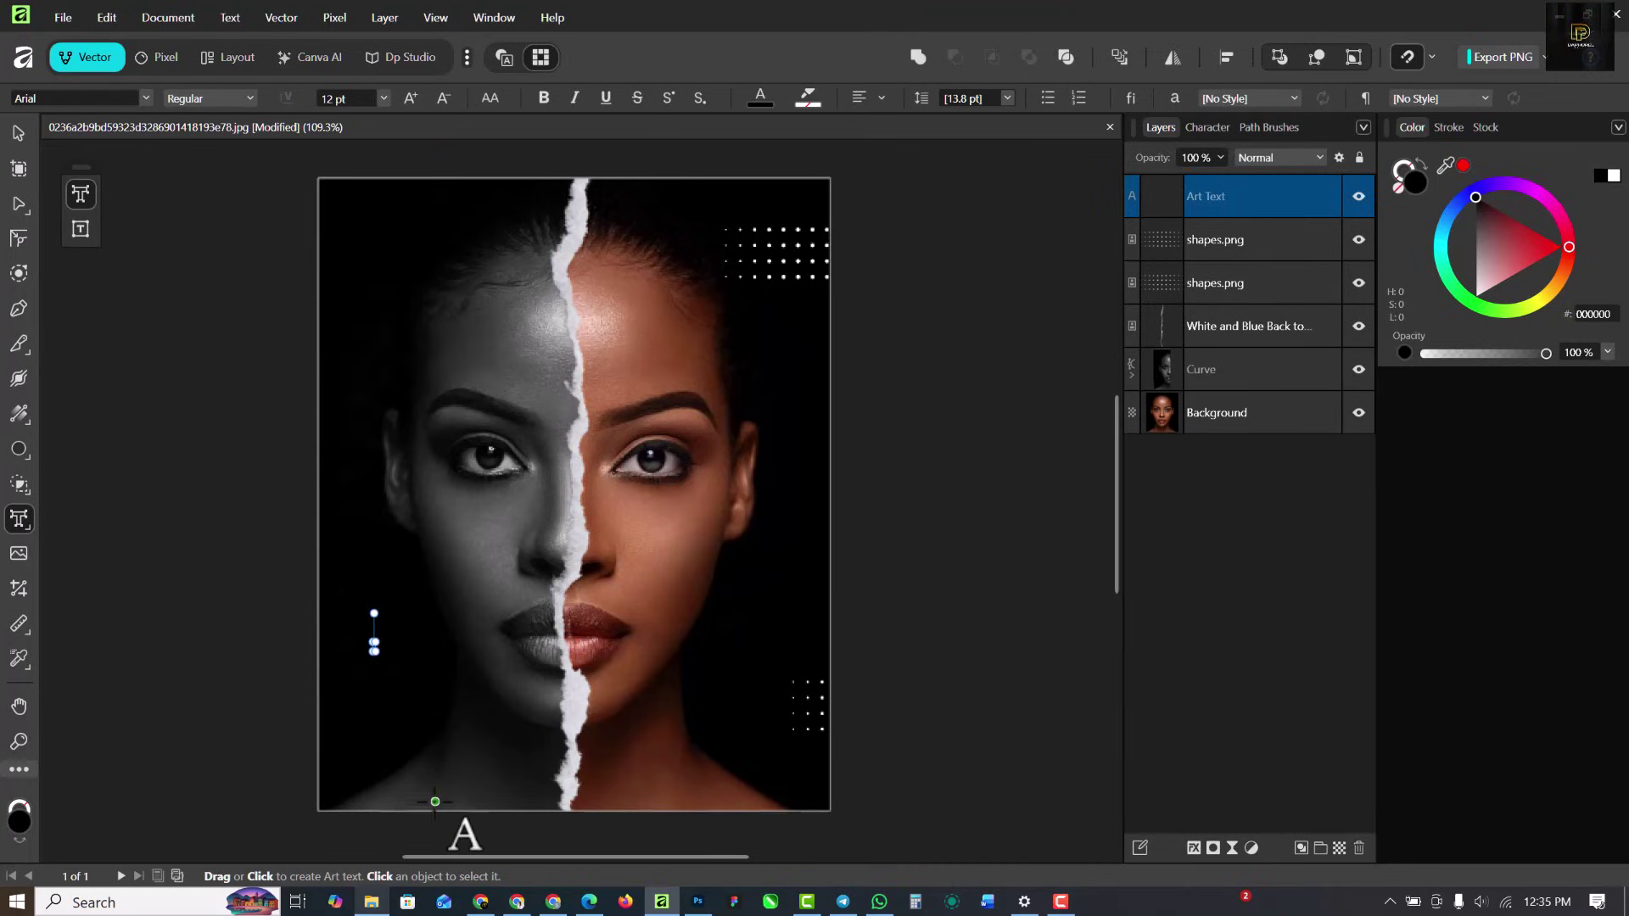
{"action": "type", "text": "tORN"}
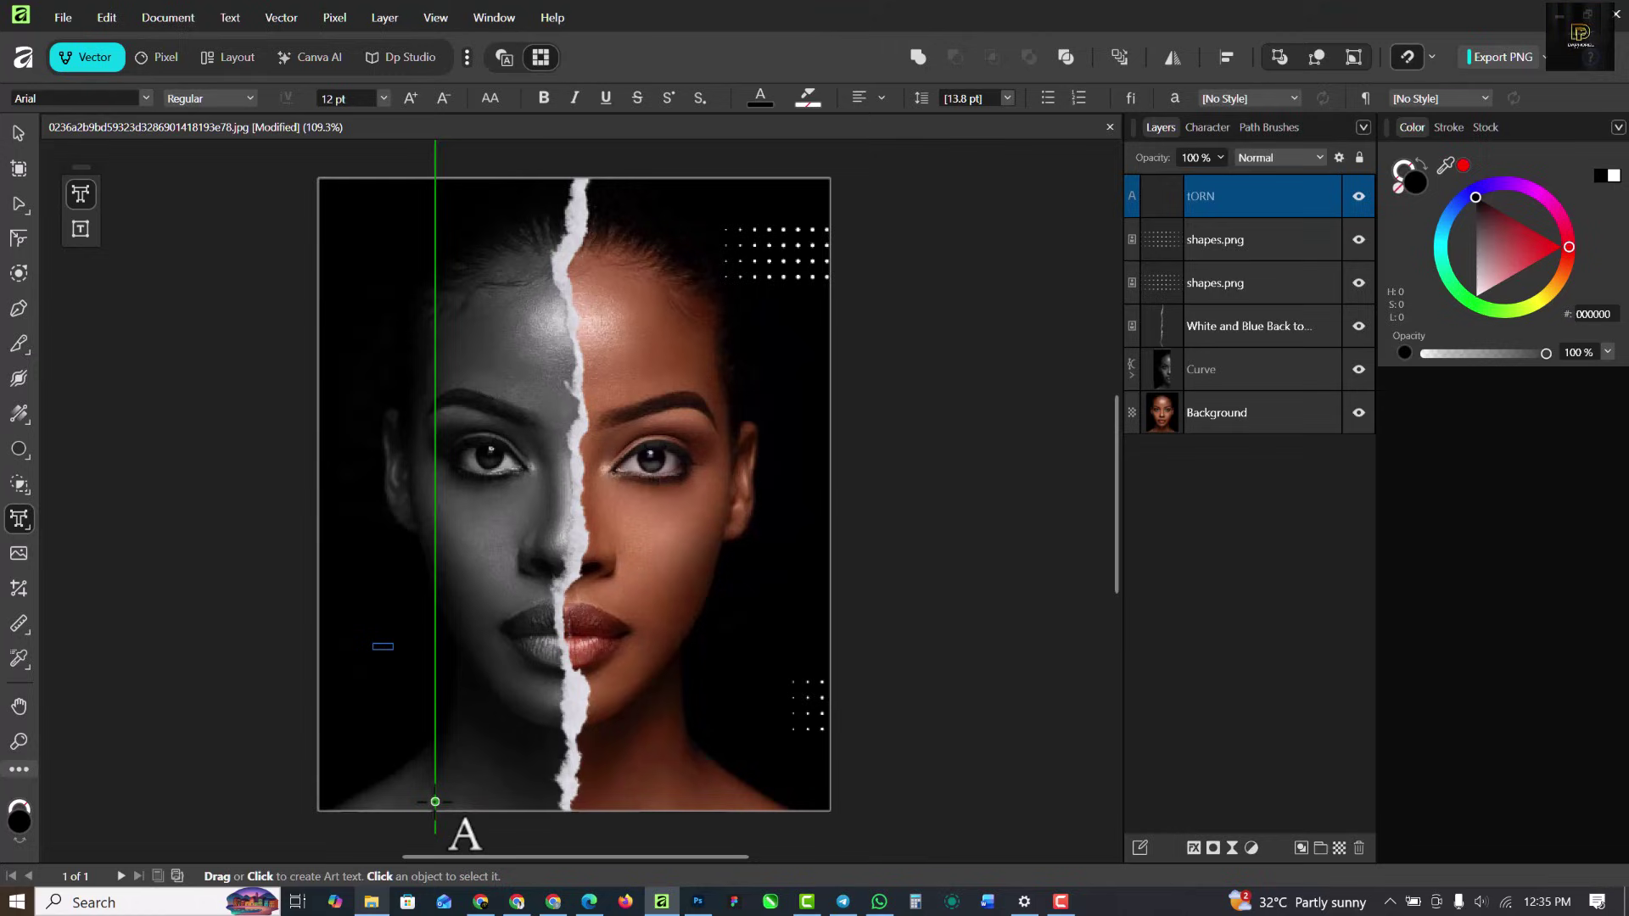
{"action": "type", "text": " PAPER"}
{"action": "key", "text": "Escape"}
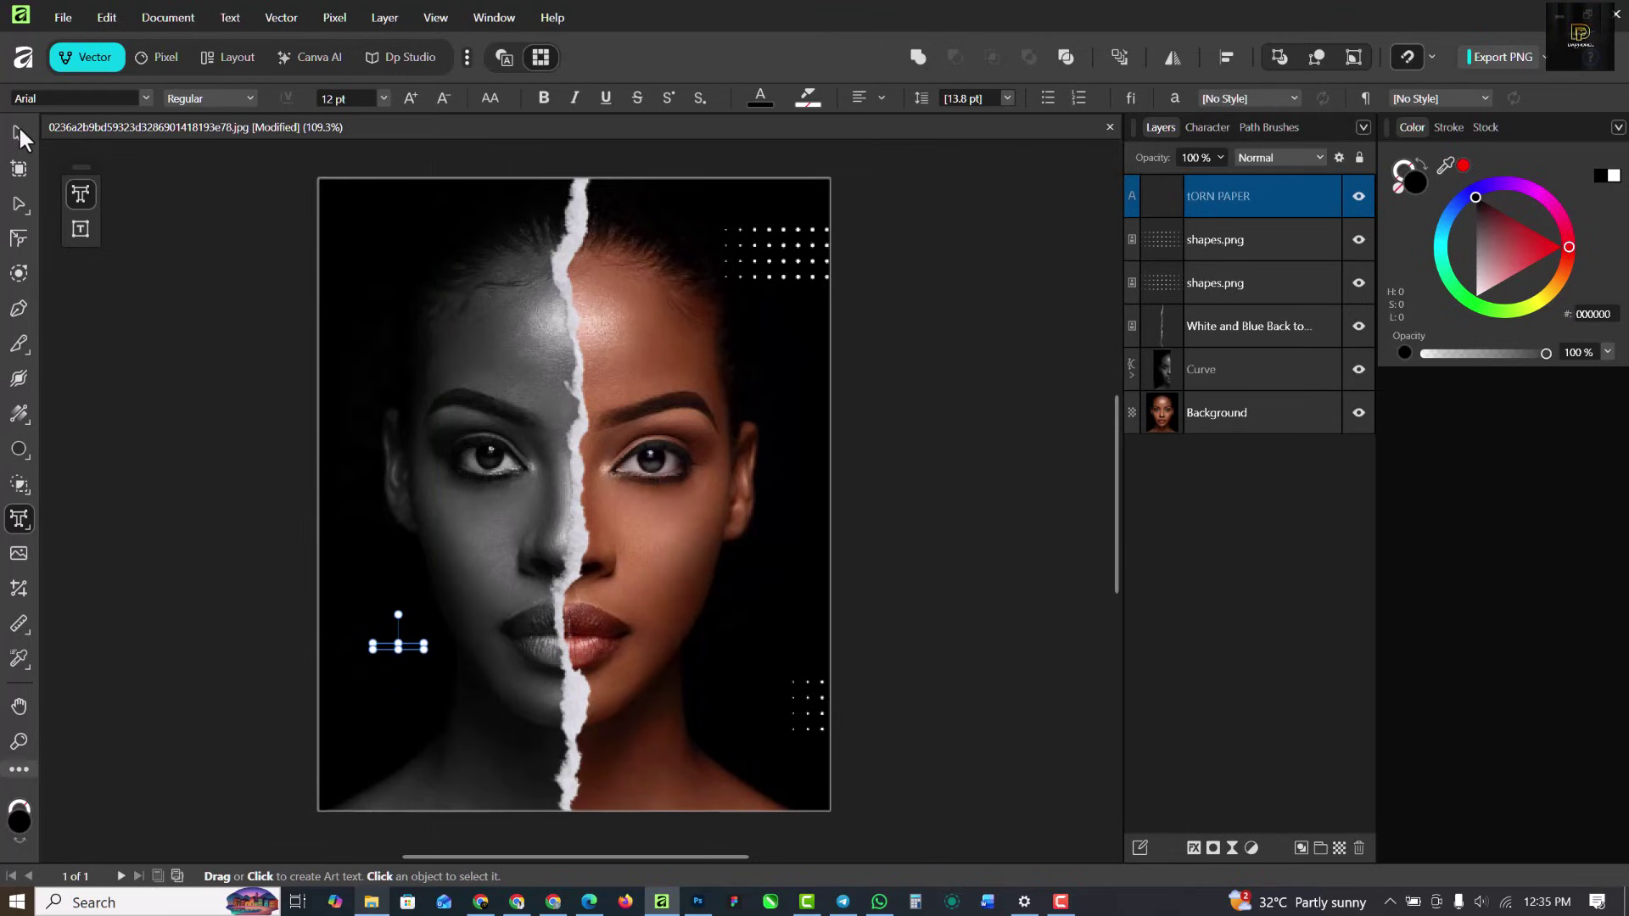
{"action": "left_click", "coordinate": [18, 133]}
{"action": "key", "text": "shift+x"}
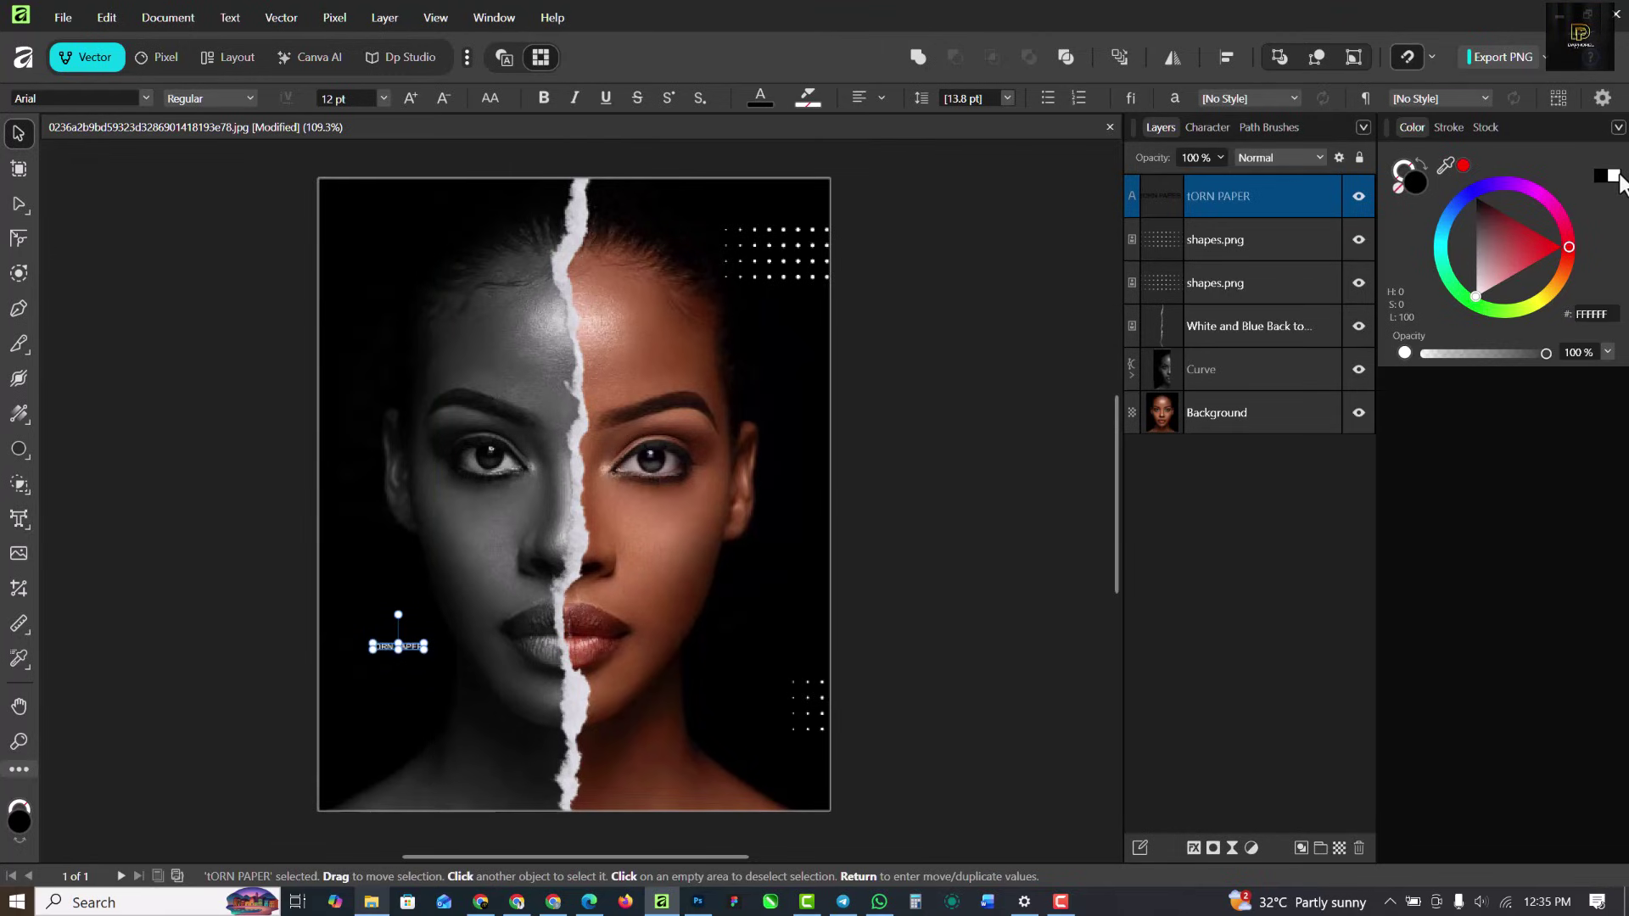
{"action": "scroll", "coordinate": [314, 671], "scroll_direction": "up", "scroll_amount": 10}
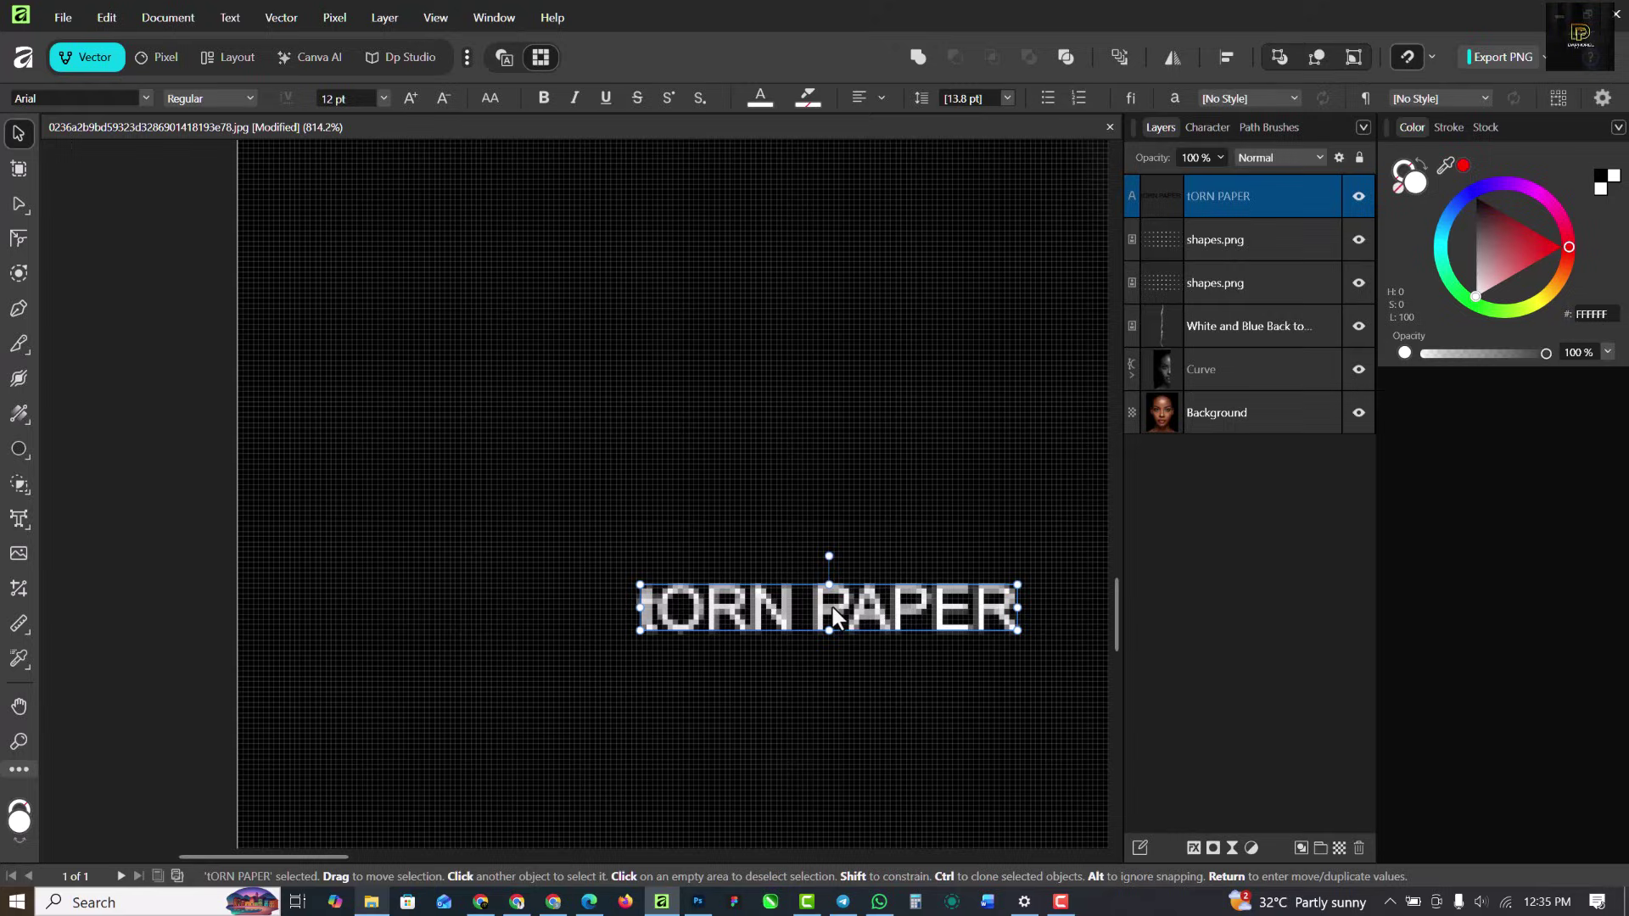
Capitalize the first T and break the title onto two lines, TORN over PAPER
{"action": "key", "text": "t"}
{"action": "left_click", "coordinate": [705, 609]}
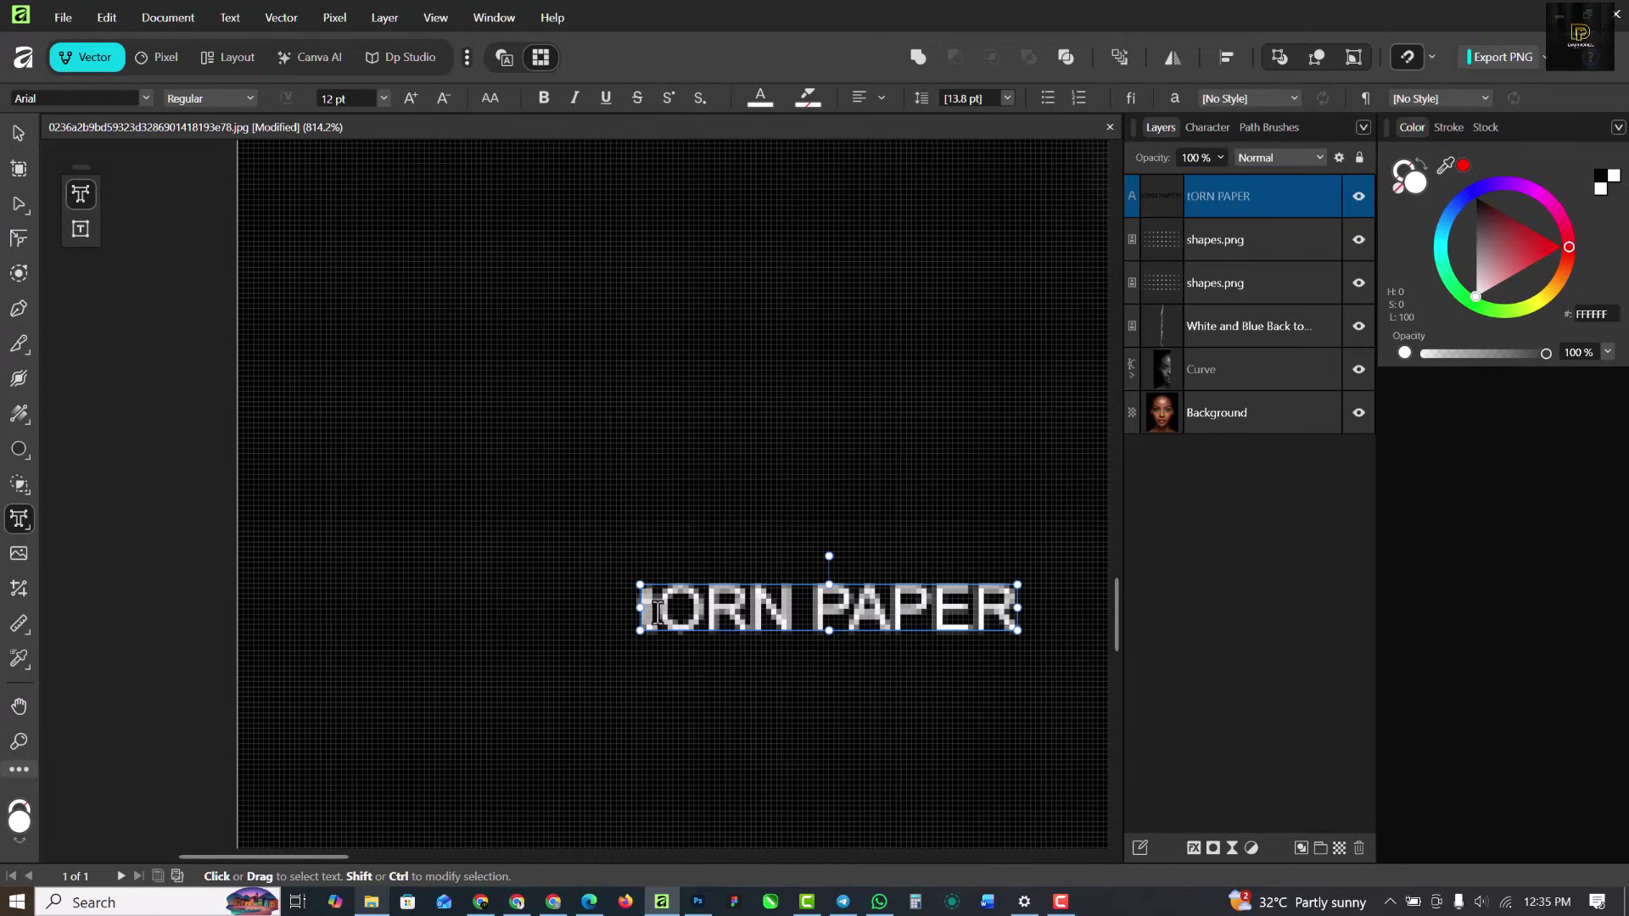
{"action": "left_click_drag", "start_coordinate": [659, 610], "coordinate": [630, 613]}
{"action": "type", "text": "T"}
{"action": "key", "text": "Escape"}
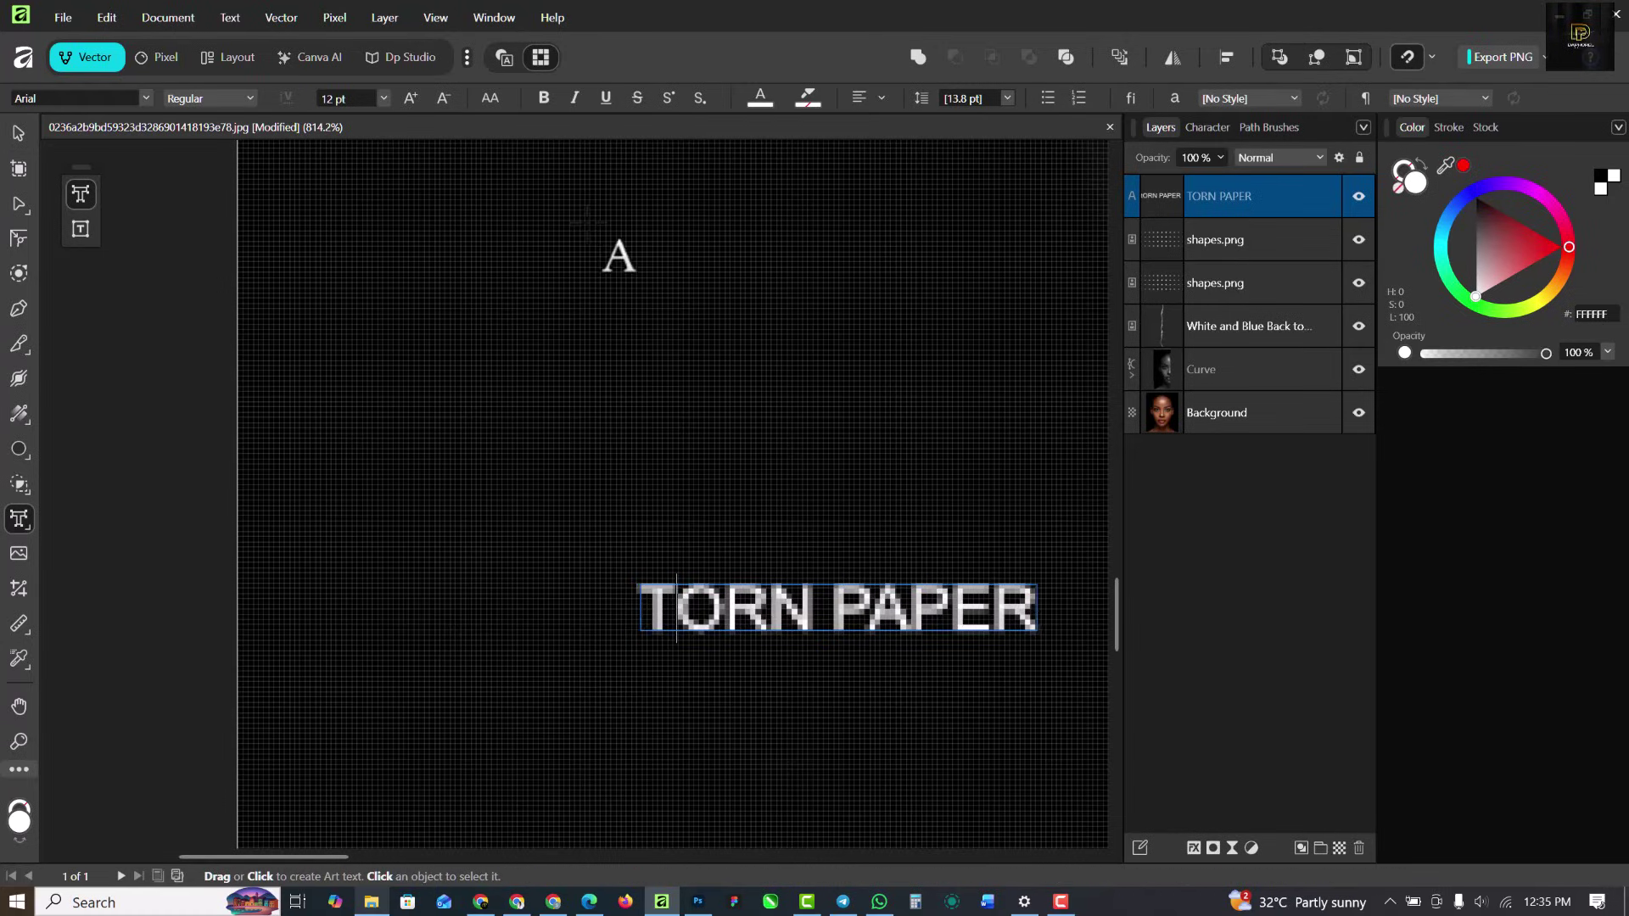
{"action": "left_click", "coordinate": [834, 619]}
{"action": "key", "text": "Return"}
{"action": "key", "text": "Escape"}
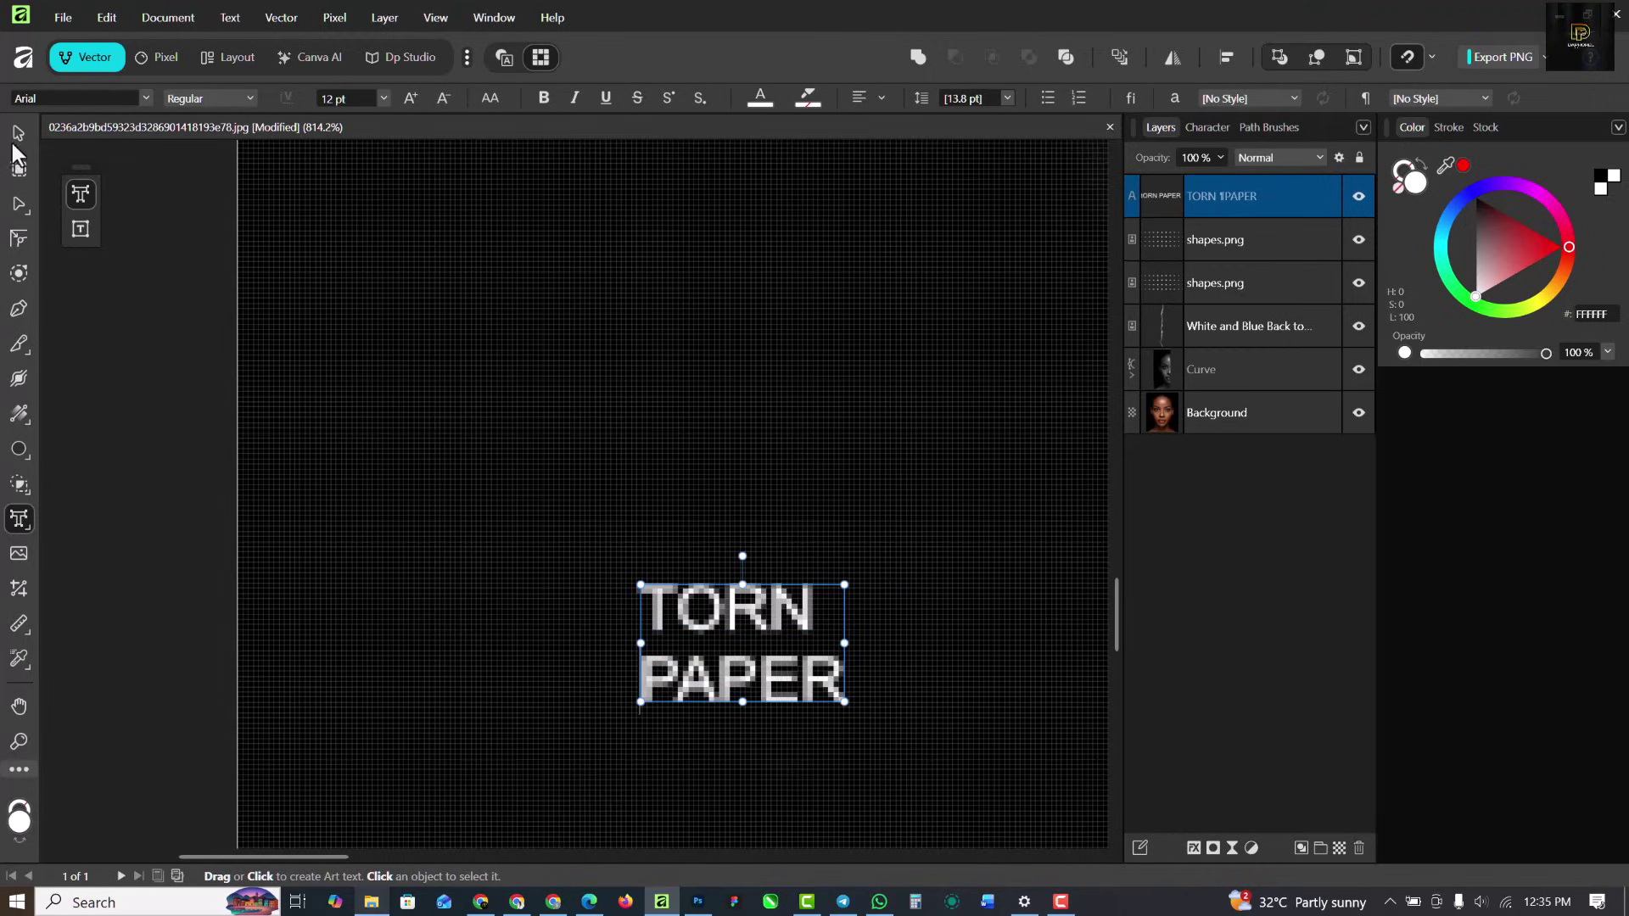
Scale the TORN PAPER title up to about 46.4 pt
{"action": "scroll", "coordinate": [531, 571], "scroll_direction": "down", "scroll_amount": 3}
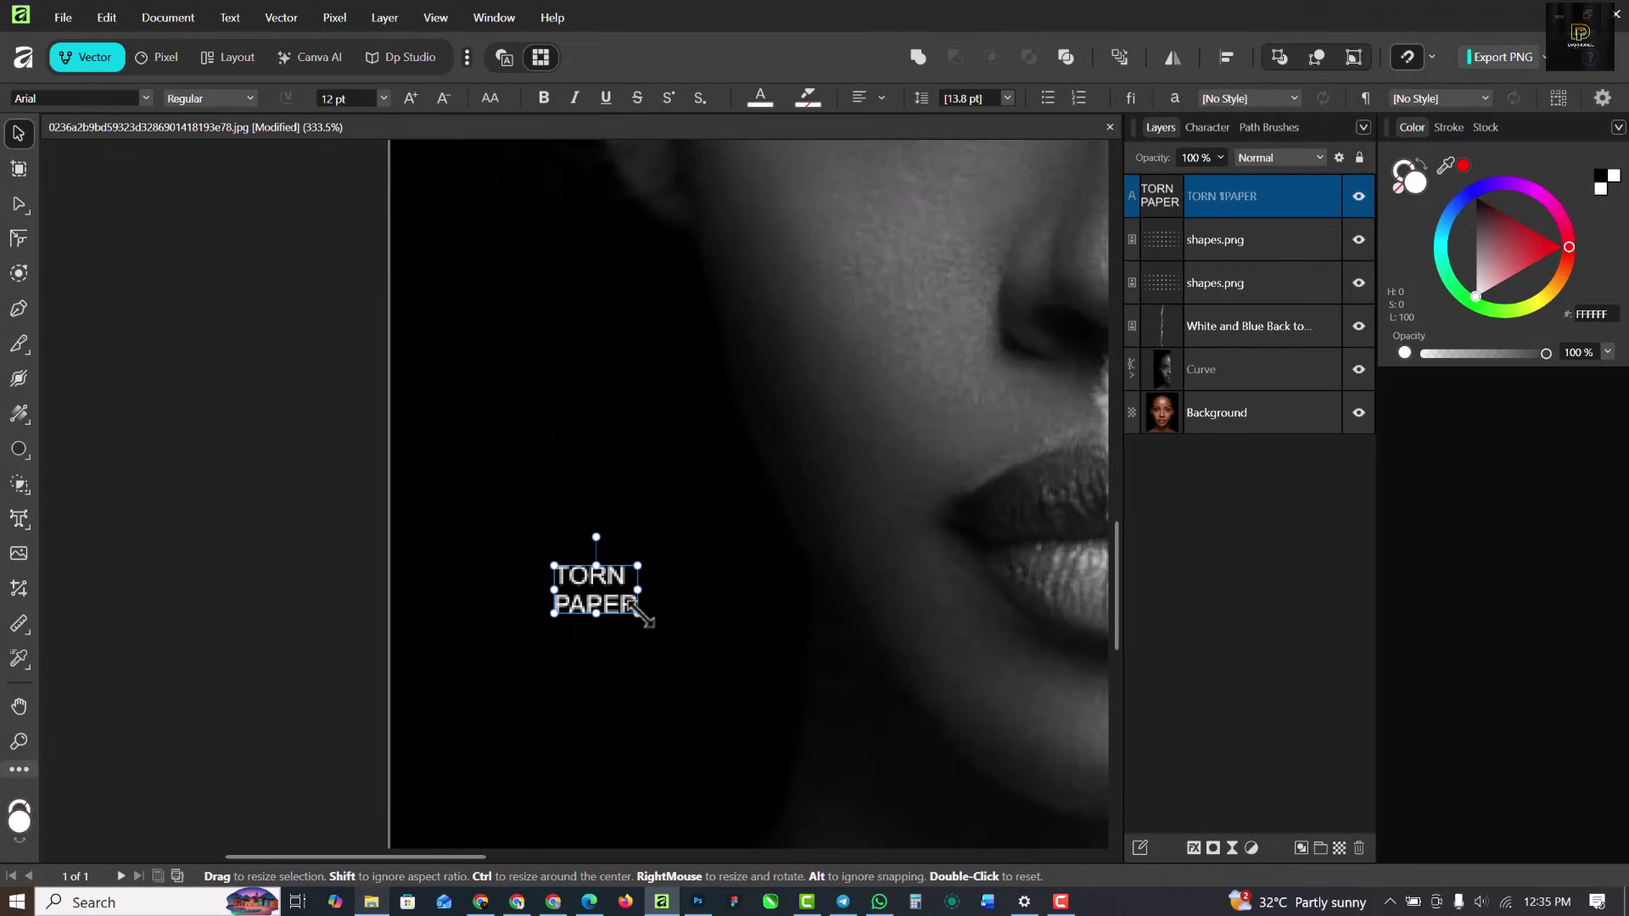
{"action": "left_click_drag", "start_coordinate": [643, 617], "coordinate": [878, 751]}
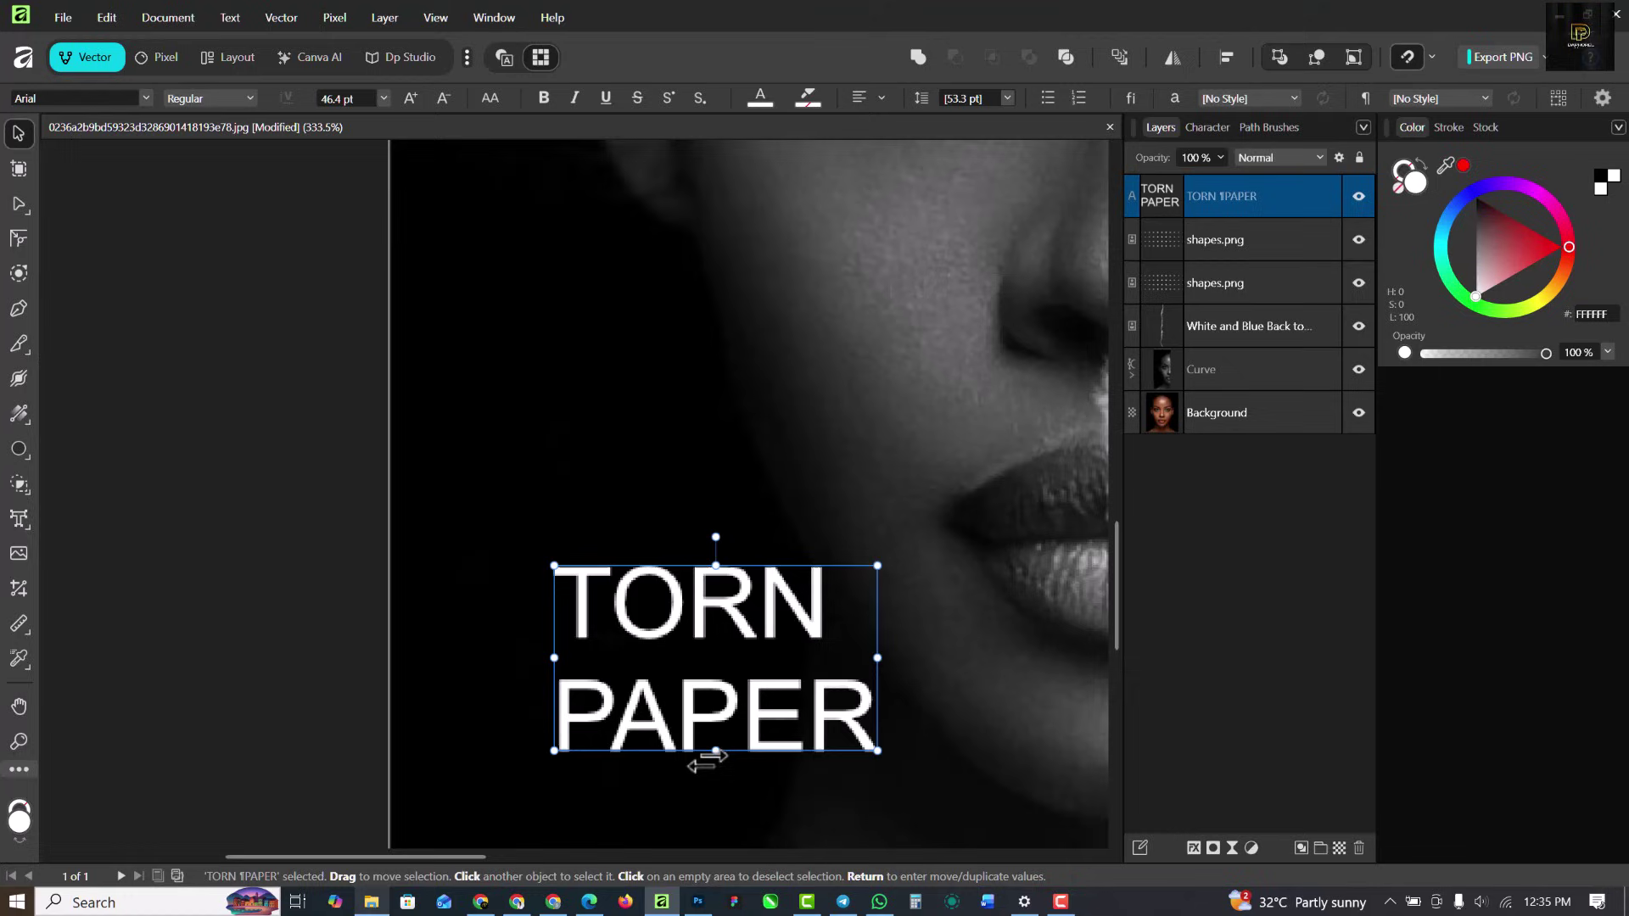
{"action": "scroll", "coordinate": [490, 357], "scroll_direction": "down", "scroll_amount": 5}
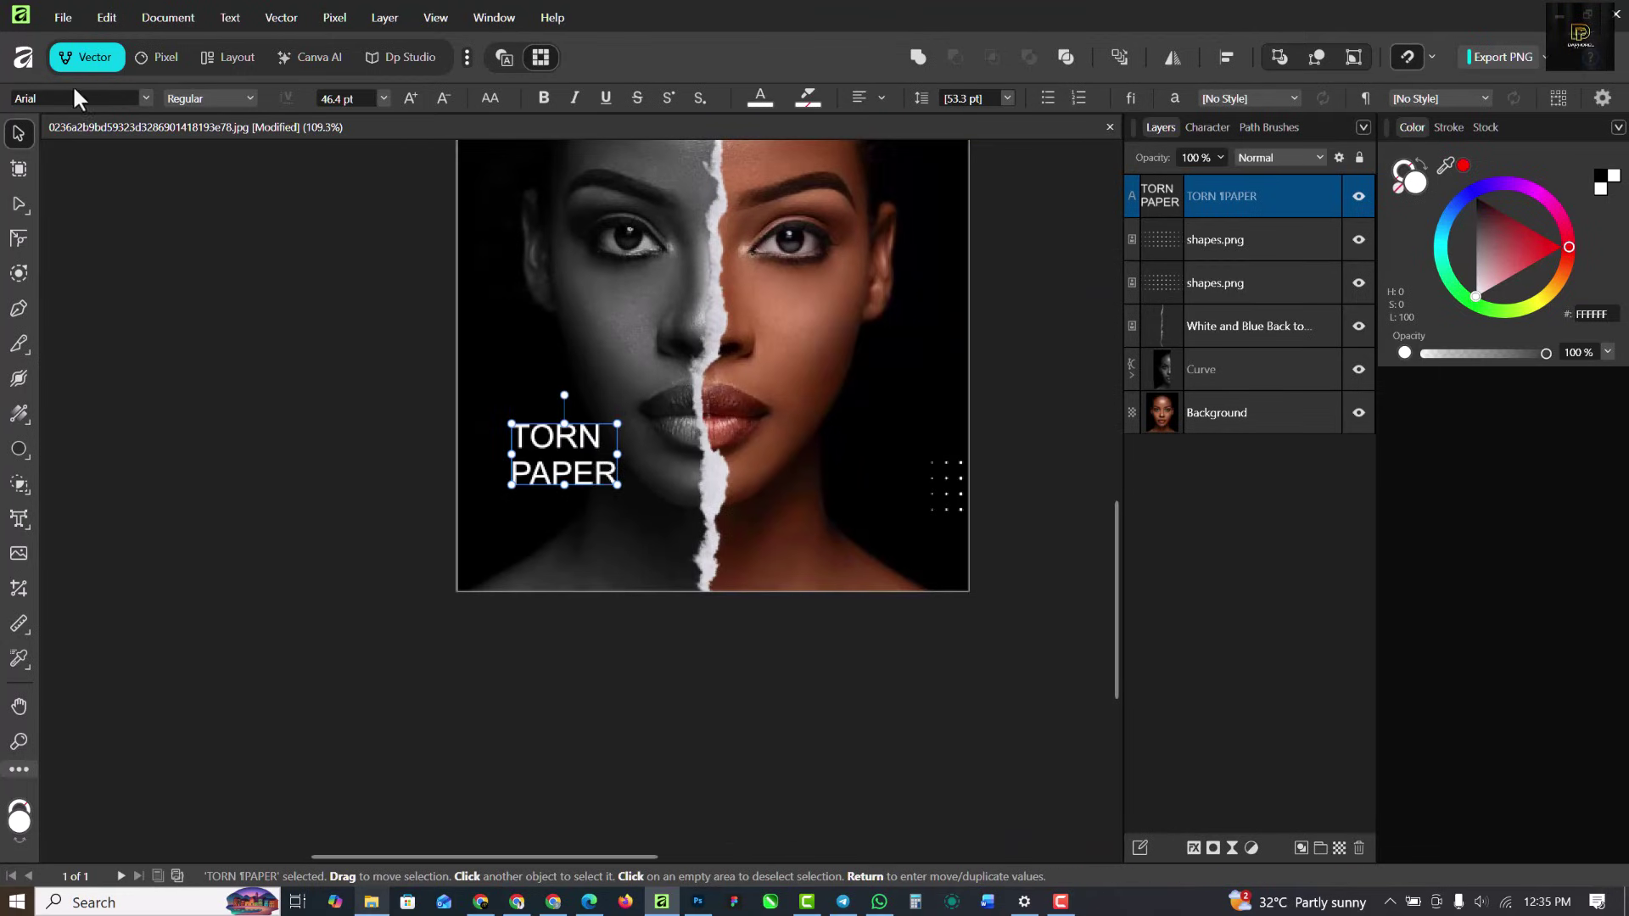
Set the title font to Russo One from the Favorites font list
{"action": "left_click", "coordinate": [145, 93]}
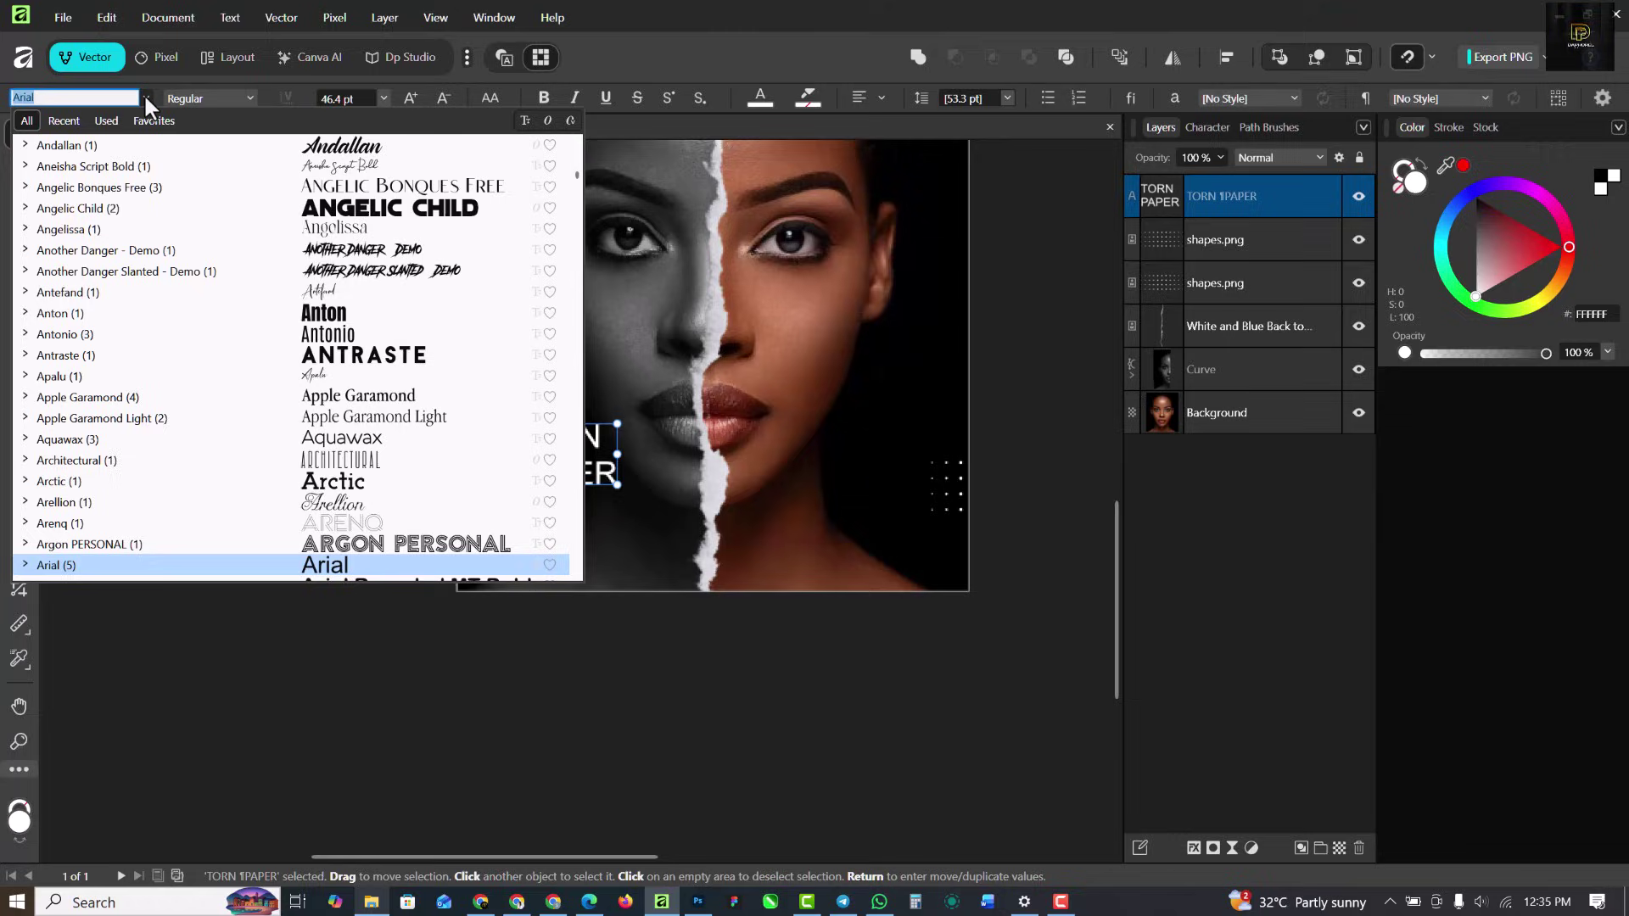
{"action": "left_click", "coordinate": [240, 97]}
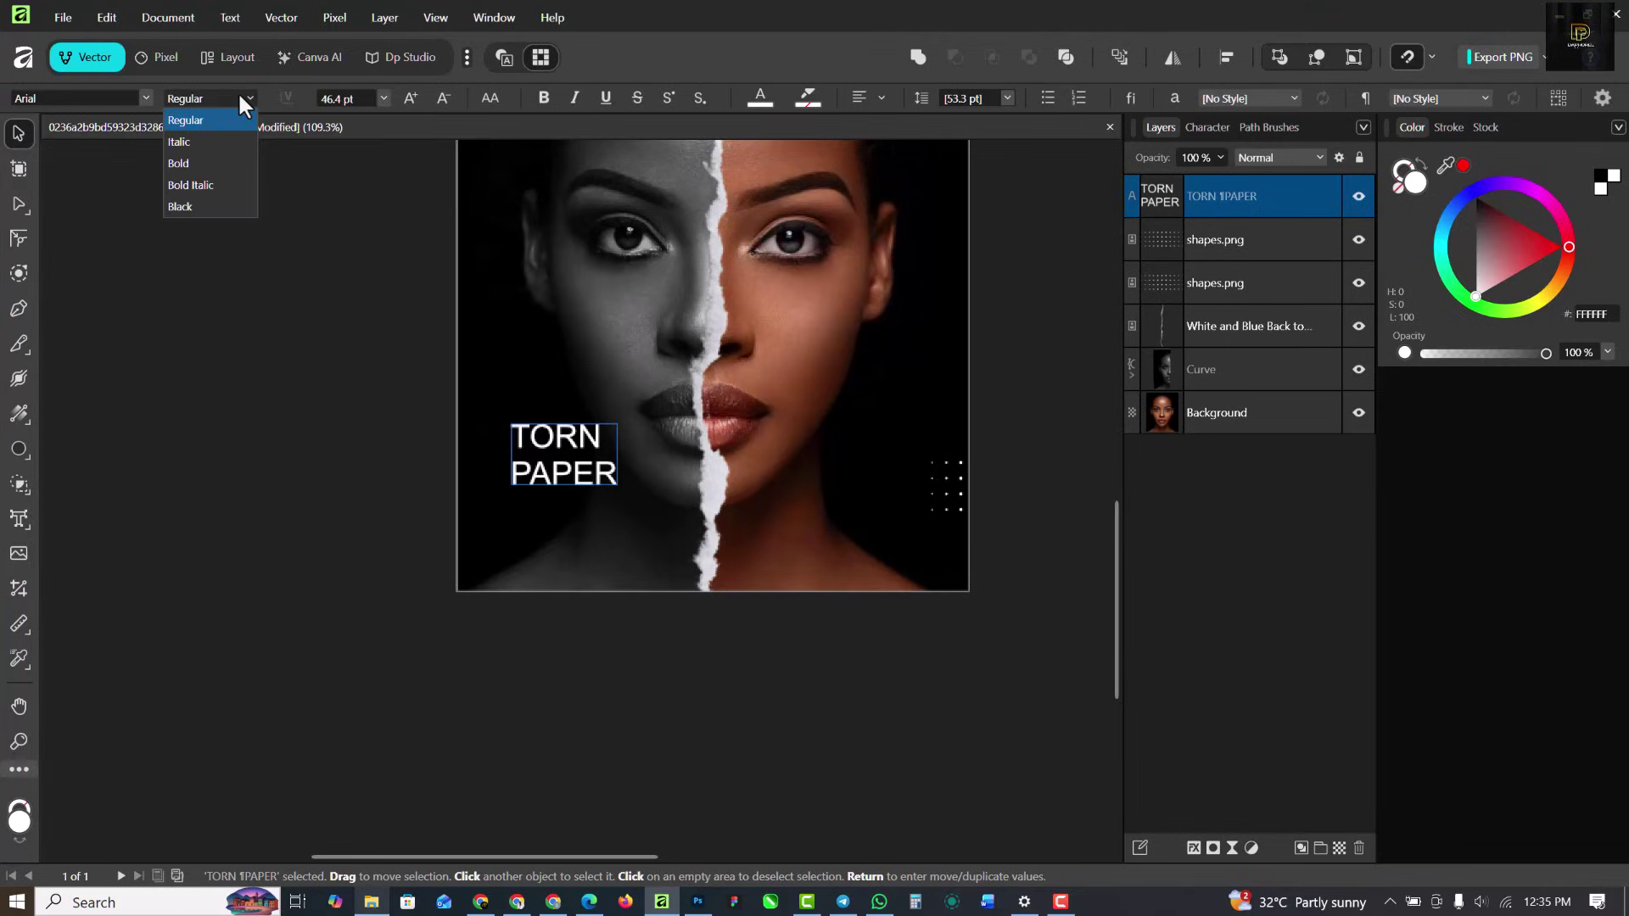
{"action": "left_click", "coordinate": [124, 110]}
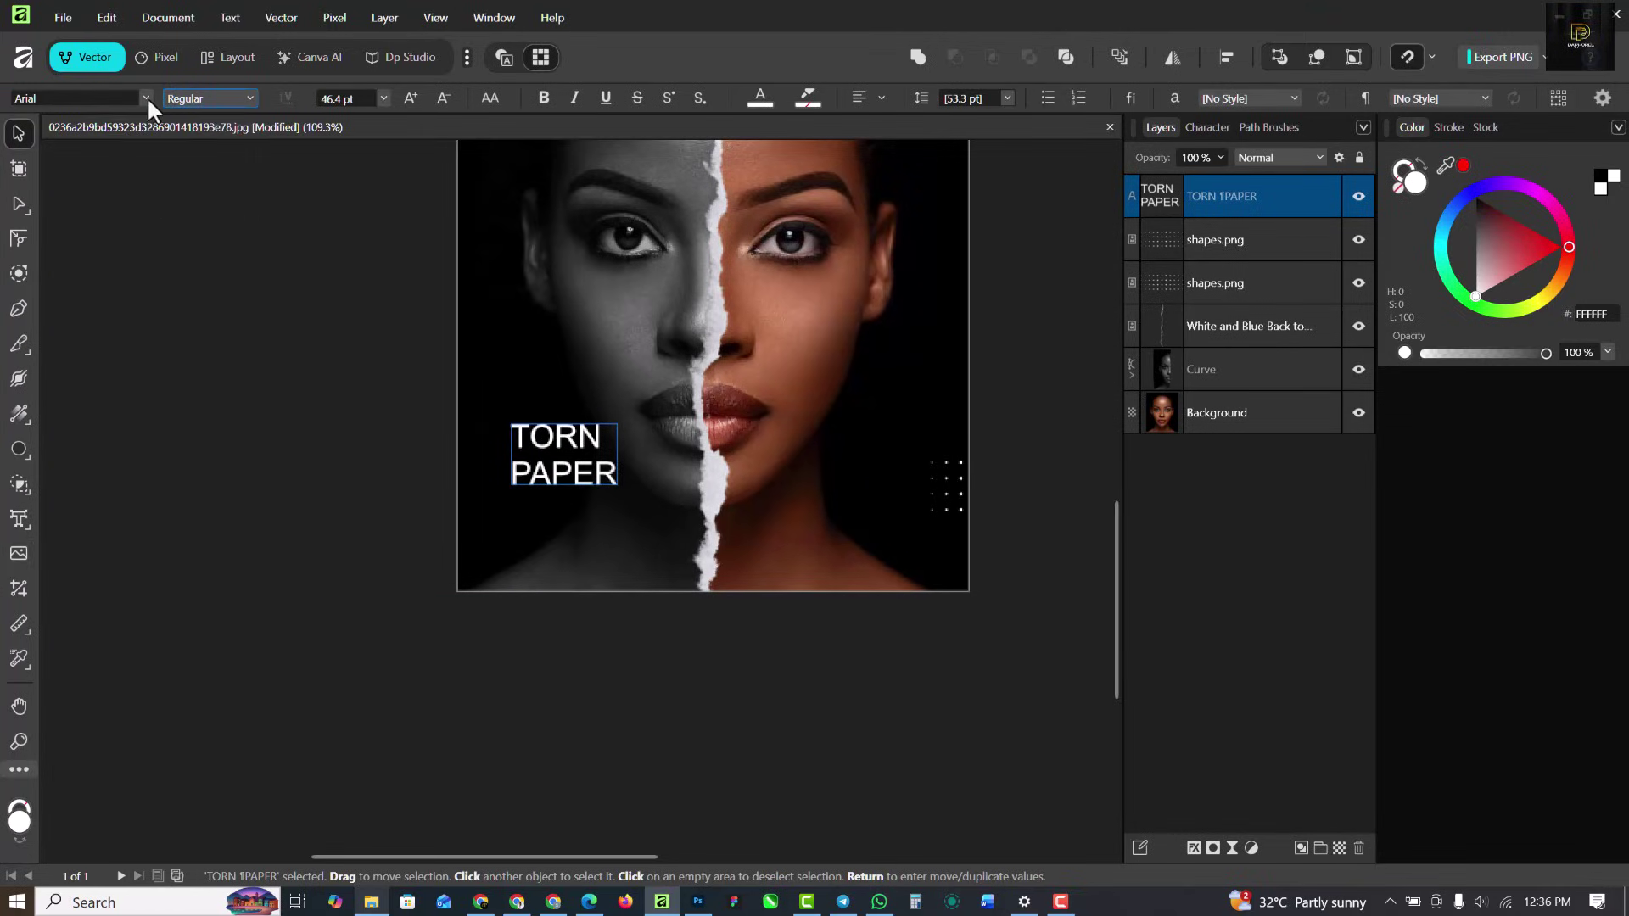
{"action": "left_click", "coordinate": [146, 95]}
{"action": "left_click", "coordinate": [157, 124]}
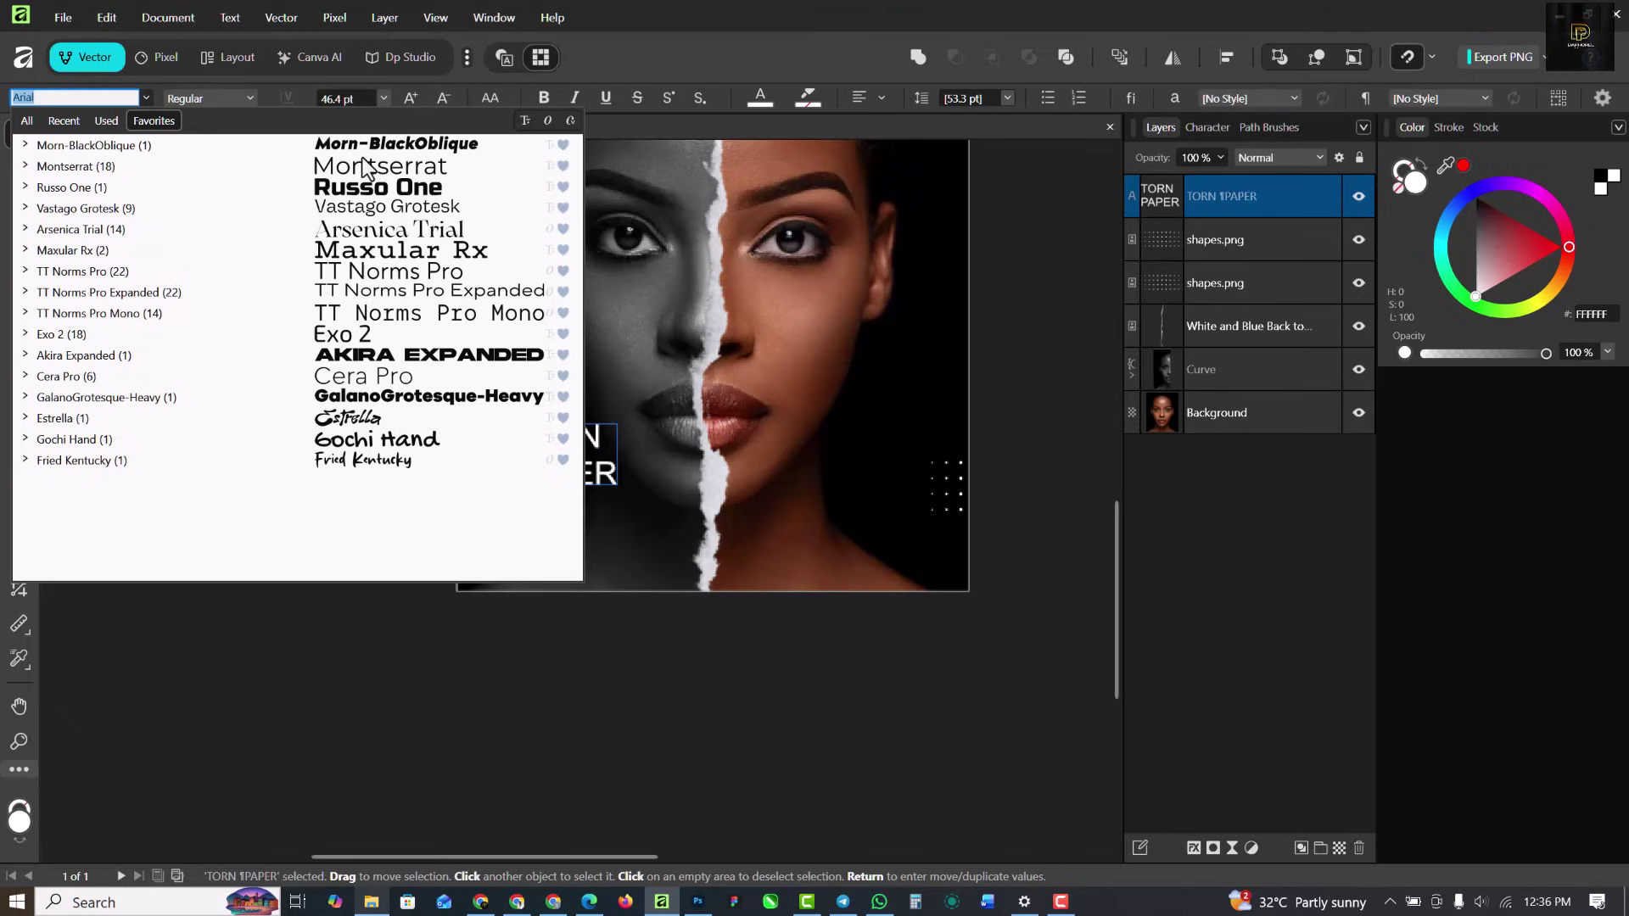
{"action": "left_click", "coordinate": [436, 189]}
{"action": "scroll", "coordinate": [552, 445], "scroll_direction": "up", "scroll_amount": 10}
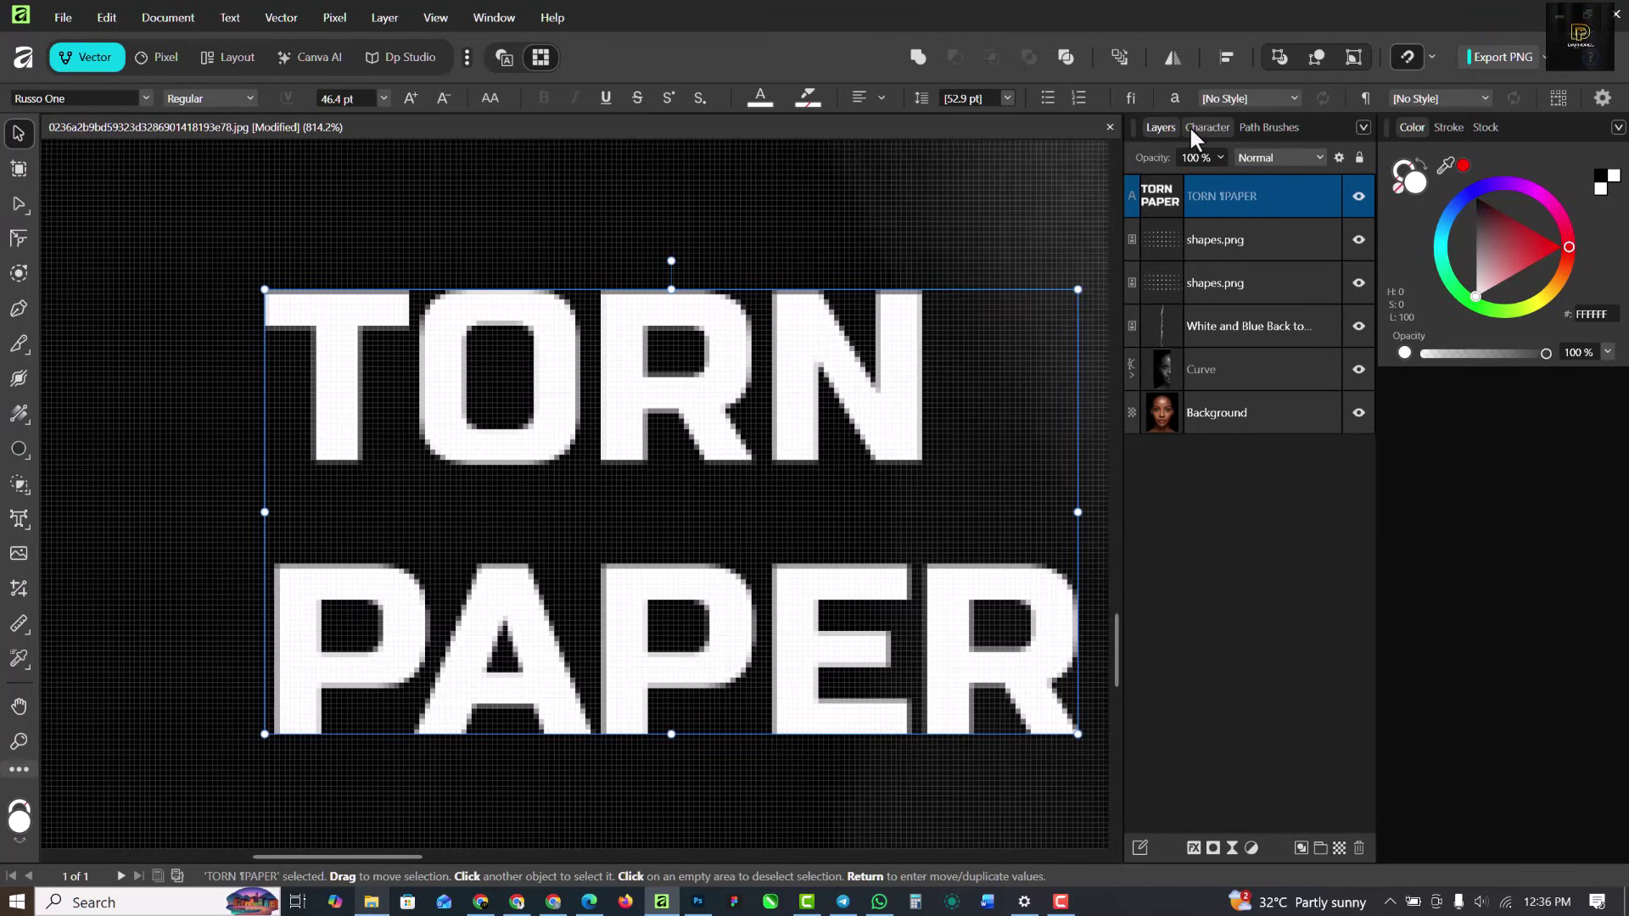
In the Character panel, keep baseline shift at 0 pt and open the leading values list
{"action": "left_click", "coordinate": [1190, 136]}
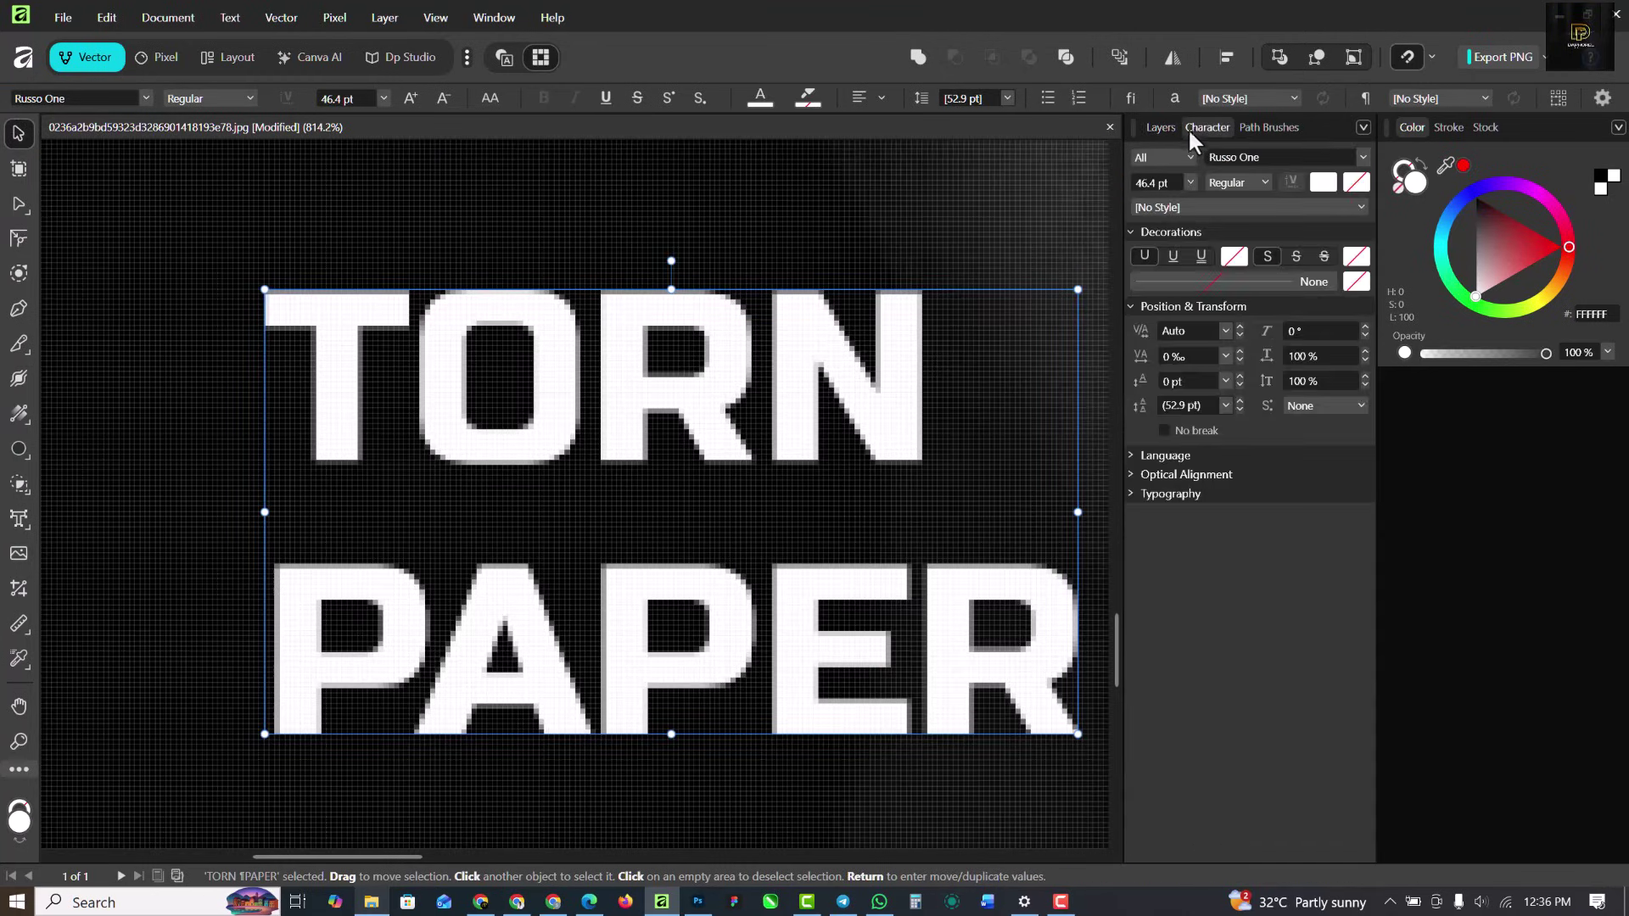
{"action": "left_click", "coordinate": [1240, 384]}
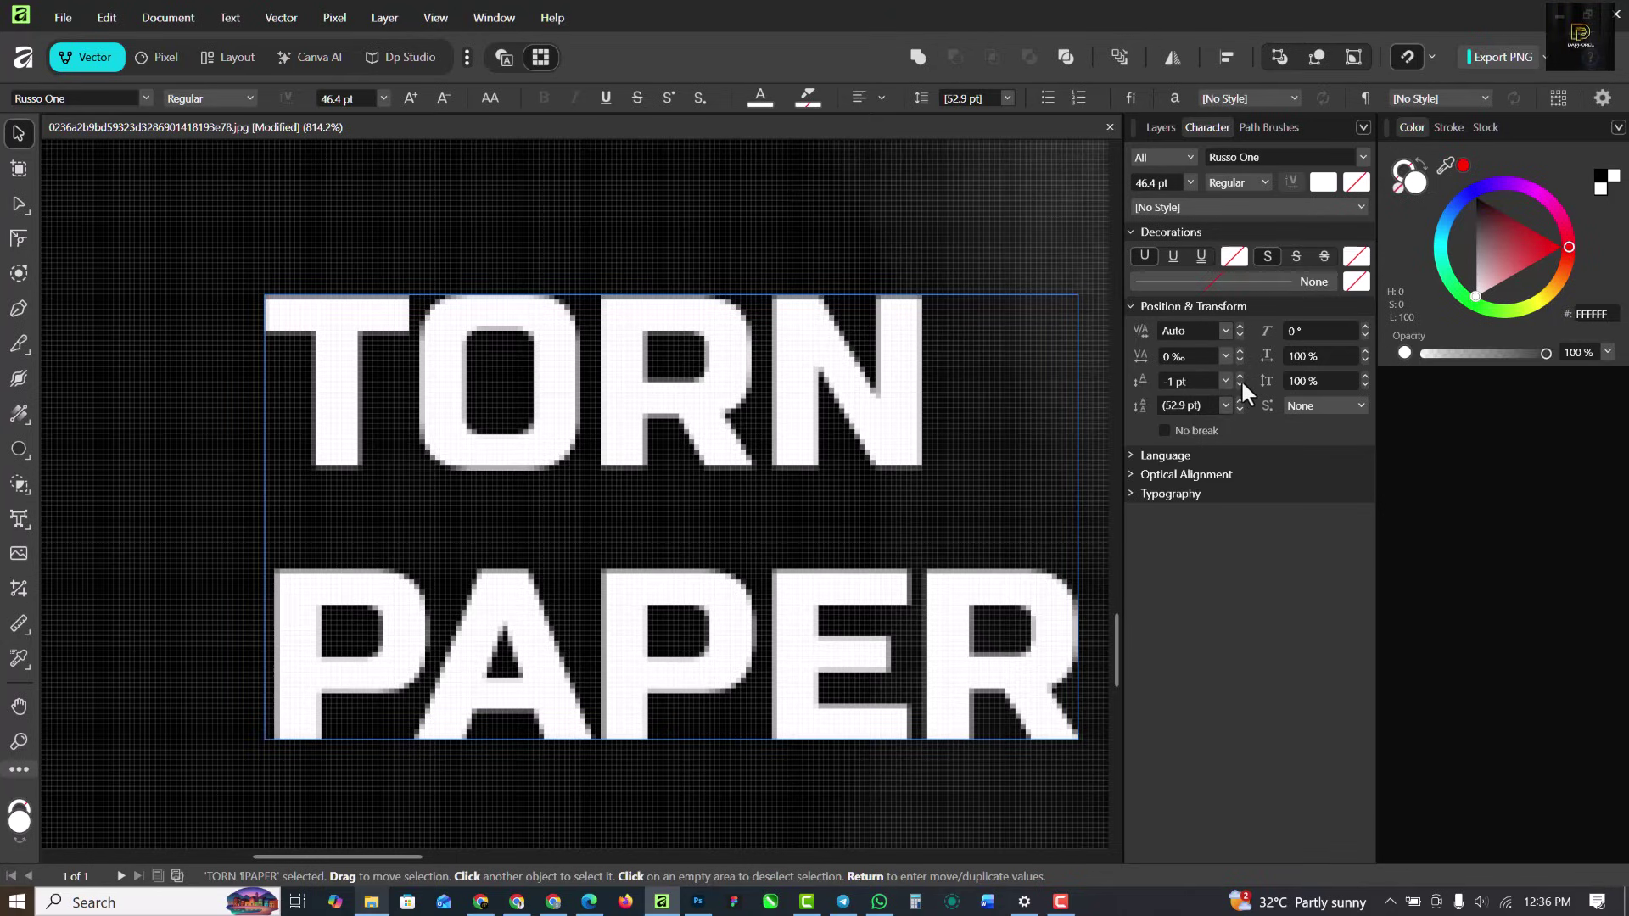
{"action": "left_click", "coordinate": [1239, 375]}
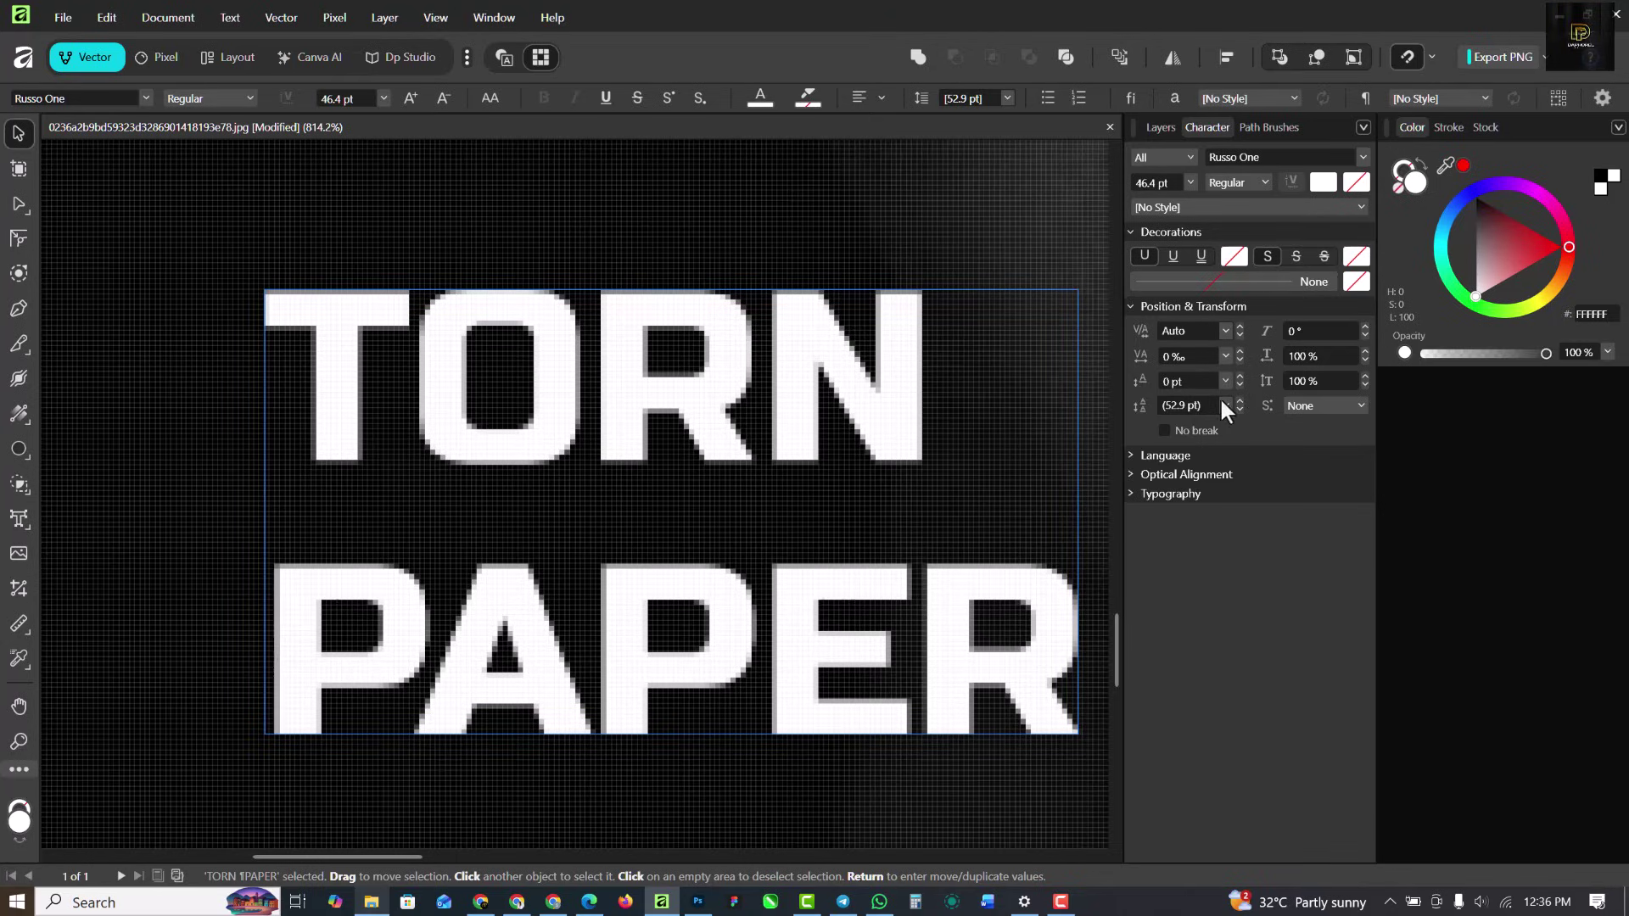
{"action": "left_click", "coordinate": [1225, 405]}
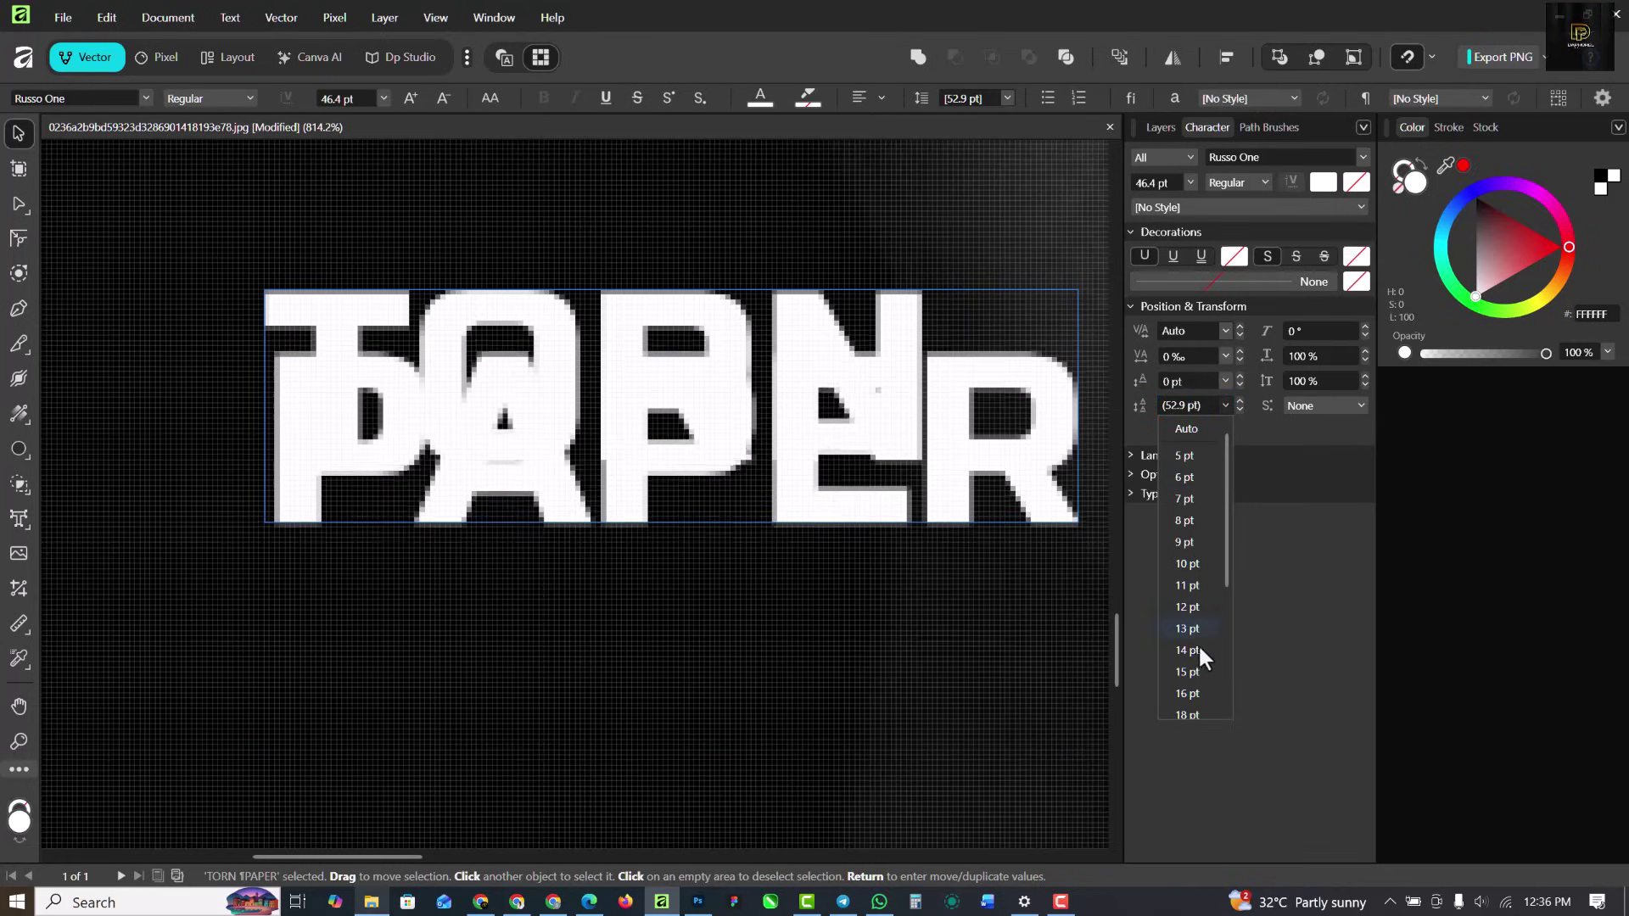
{"action": "scroll", "coordinate": [1198, 704], "scroll_direction": "down", "scroll_amount": 4}
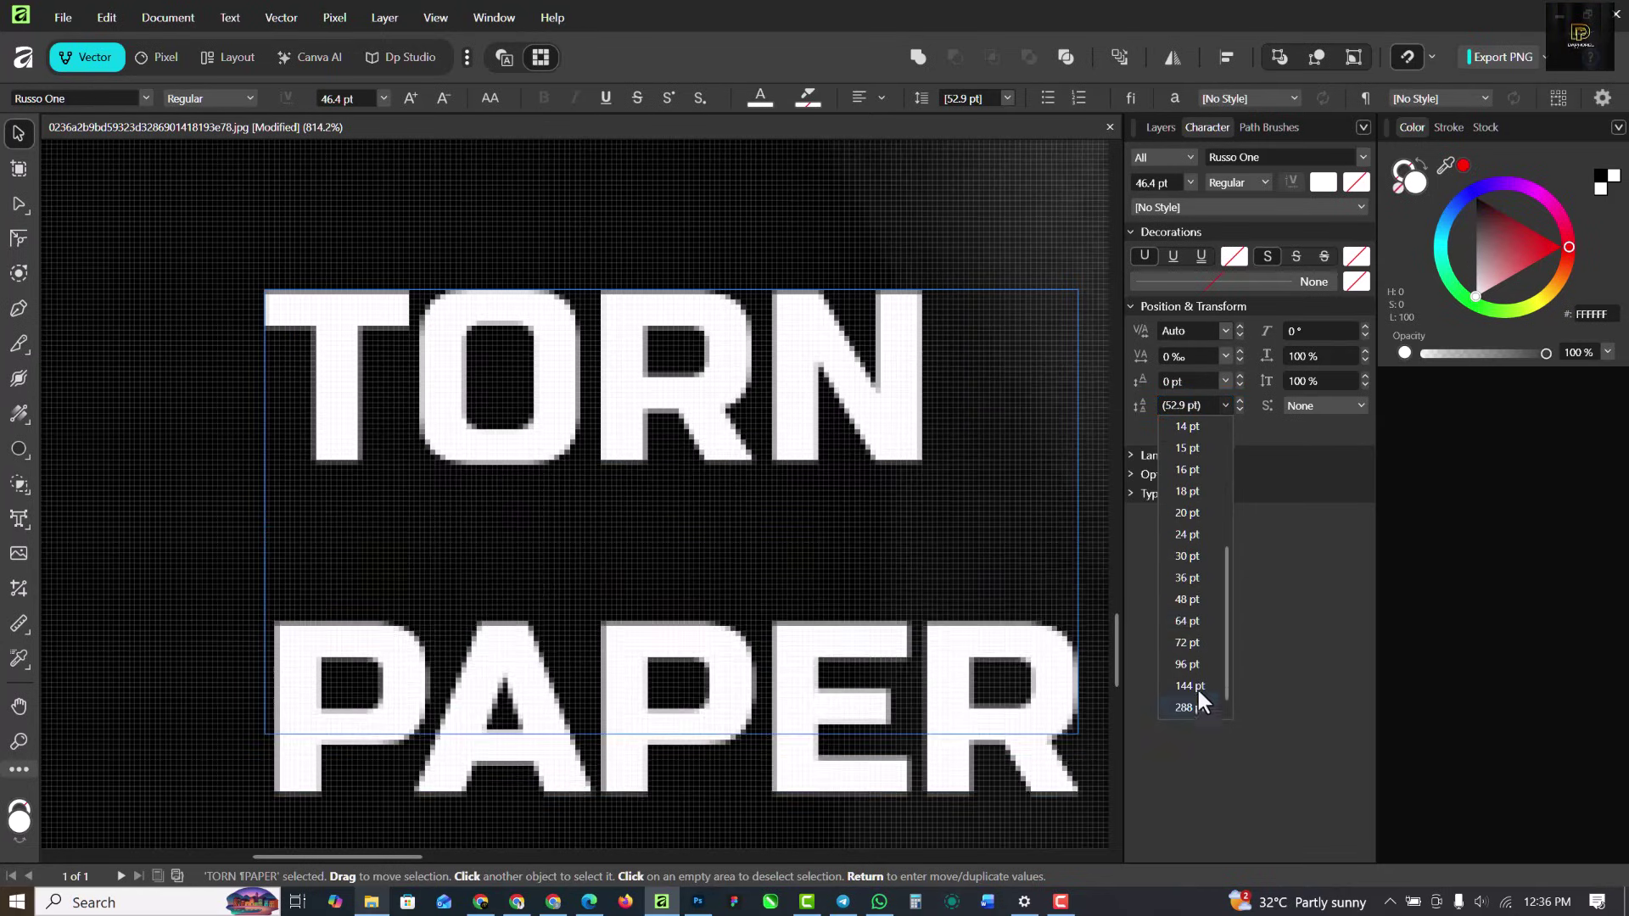
Set leading to 36 pt, then copy the title below and retype it as EFFECT
{"action": "left_click", "coordinate": [1194, 567]}
{"action": "scroll", "coordinate": [679, 461], "scroll_direction": "down", "scroll_amount": 5}
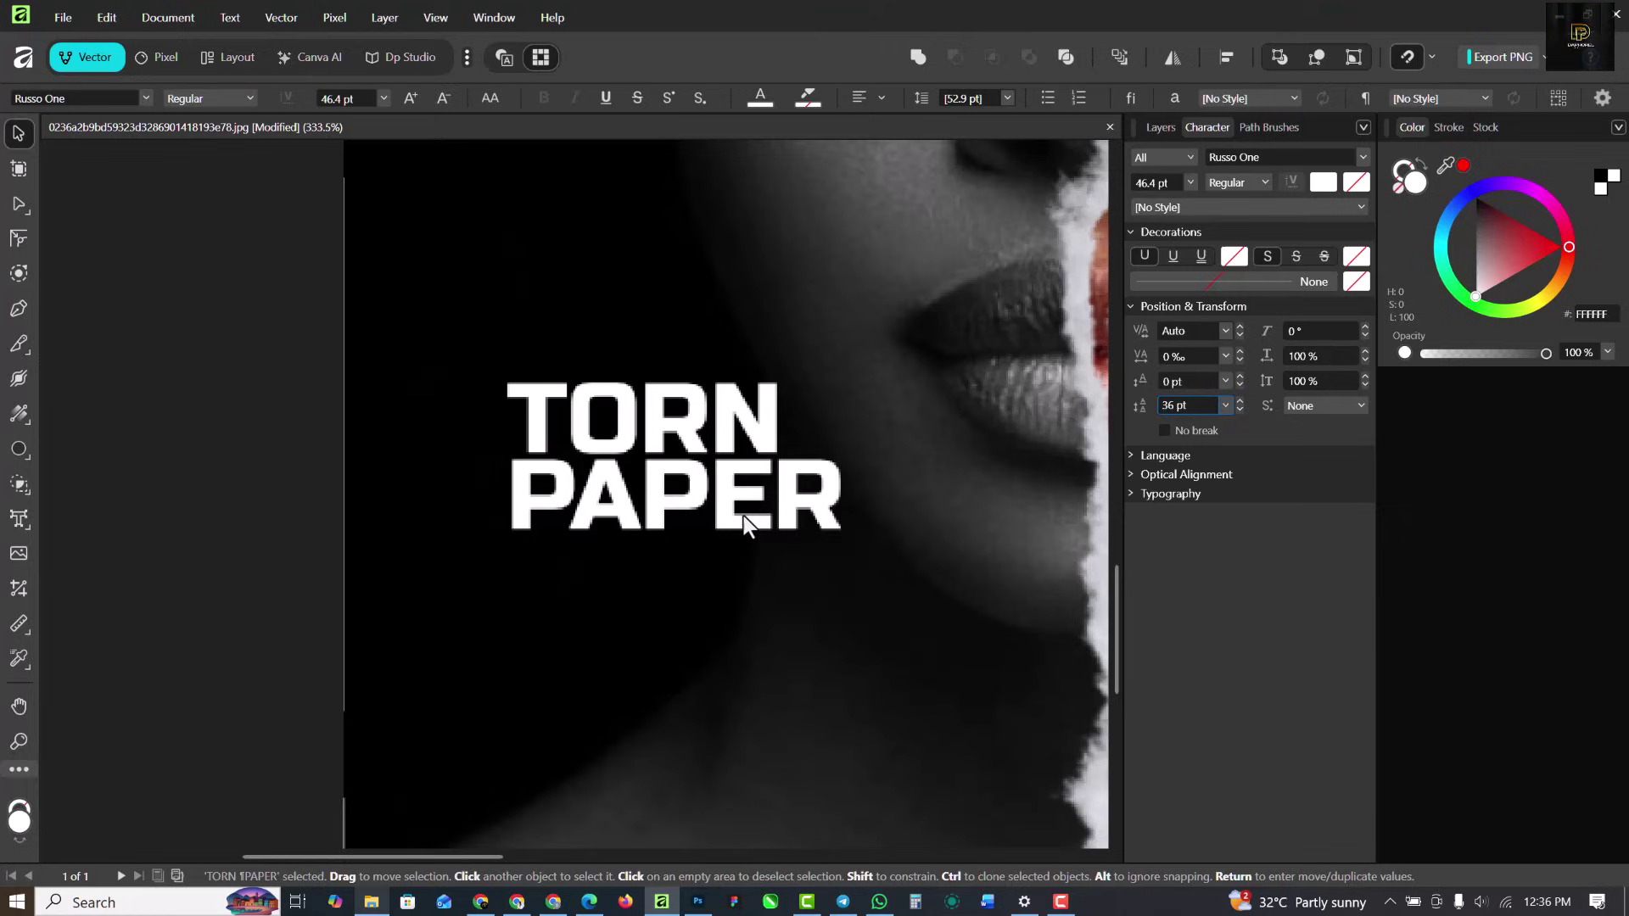
{"action": "left_click_drag", "start_coordinate": [731, 476], "coordinate": [737, 675]}
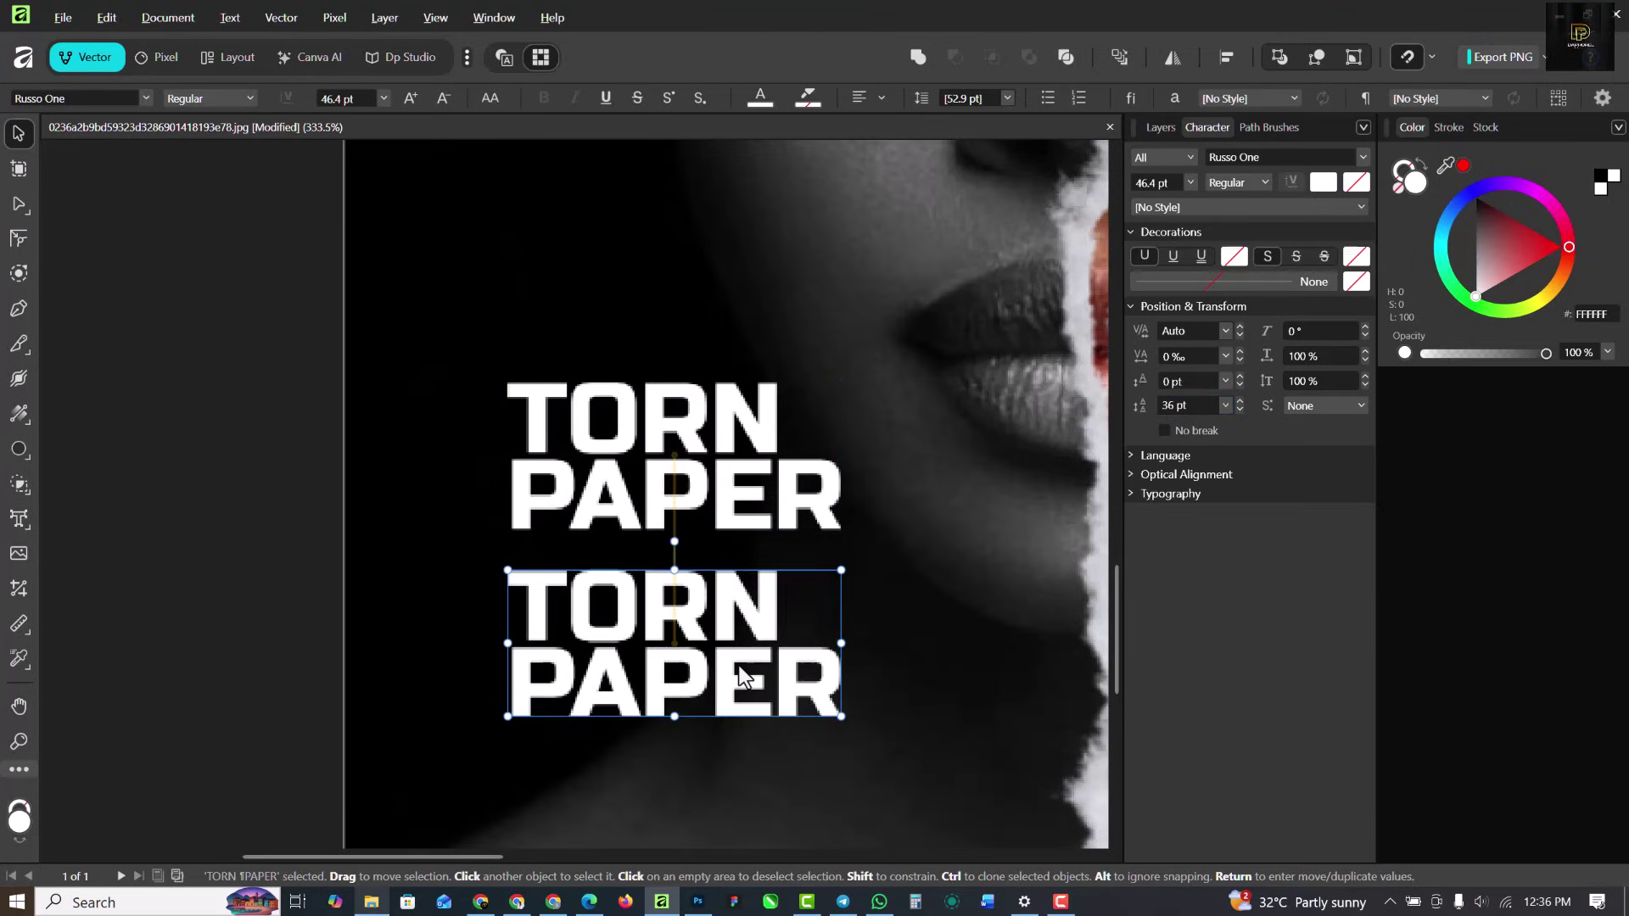
{"action": "double_click", "coordinate": [740, 676]}
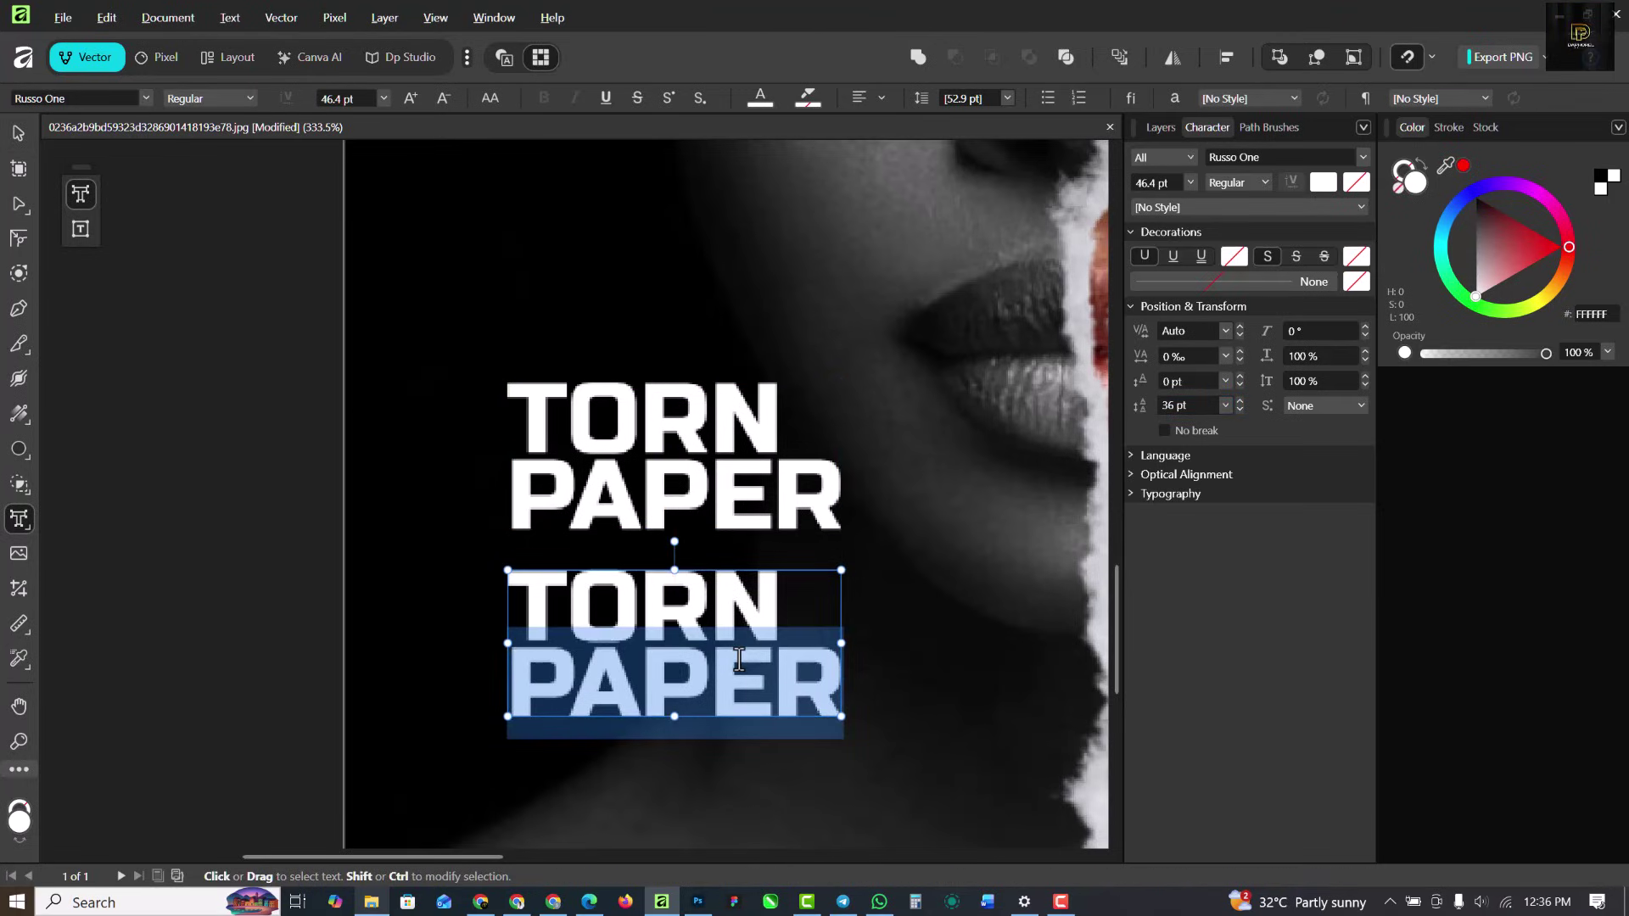
{"action": "key", "text": "ctrl+a"}
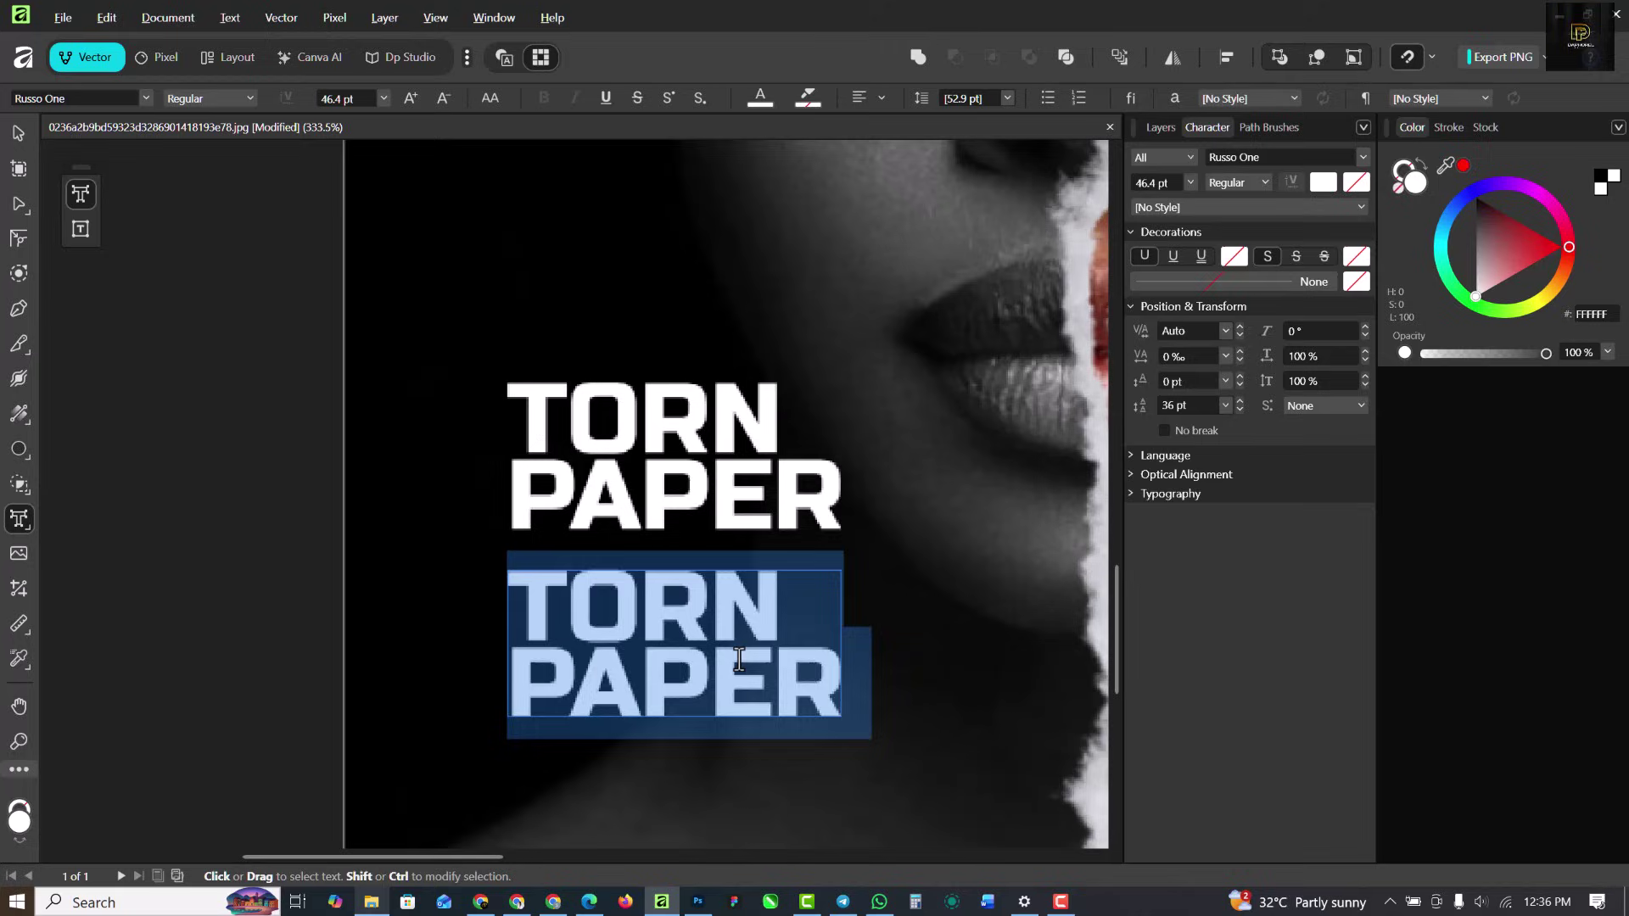
{"action": "type", "text": "EFFECT"}
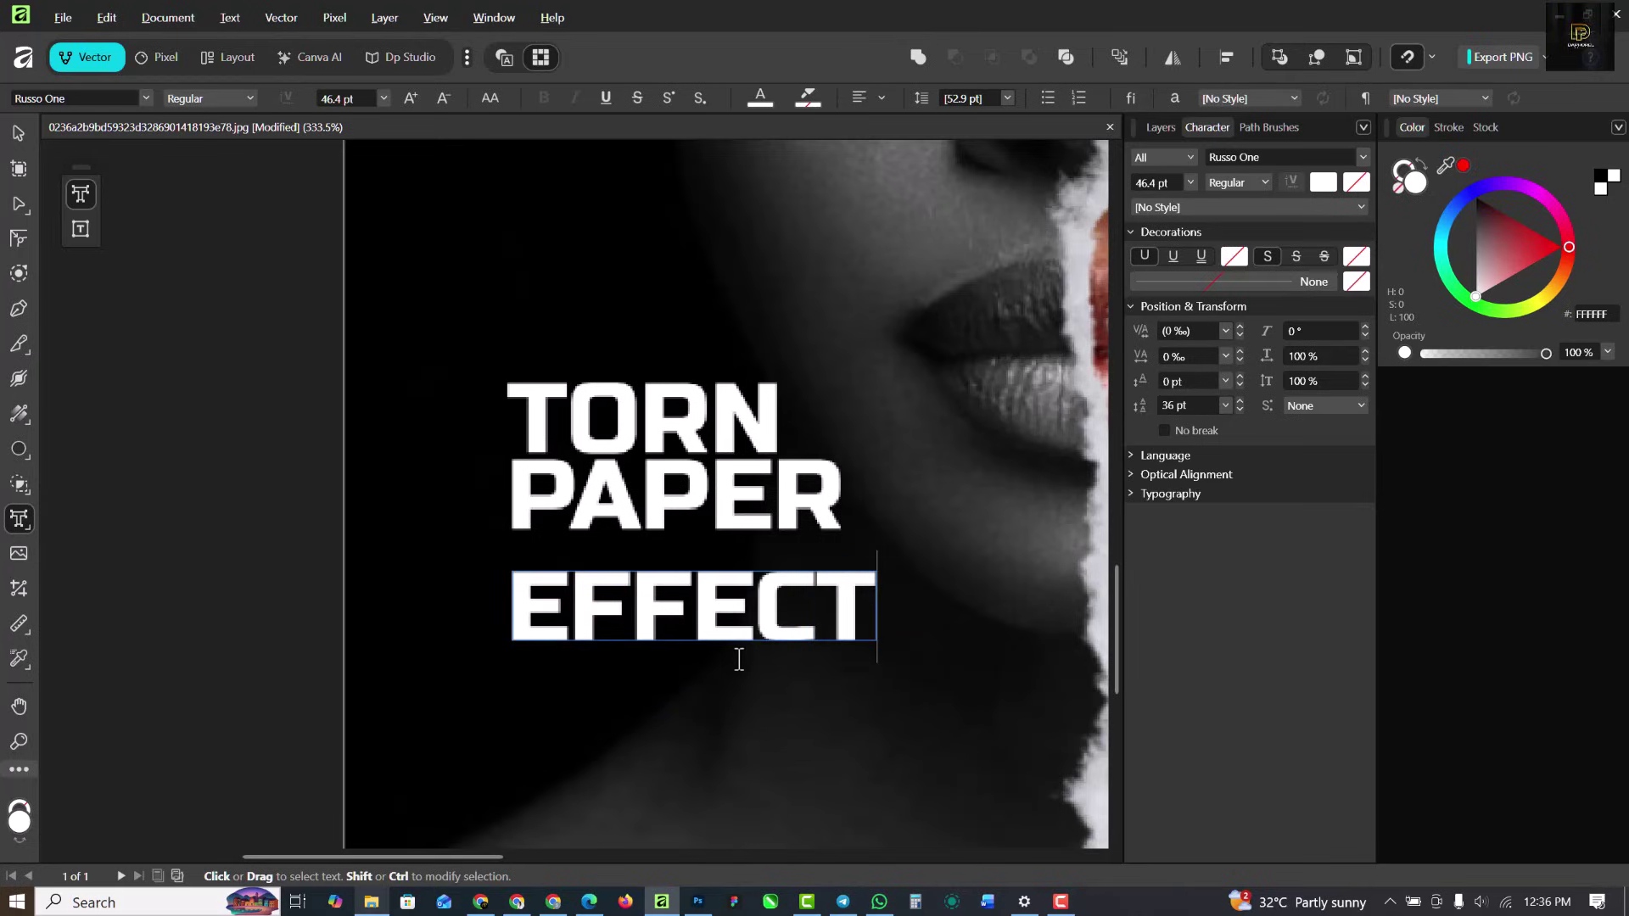
{"action": "key", "text": "Escape"}
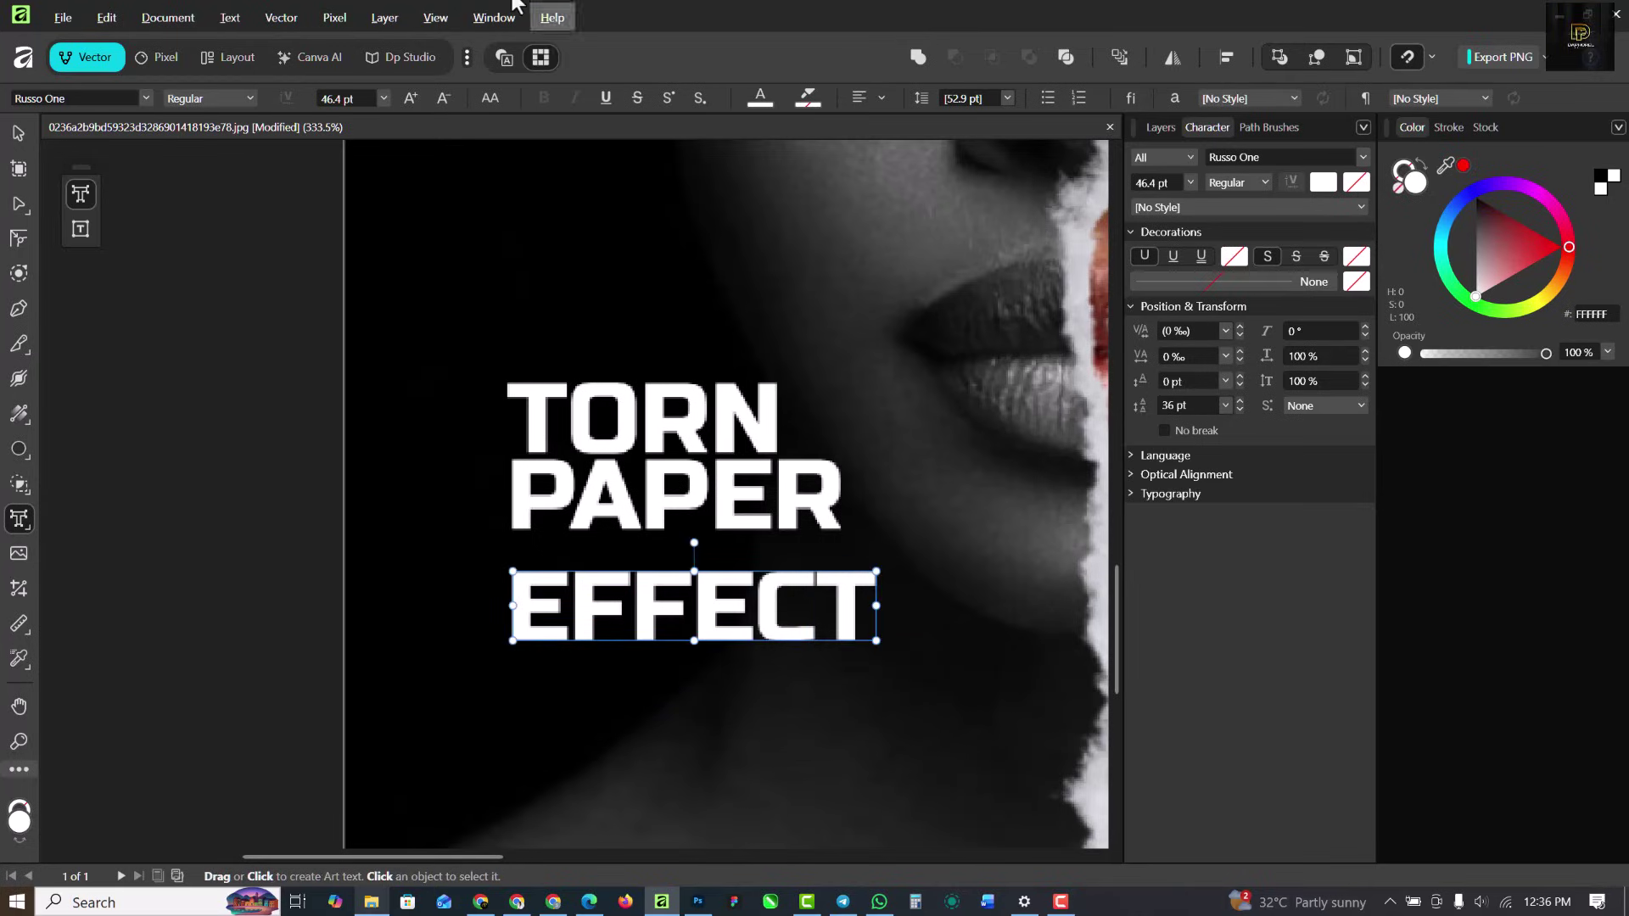
Shrink EFFECT to about half size and widen its tracking to 730‰
{"action": "left_click", "coordinate": [18, 134]}
{"action": "left_click_drag", "start_coordinate": [876, 641], "coordinate": [641, 556]}
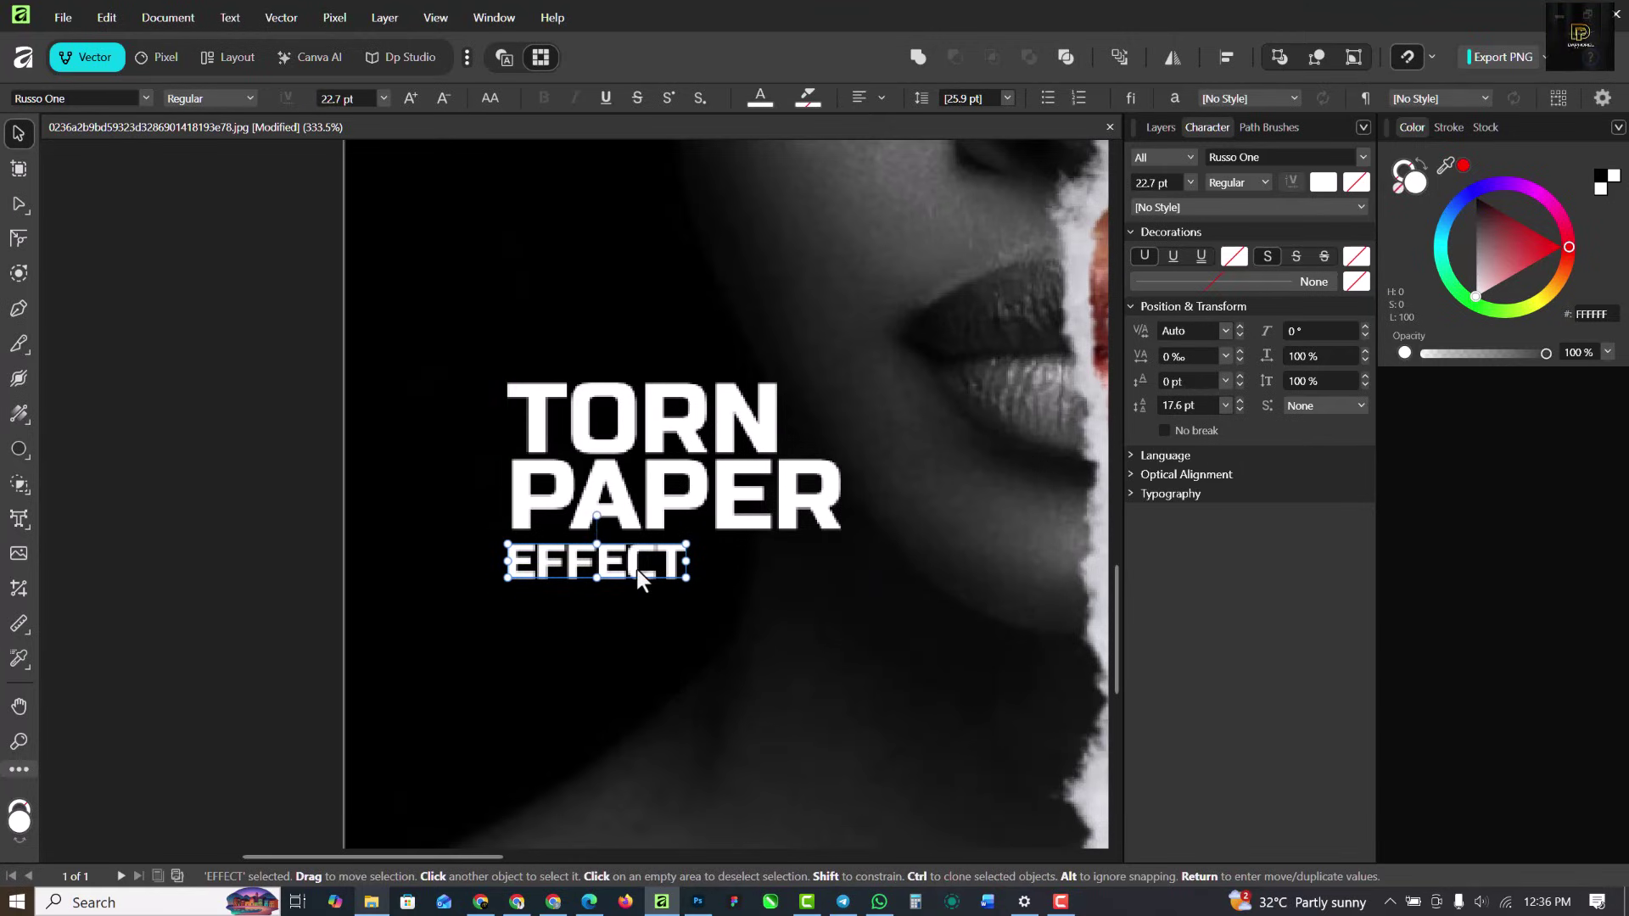
{"action": "key", "text": "t"}
{"action": "left_click", "coordinate": [641, 580]}
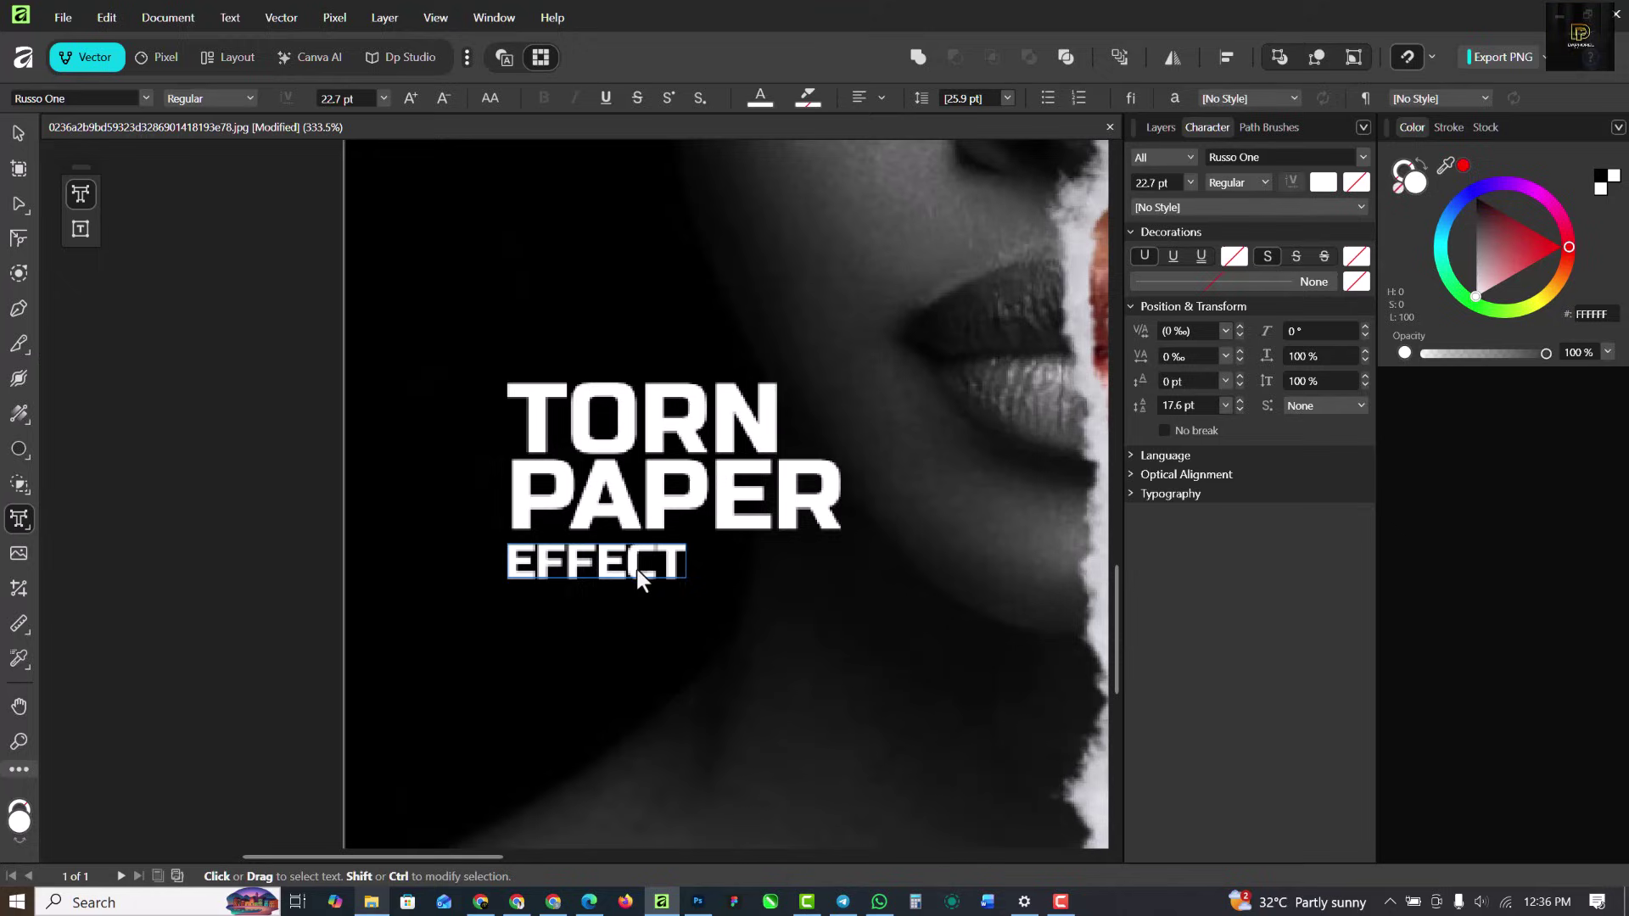
{"action": "key", "text": "ctrl+a"}
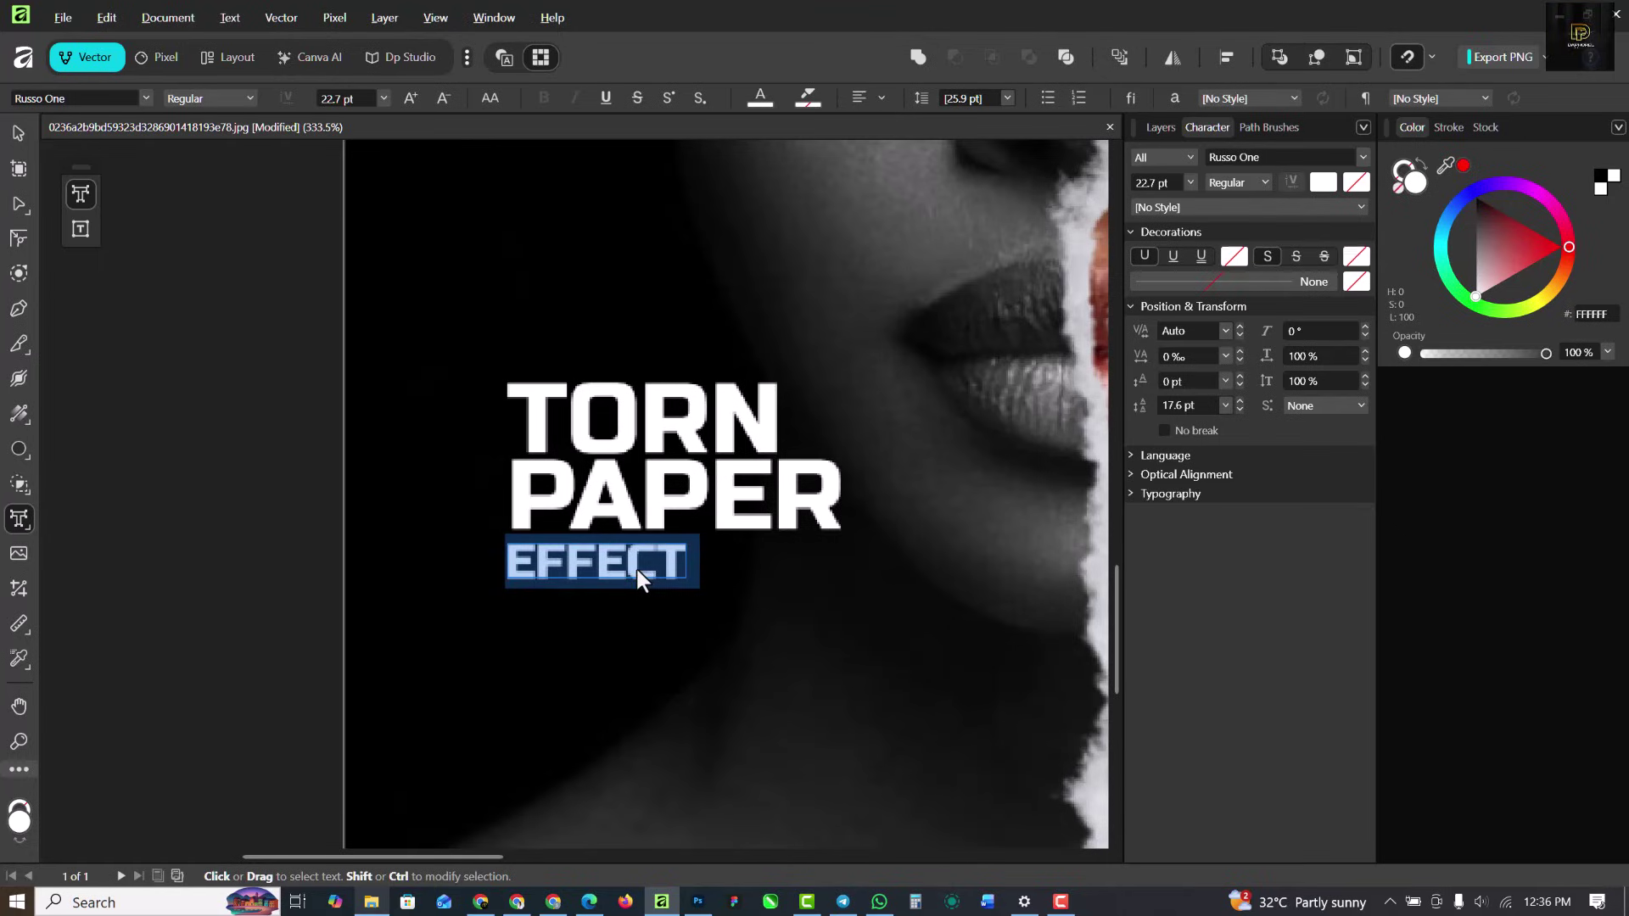
{"action": "key", "text": "alt+Right"}
{"action": "key", "text": "alt+Right"}
{"action": "key", "text": "alt+Right"}
{"action": "key", "text": "alt+Right"}
{"action": "key", "text": "alt+Right"}
{"action": "key", "text": "alt+Right"}
{"action": "key", "text": "alt+Right"}
{"action": "key", "text": "alt+Right"}
{"action": "key", "text": "alt+Right"}
{"action": "key", "text": "alt+Right"}
{"action": "key", "text": "alt+Right"}
{"action": "key", "text": "alt+Right"}
{"action": "key", "text": "alt+Right"}
{"action": "key", "text": "alt+Right"}
{"action": "key", "text": "alt+Right"}
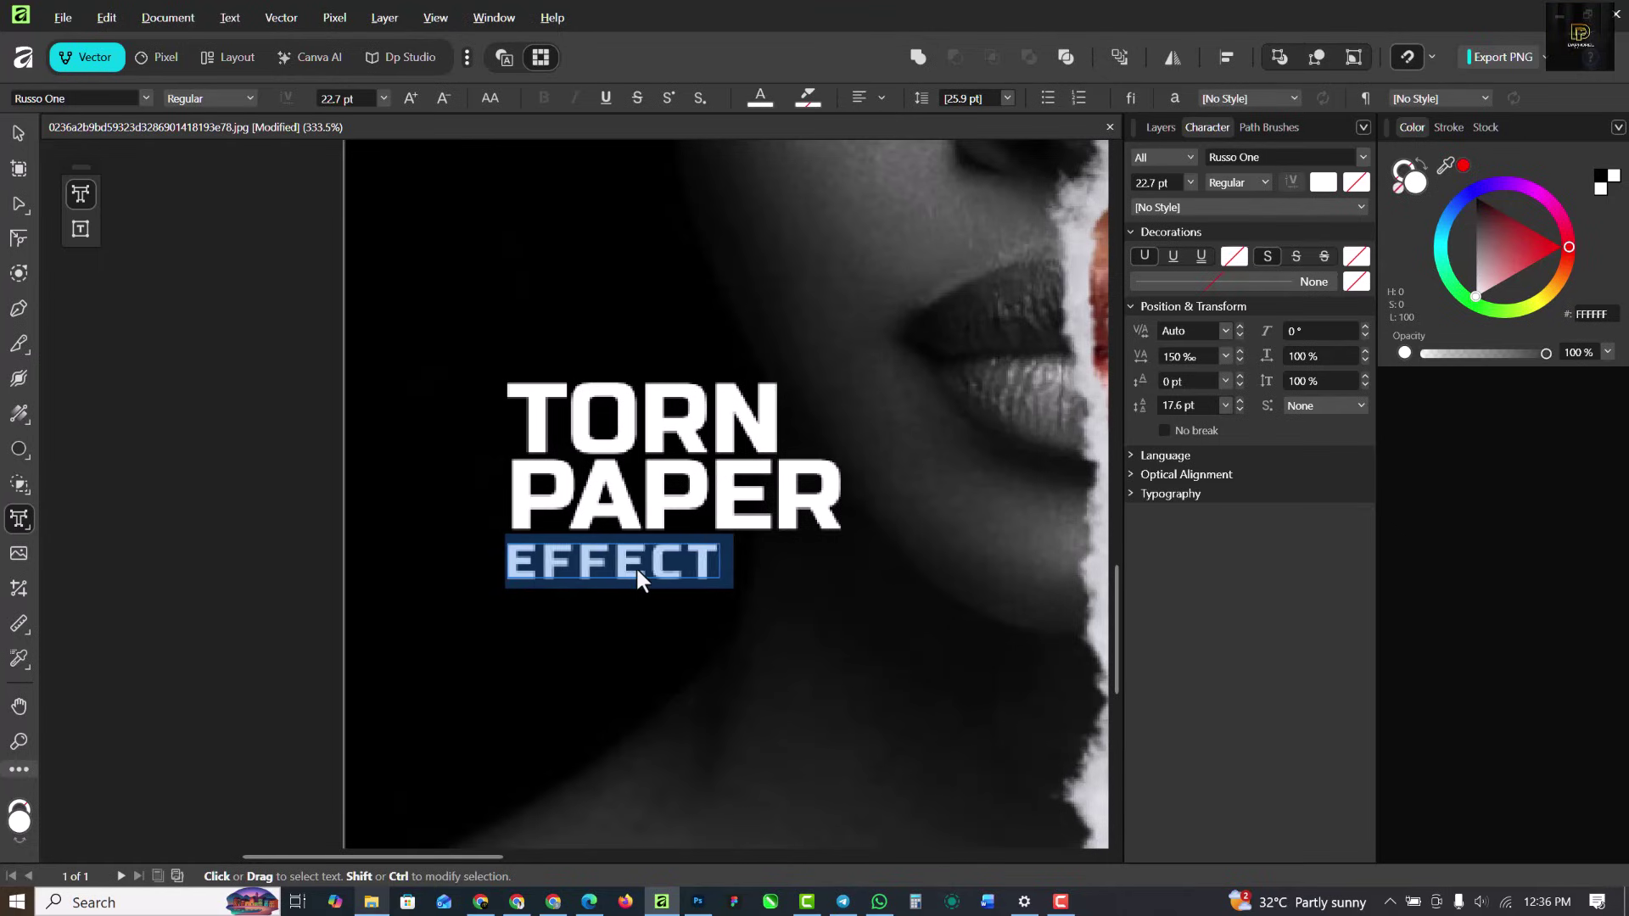
{"action": "key", "text": "alt+Right"}
{"action": "key", "text": "alt+Right"}
{"action": "key", "text": "alt+Right"}
{"action": "key", "text": "alt+Right"}
{"action": "key", "text": "alt+Right"}
{"action": "key", "text": "alt+Right"}
{"action": "key", "text": "alt+Right"}
{"action": "key", "text": "alt+Right"}
{"action": "key", "text": "alt+Right"}
{"action": "key", "text": "alt+Right"}
{"action": "key", "text": "alt+Right"}
{"action": "key", "text": "alt+Right"}
{"action": "key", "text": "alt+Right"}
{"action": "key", "text": "alt+Right"}
{"action": "key", "text": "alt+Right"}
{"action": "key", "text": "alt+Right"}
{"action": "key", "text": "alt+Right"}
{"action": "key", "text": "alt+Right"}
{"action": "key", "text": "alt+Right"}
{"action": "key", "text": "alt+Right"}
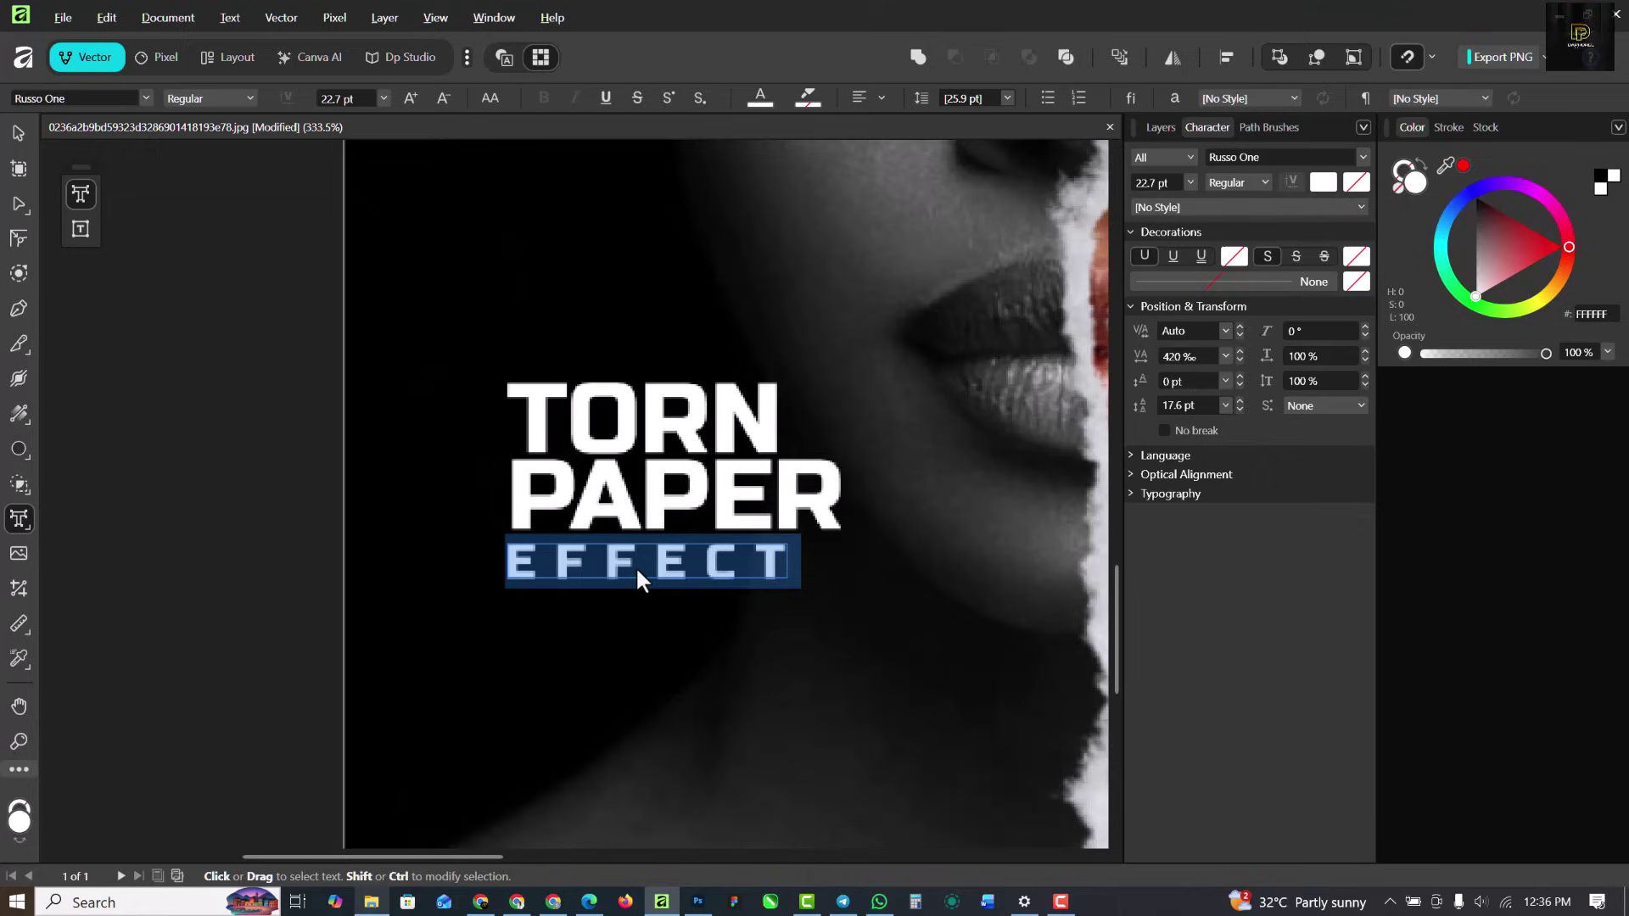
{"action": "key", "text": "alt+Right"}
{"action": "key", "text": "alt+Right"}
{"action": "key", "text": "alt+Right"}
{"action": "key", "text": "alt+Right"}
{"action": "key", "text": "alt+Right"}
{"action": "key", "text": "alt+Right"}
{"action": "key", "text": "alt+Right"}
{"action": "key", "text": "alt+Right"}
{"action": "key", "text": "alt+Right"}
{"action": "key", "text": "alt+Right"}
{"action": "key", "text": "alt+Right"}
{"action": "key", "text": "alt+Right"}
{"action": "key", "text": "alt+Right"}
{"action": "key", "text": "alt+Right"}
{"action": "key", "text": "alt+Right"}
{"action": "key", "text": "alt+Right"}
{"action": "key", "text": "alt+Right"}
{"action": "key", "text": "alt+Right"}
{"action": "key", "text": "alt+Right"}
{"action": "key", "text": "alt+Right"}
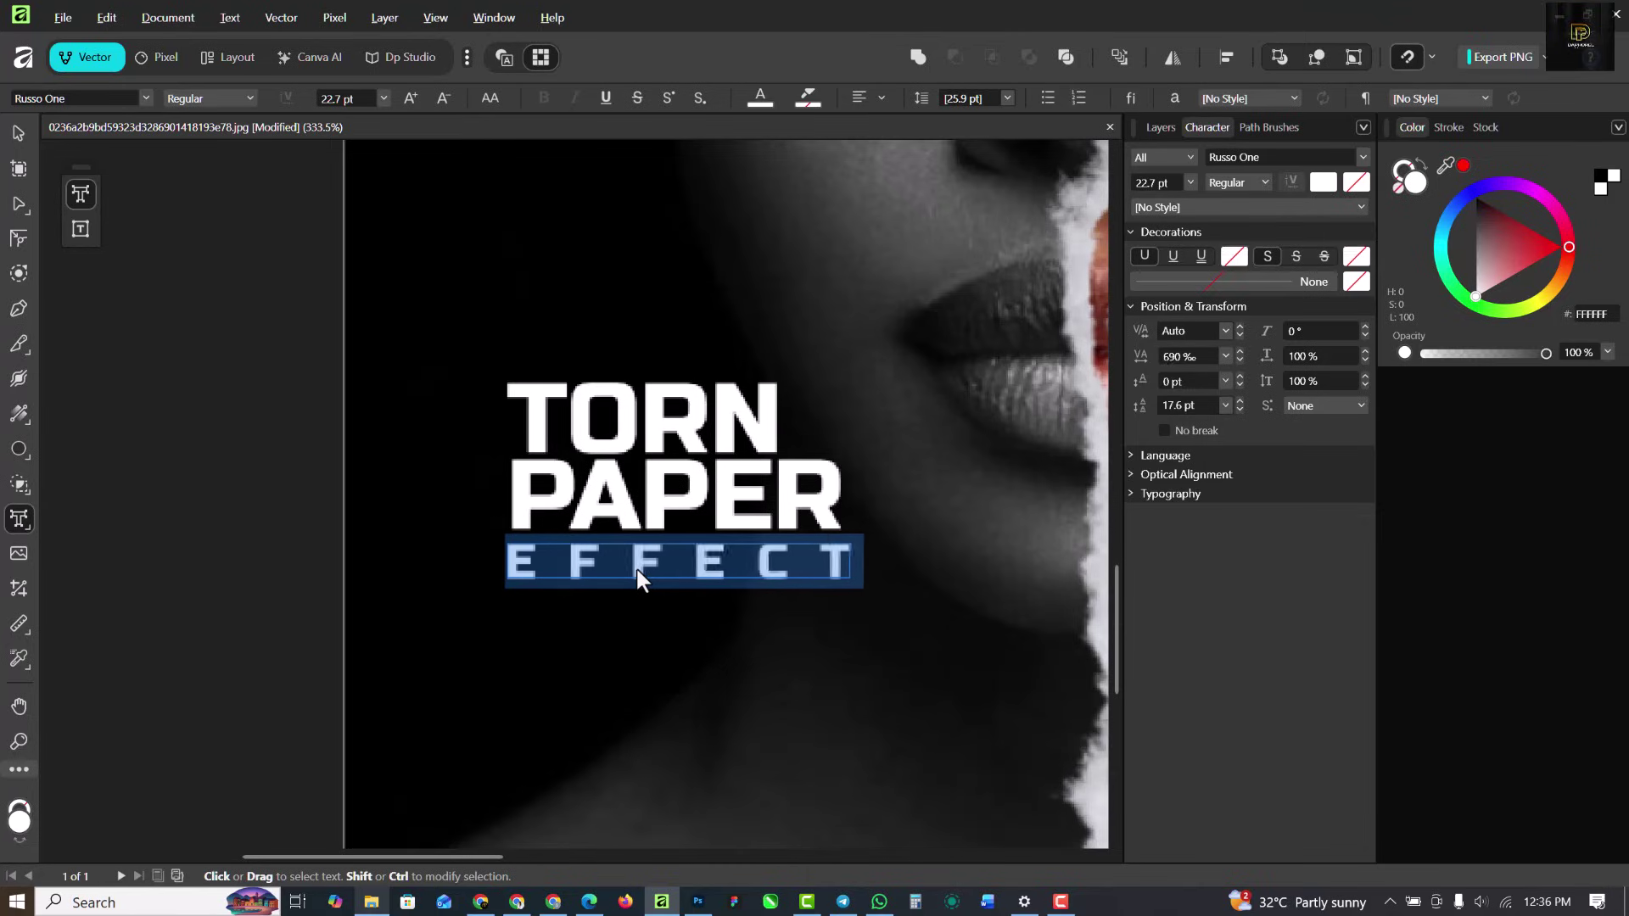
{"action": "key", "text": "alt+Right"}
{"action": "key", "text": "alt+Right"}
{"action": "key", "text": "alt+Right"}
{"action": "key", "text": "alt+Right"}
{"action": "key", "text": "Escape"}
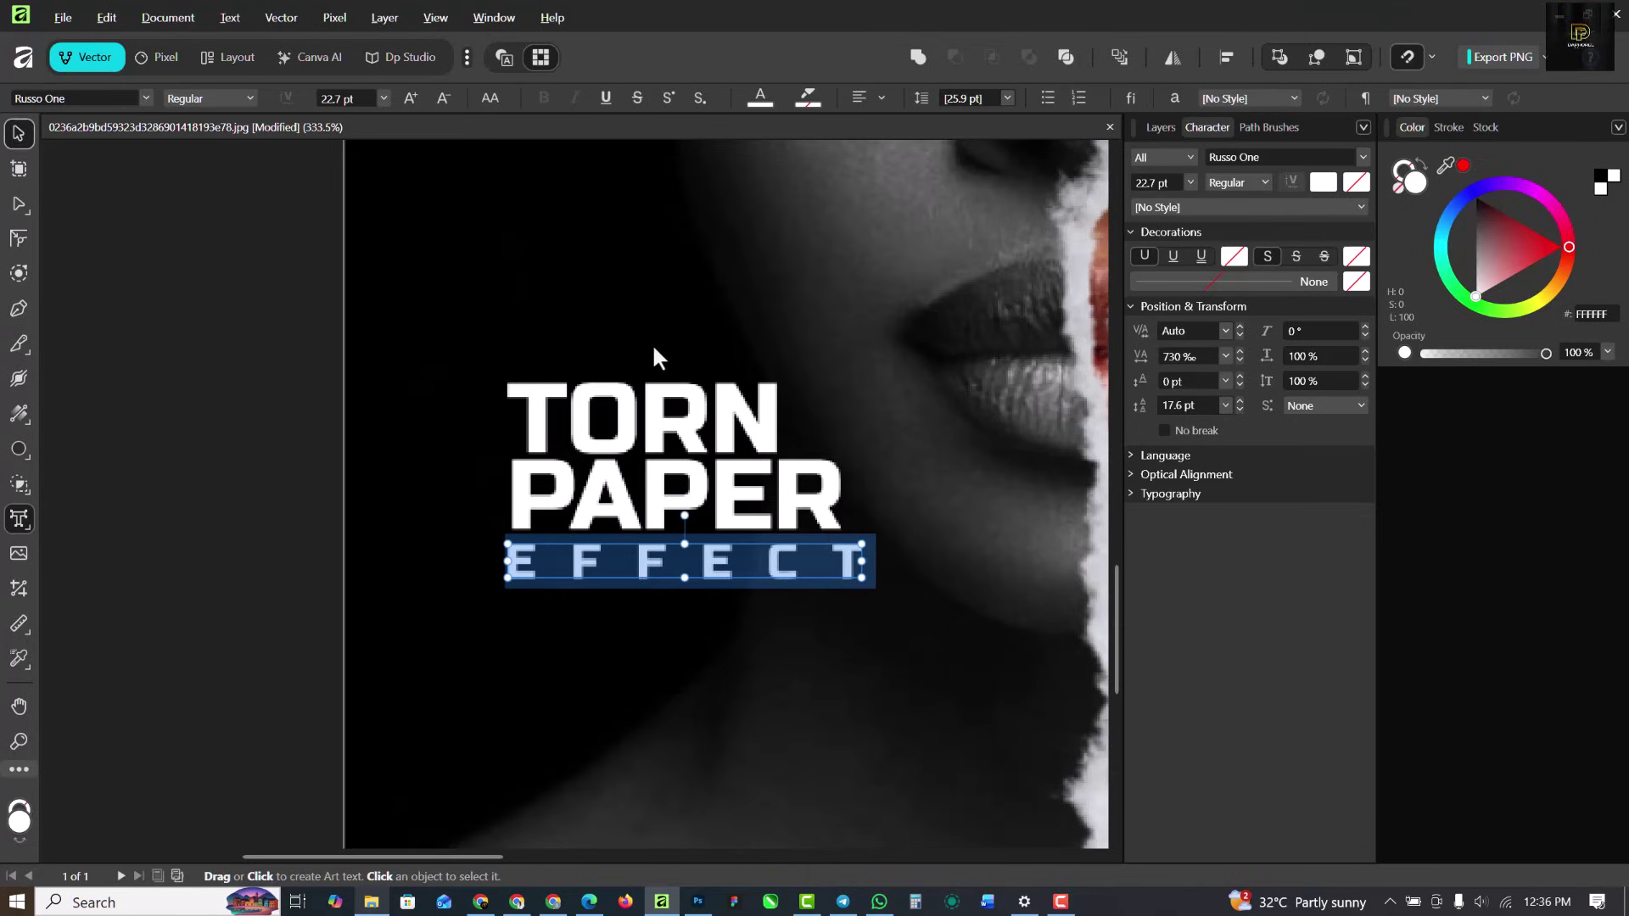
{"action": "key", "text": "v"}
{"action": "left_click", "coordinate": [594, 268]}
{"action": "scroll", "coordinate": [618, 499], "scroll_direction": "down", "scroll_amount": 6}
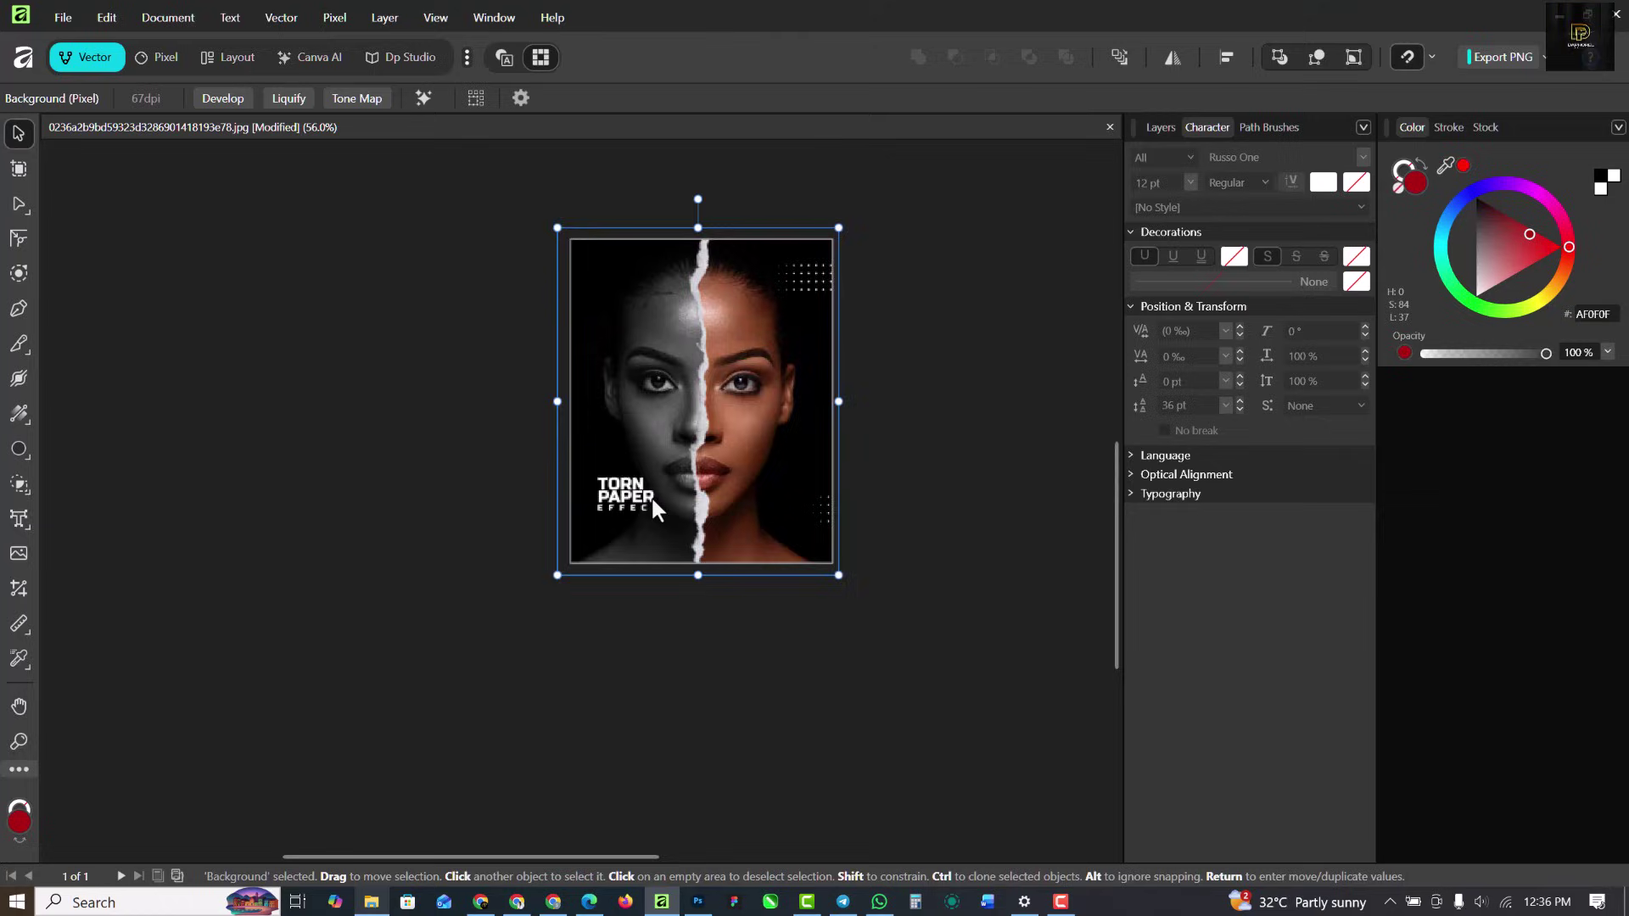
{"action": "scroll", "coordinate": [649, 496], "scroll_direction": "up", "scroll_amount": 4}
{"action": "scroll", "coordinate": [643, 458], "scroll_direction": "down", "scroll_amount": 4}
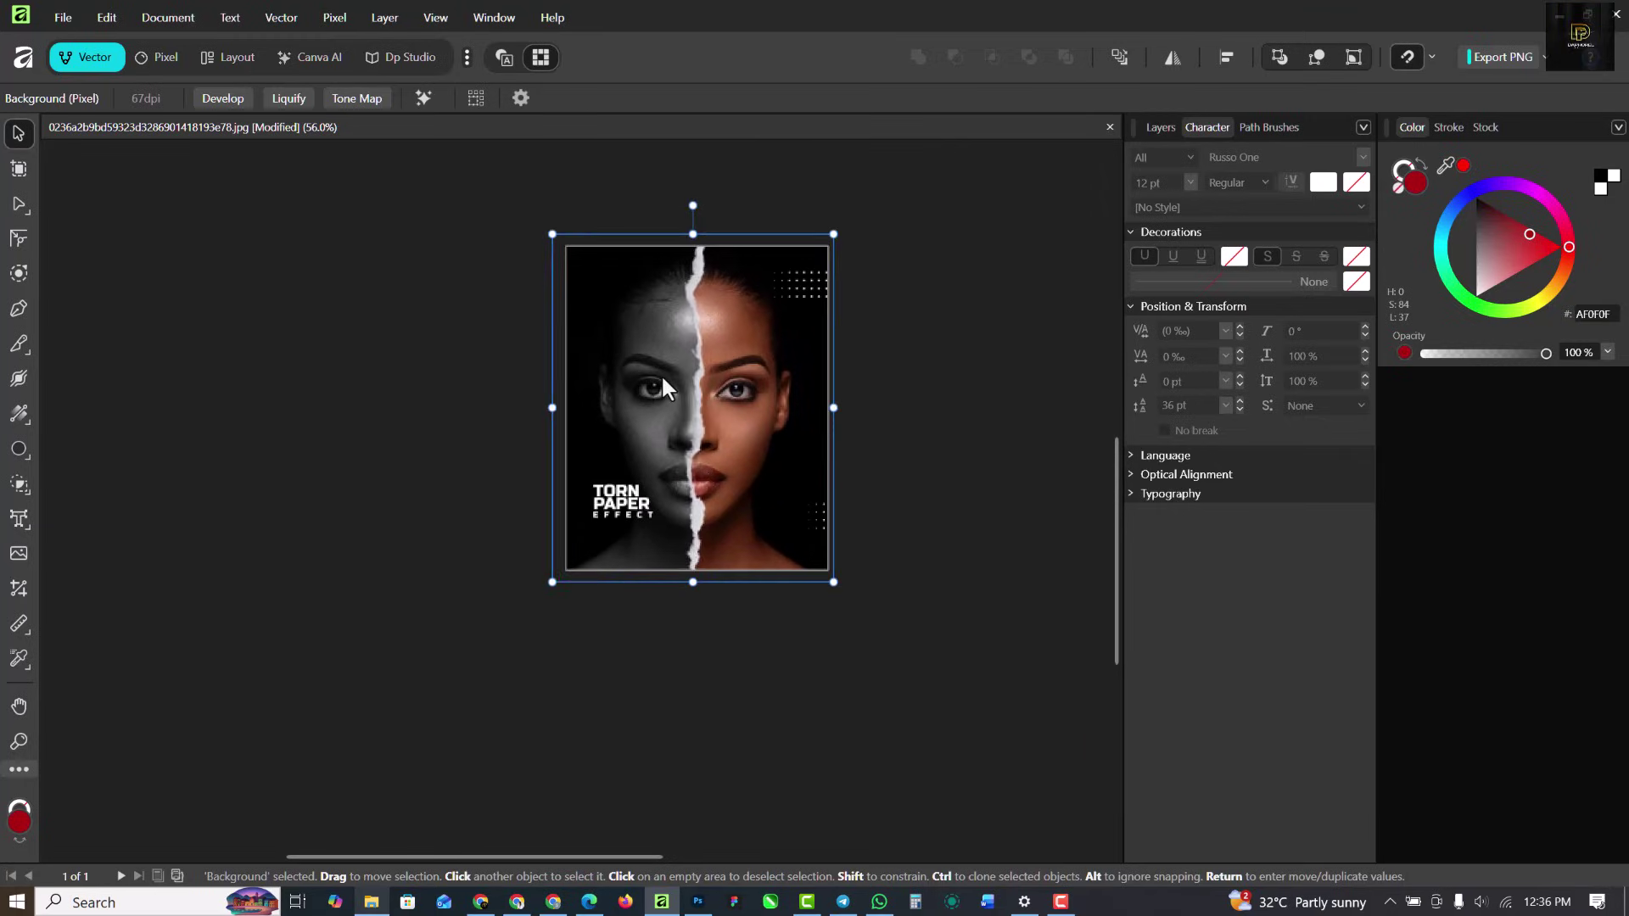
{"action": "key", "text": "ctrl+0"}
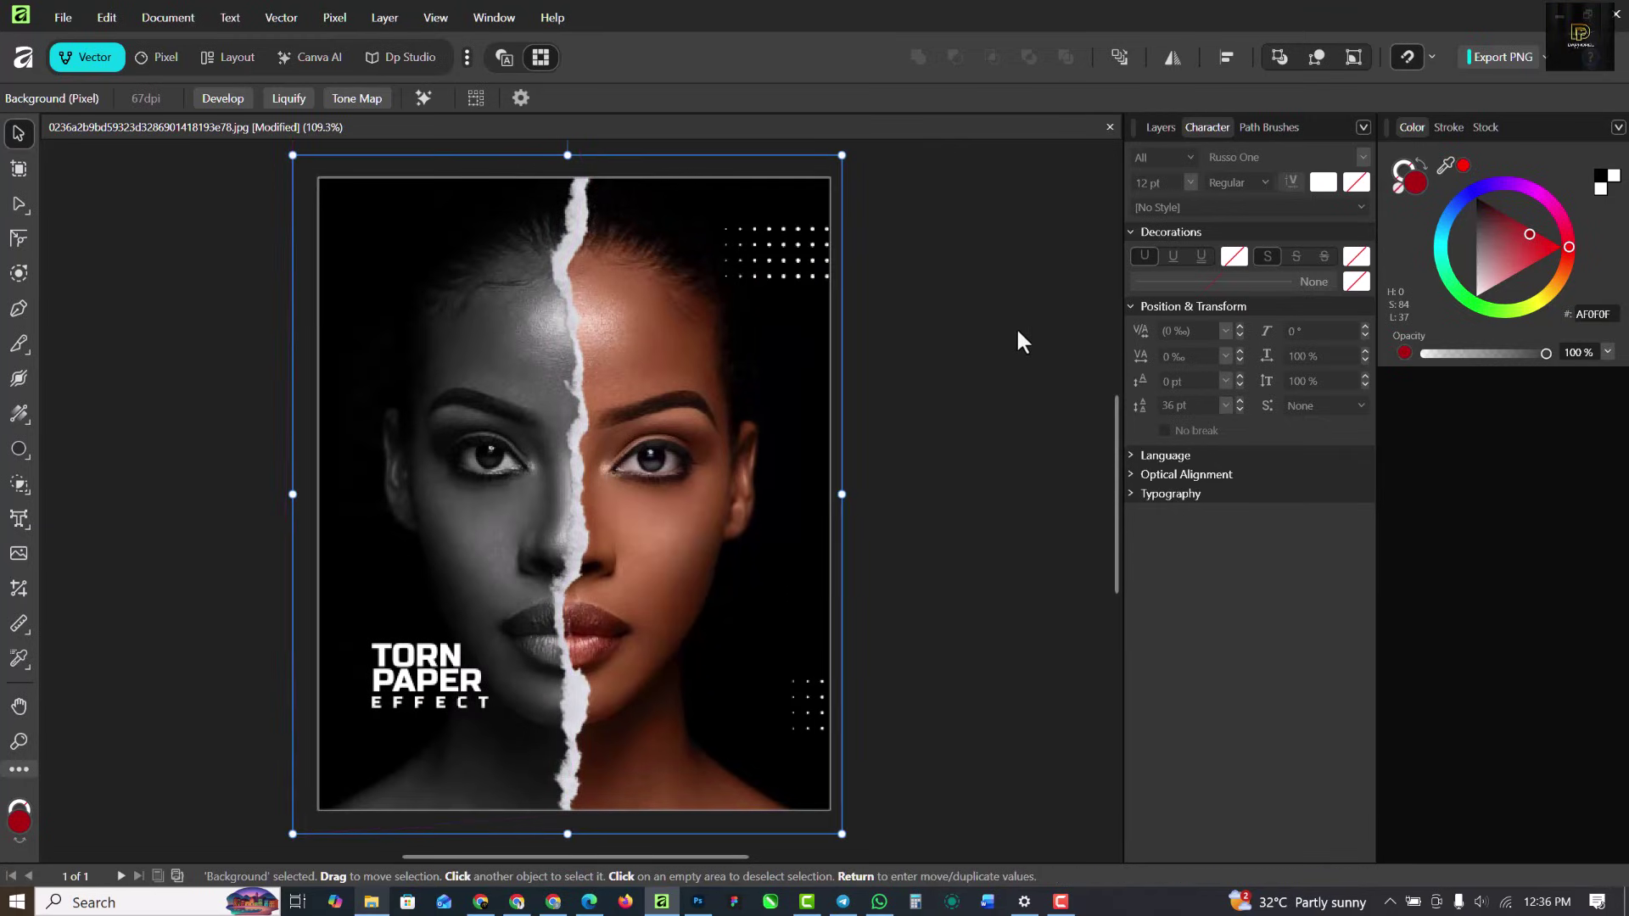
{"action": "left_click", "coordinate": [1017, 332]}
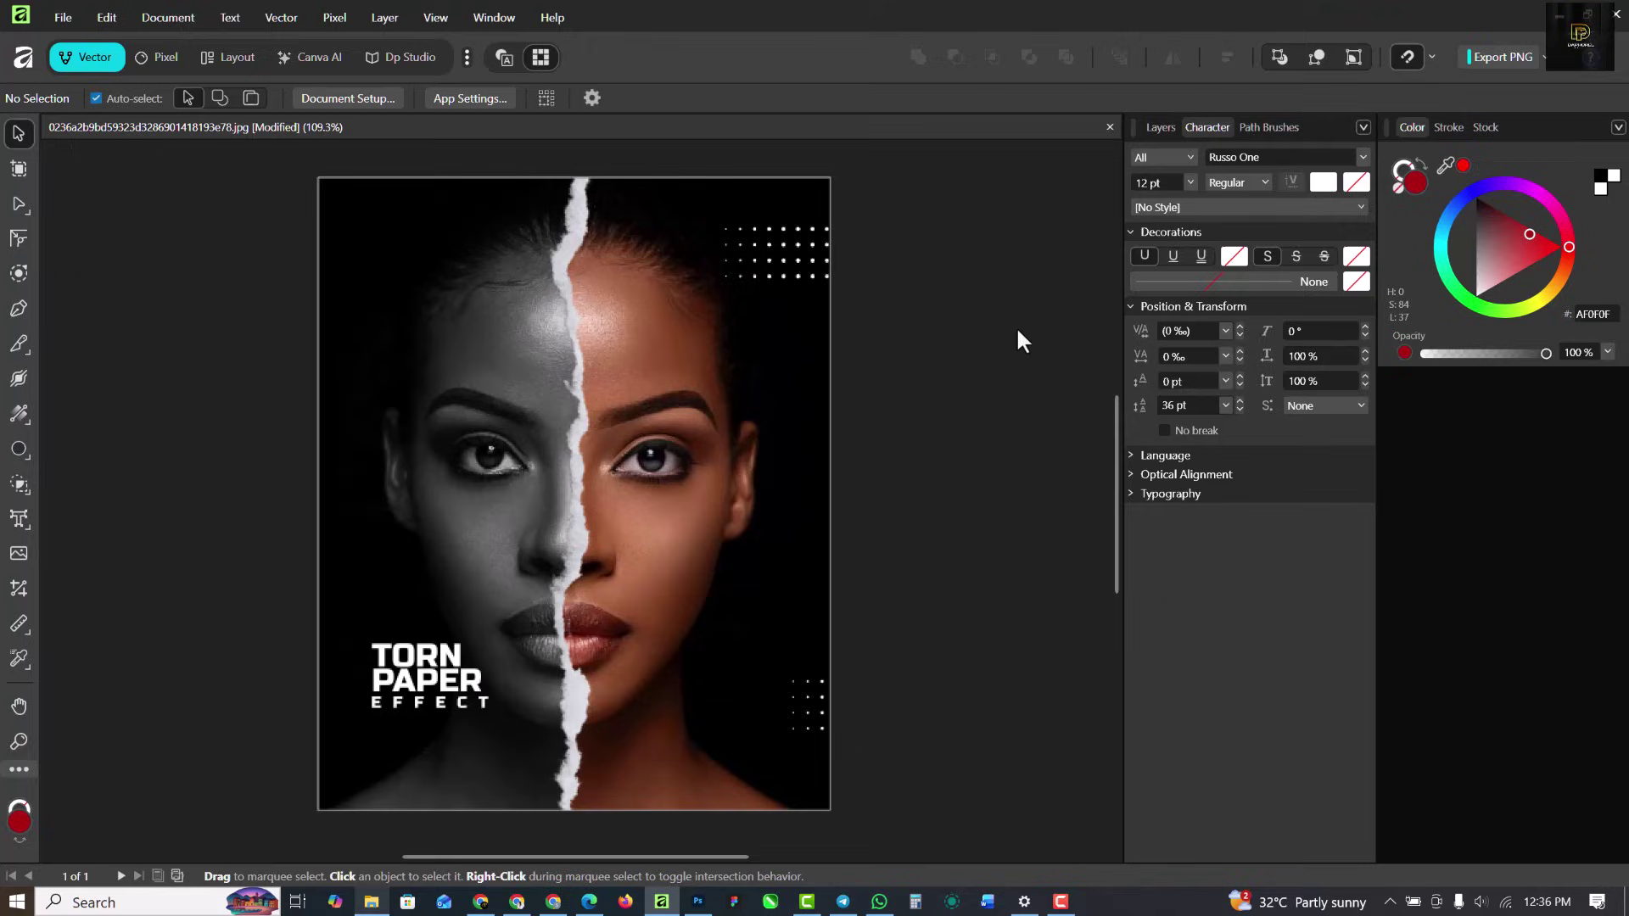